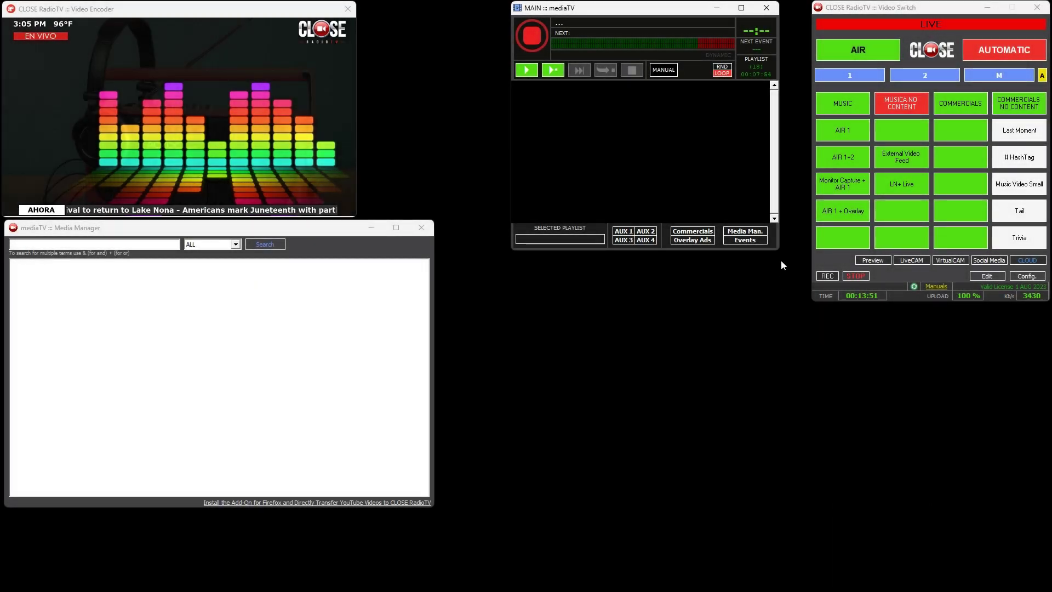
Enlarge the MAIN mediaTV window in width and height so its playlist area is bigger
{"action": "left_click_drag", "start_coordinate": [778, 248], "coordinate": [805, 250]}
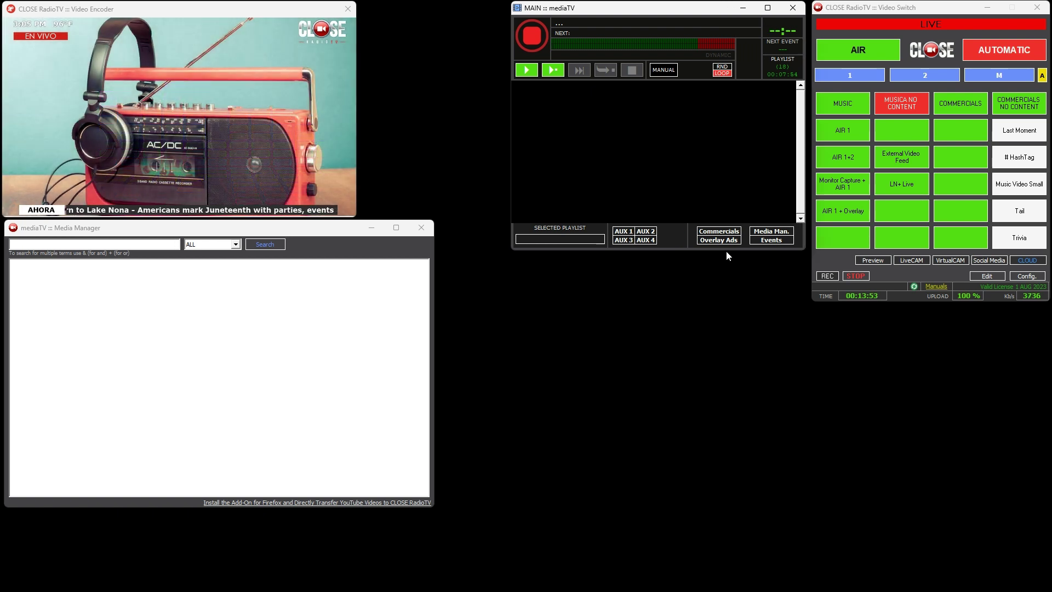
{"action": "left_click_drag", "start_coordinate": [722, 249], "coordinate": [721, 442]}
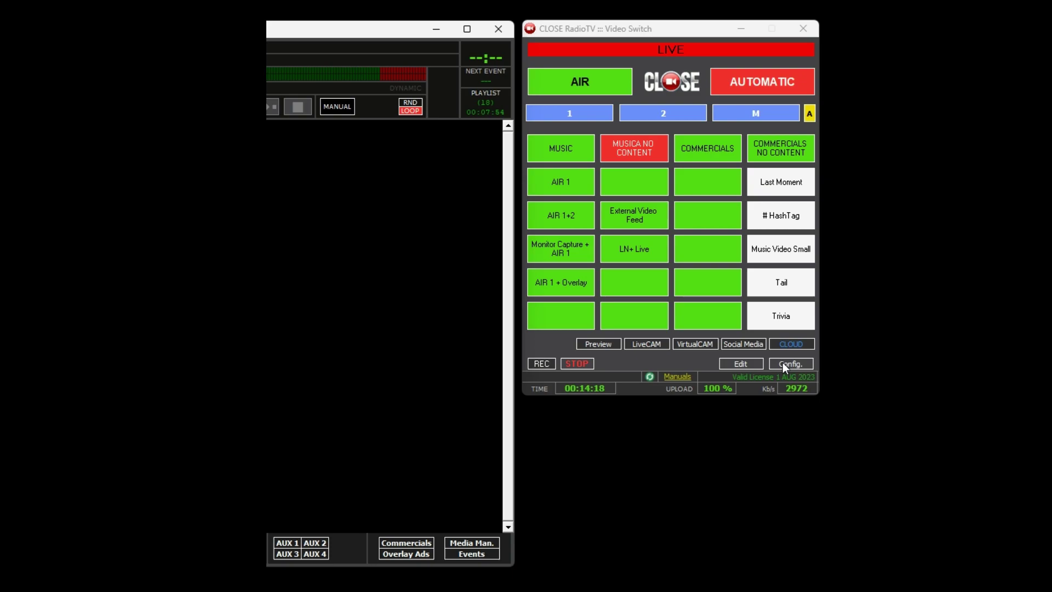
Open the Video Switch configurations and review the Automatic Downloads, Commercials and Music & Videos folder paths
{"action": "left_click", "coordinate": [783, 363]}
{"action": "key", "text": "Tab"}
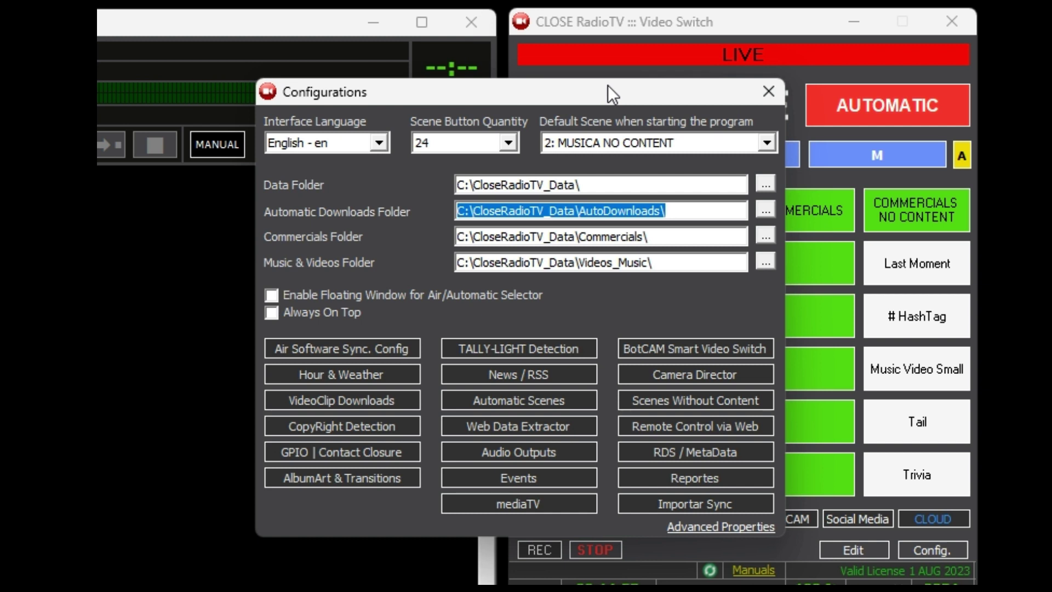
{"action": "left_click", "coordinate": [671, 244]}
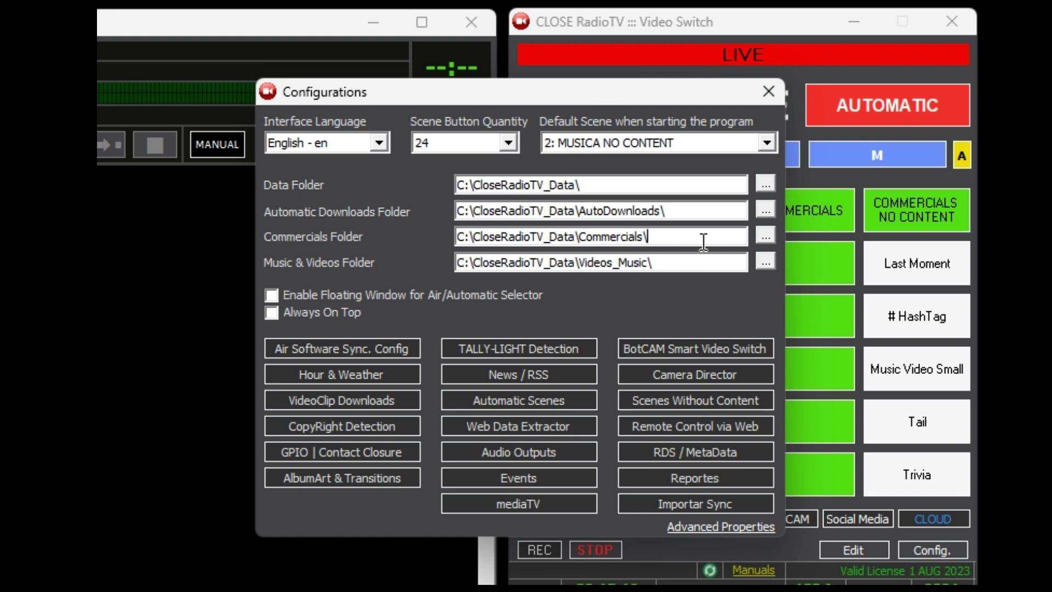
{"action": "left_click_drag", "start_coordinate": [706, 243], "coordinate": [362, 221]}
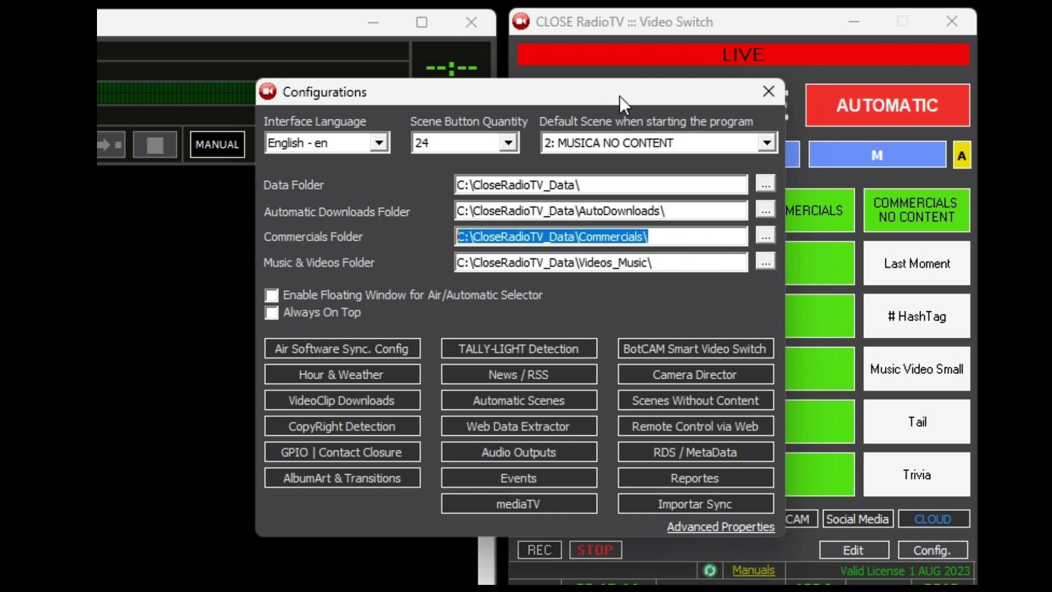
{"action": "left_click", "coordinate": [665, 261]}
{"action": "left_click_drag", "start_coordinate": [696, 263], "coordinate": [422, 265]}
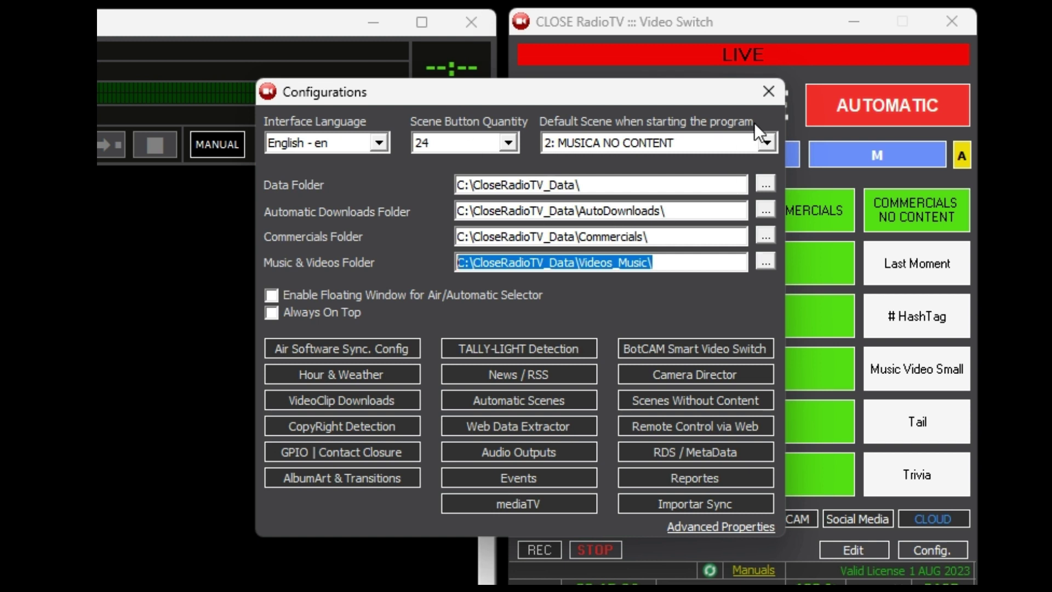
{"action": "left_click", "coordinate": [687, 212]}
{"action": "left_click", "coordinate": [683, 261]}
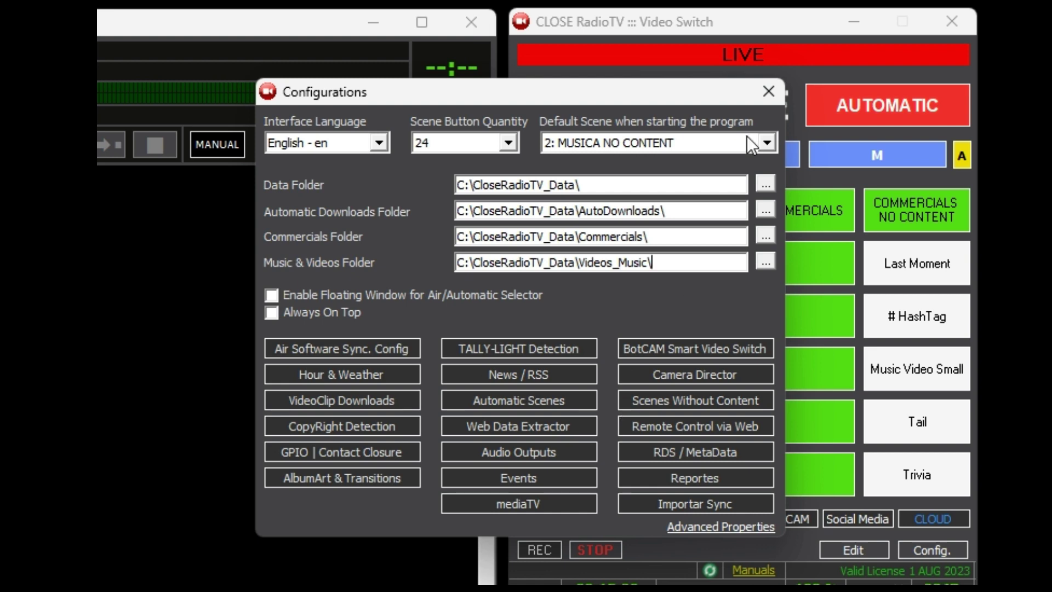
Open the mediaTV configuration and examine the sweeper and commercial identification settings for recognition
{"action": "left_click", "coordinate": [533, 504]}
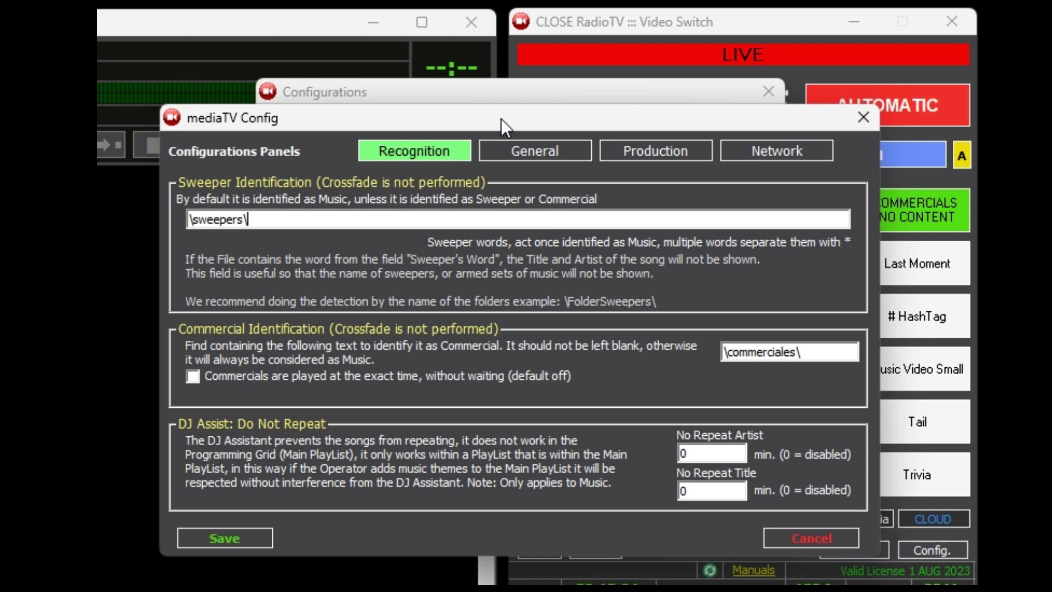
{"action": "left_click_drag", "start_coordinate": [501, 119], "coordinate": [495, 115]}
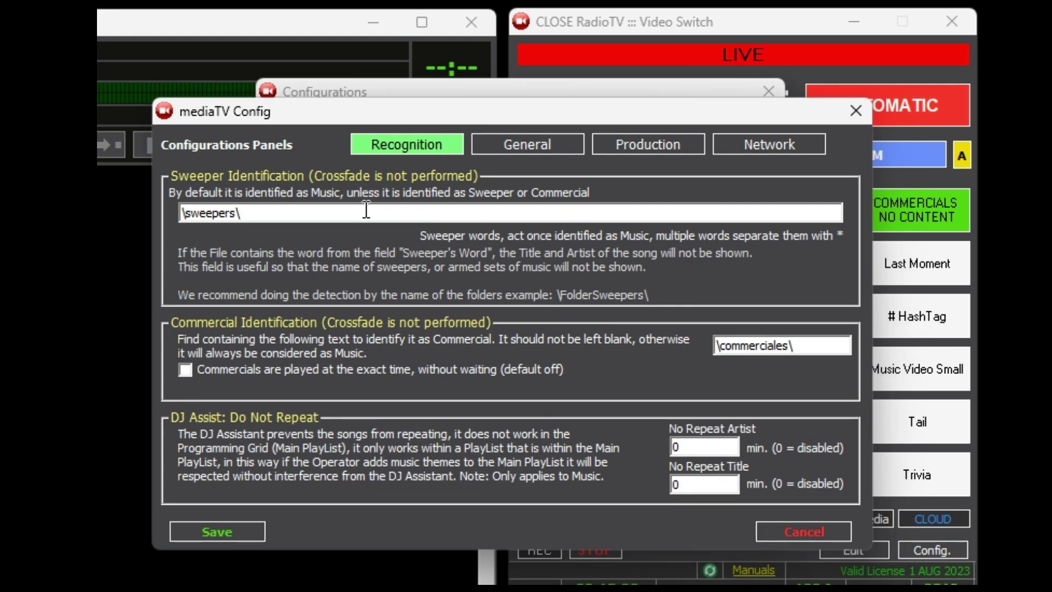
{"action": "left_click_drag", "start_coordinate": [389, 110], "coordinate": [374, 107]}
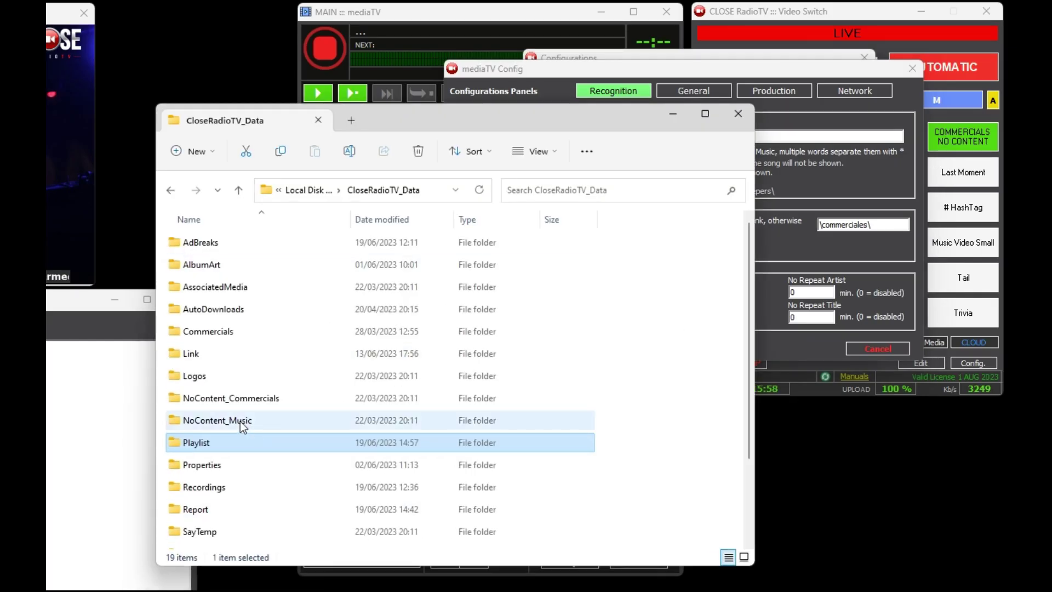
Switch to File Explorer and look through the subfolders and path of C:\CloseRadioTV_Data
{"action": "scroll", "coordinate": [274, 466], "scroll_direction": "down", "scroll_amount": 2}
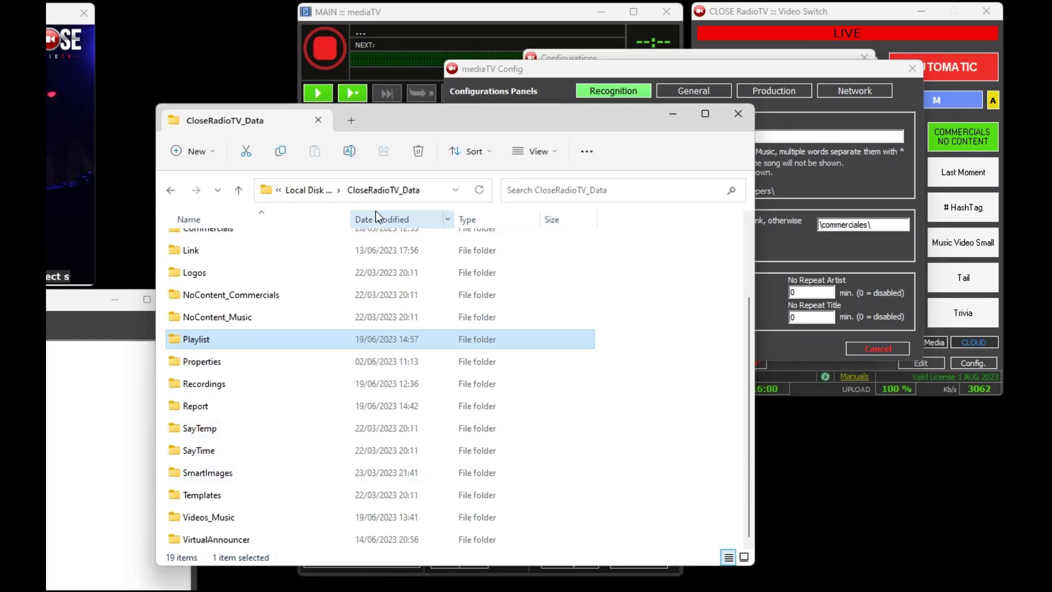
{"action": "left_click", "coordinate": [393, 190]}
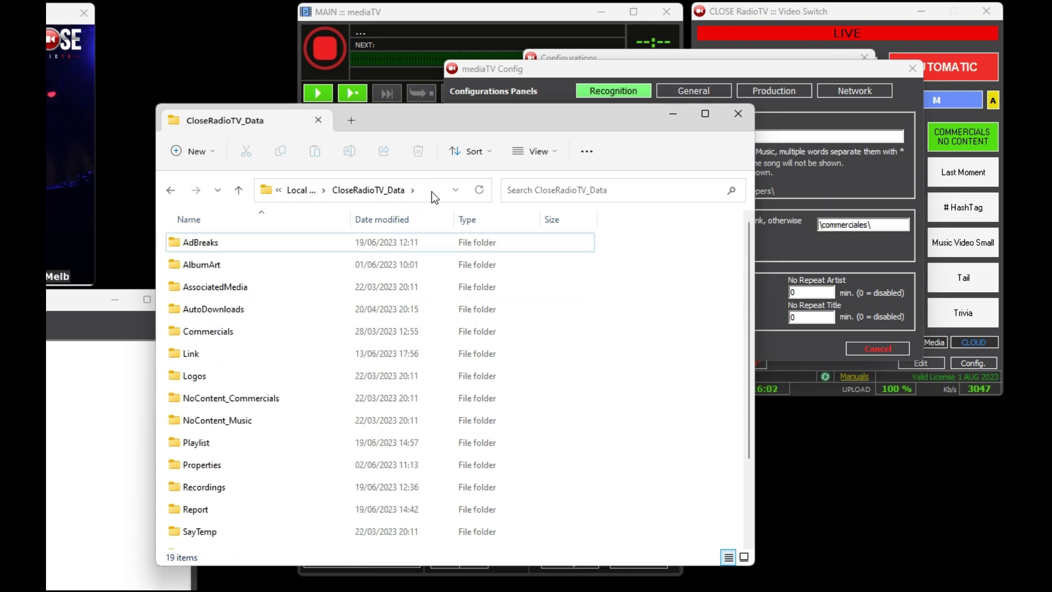
{"action": "left_click", "coordinate": [432, 191]}
{"action": "left_click", "coordinate": [612, 400]}
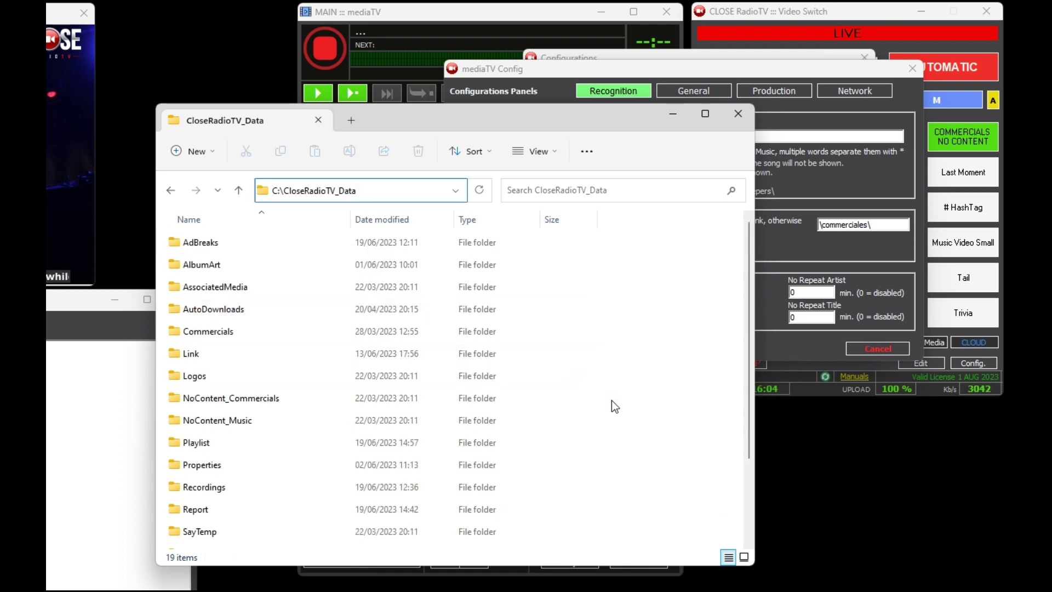
{"action": "scroll", "coordinate": [323, 382], "scroll_direction": "down", "scroll_amount": 2}
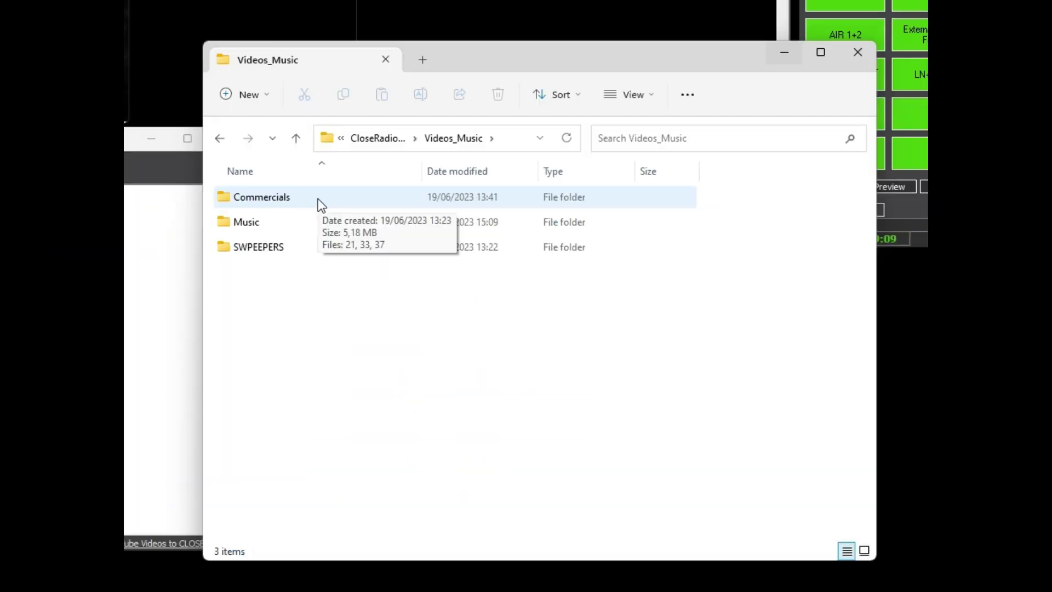
Inspect the contents of the Commercials, Music and SWPEEPERS folders inside Videos_Music, returning to Videos_Music
{"action": "double_click", "coordinate": [257, 198]}
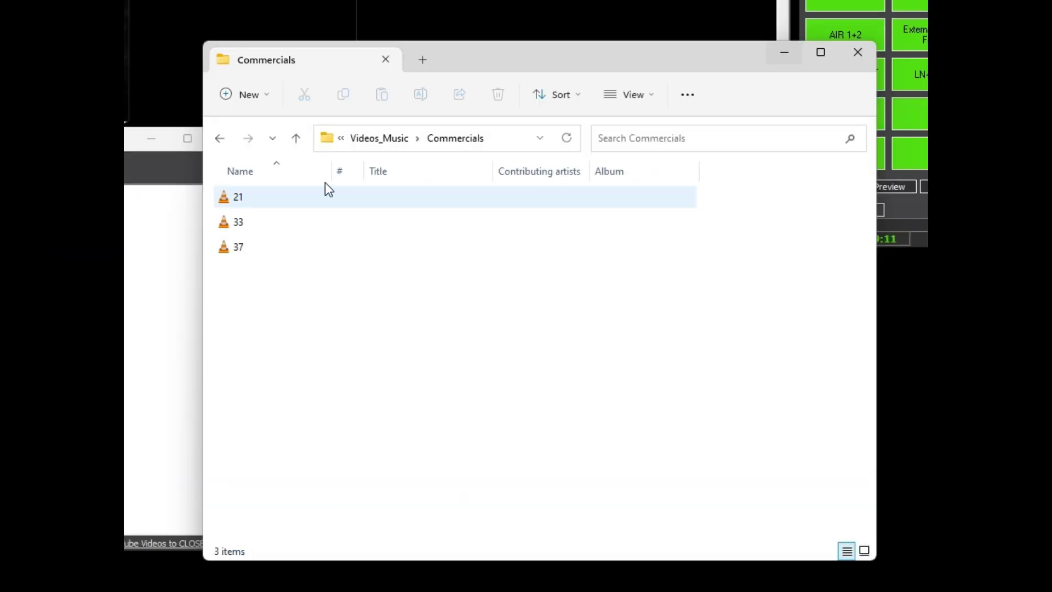
{"action": "left_click", "coordinate": [370, 138]}
{"action": "double_click", "coordinate": [290, 225]}
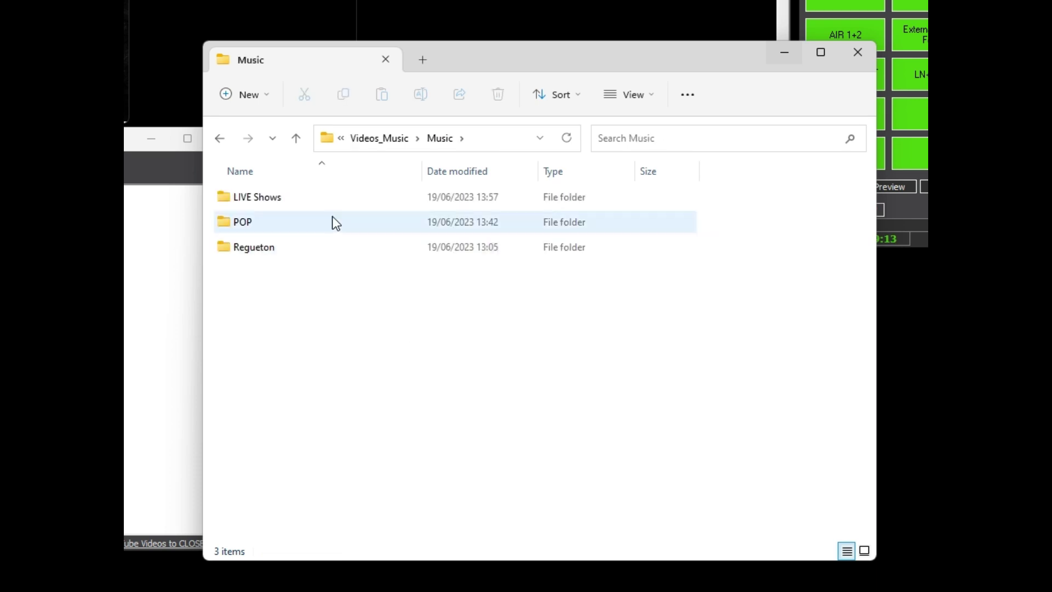
{"action": "left_click", "coordinate": [300, 224]}
{"action": "left_click", "coordinate": [298, 248]}
{"action": "left_click", "coordinate": [379, 138]}
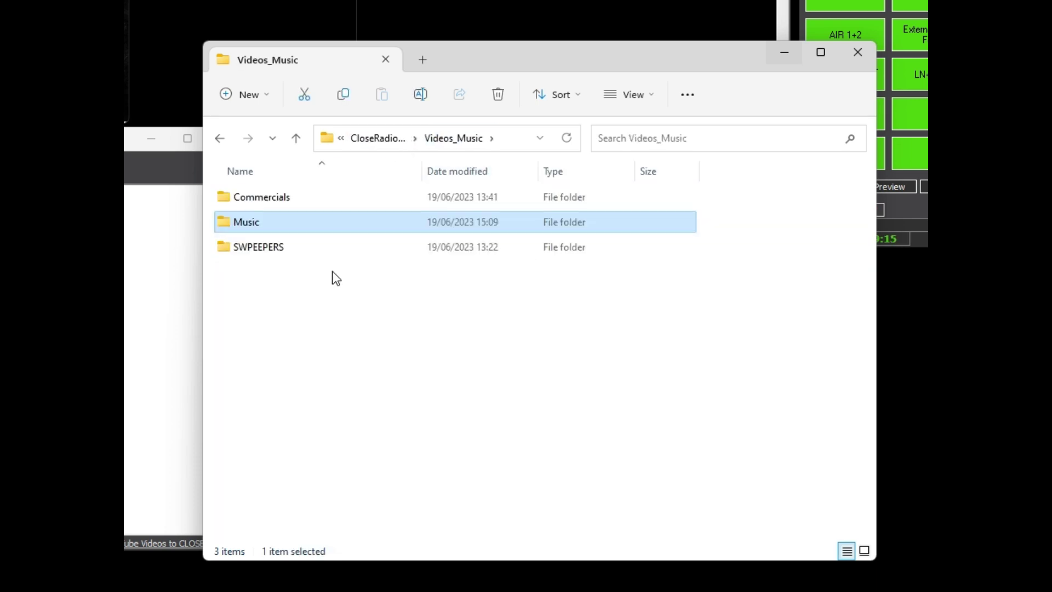
{"action": "left_click", "coordinate": [274, 248]}
{"action": "double_click", "coordinate": [274, 248]}
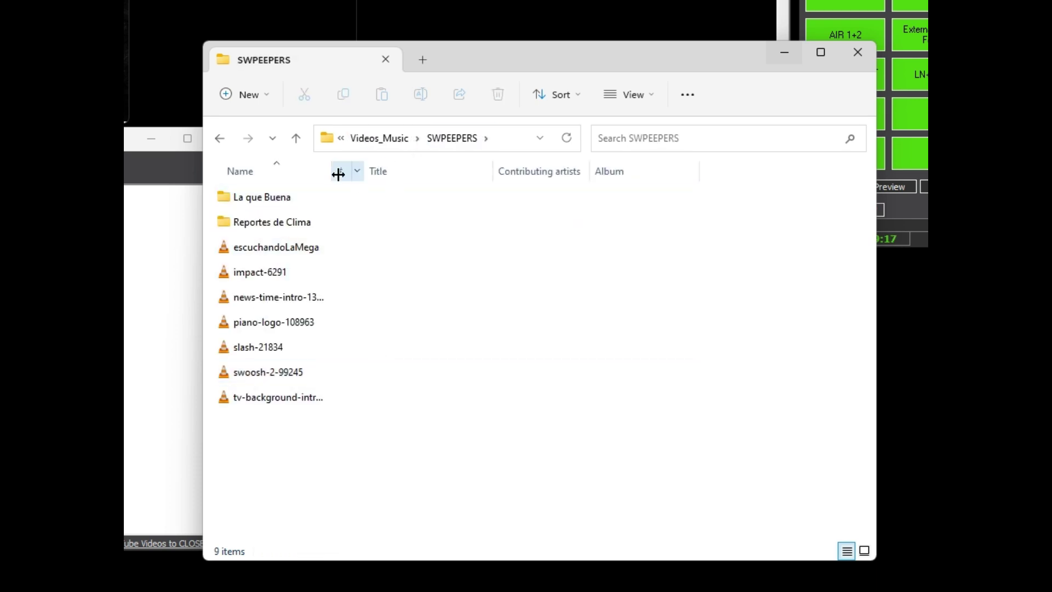
{"action": "left_click", "coordinate": [377, 140]}
{"action": "left_click", "coordinate": [387, 331]}
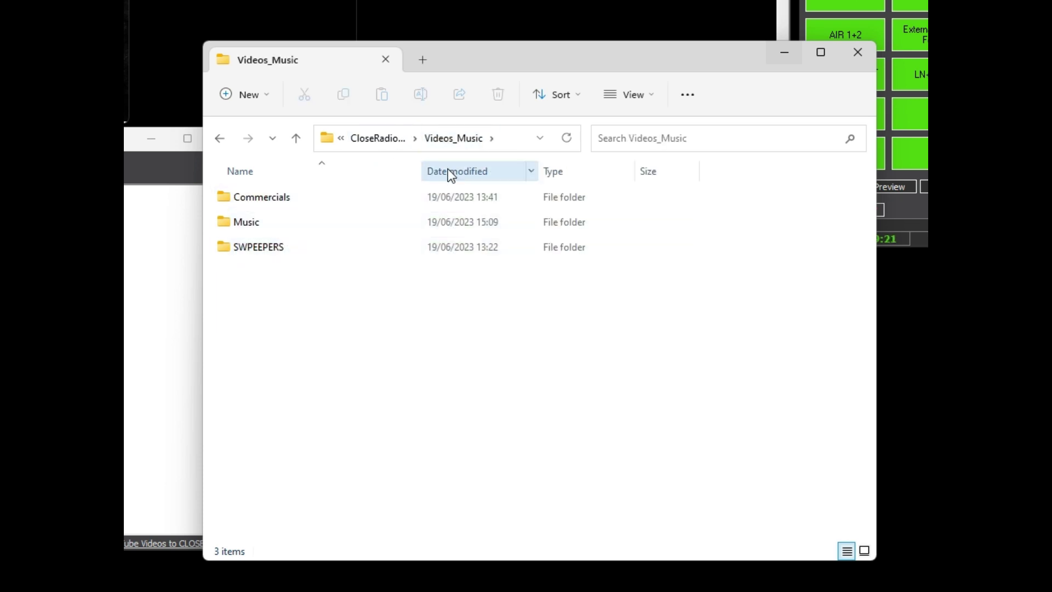
{"action": "left_click", "coordinate": [463, 140]}
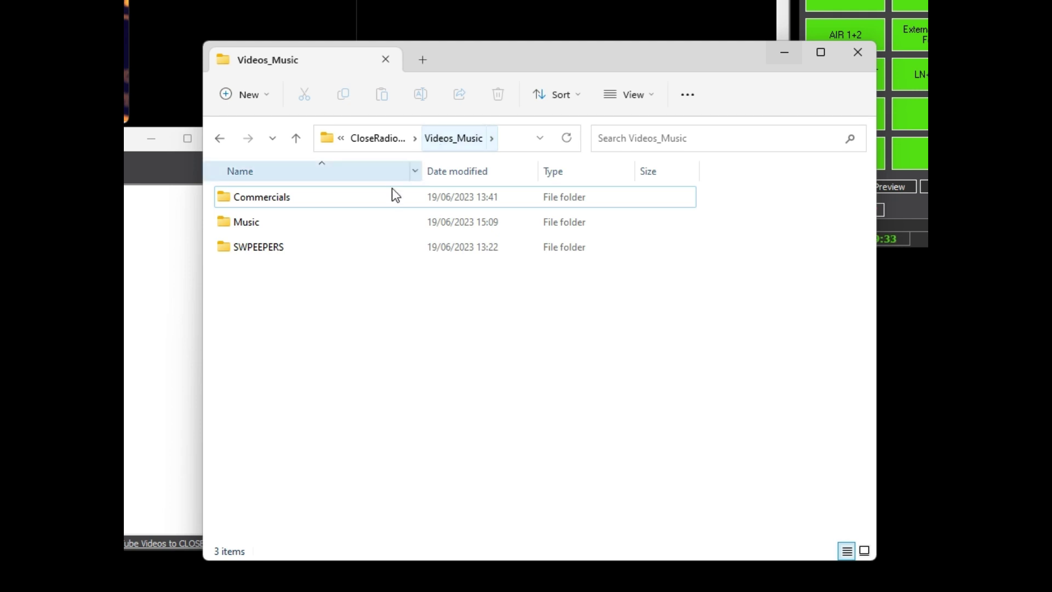
Browse into Music\POP, examine its genre subfolders and the media files in Hits, and return to POP
{"action": "double_click", "coordinate": [255, 227]}
{"action": "double_click", "coordinate": [267, 226]}
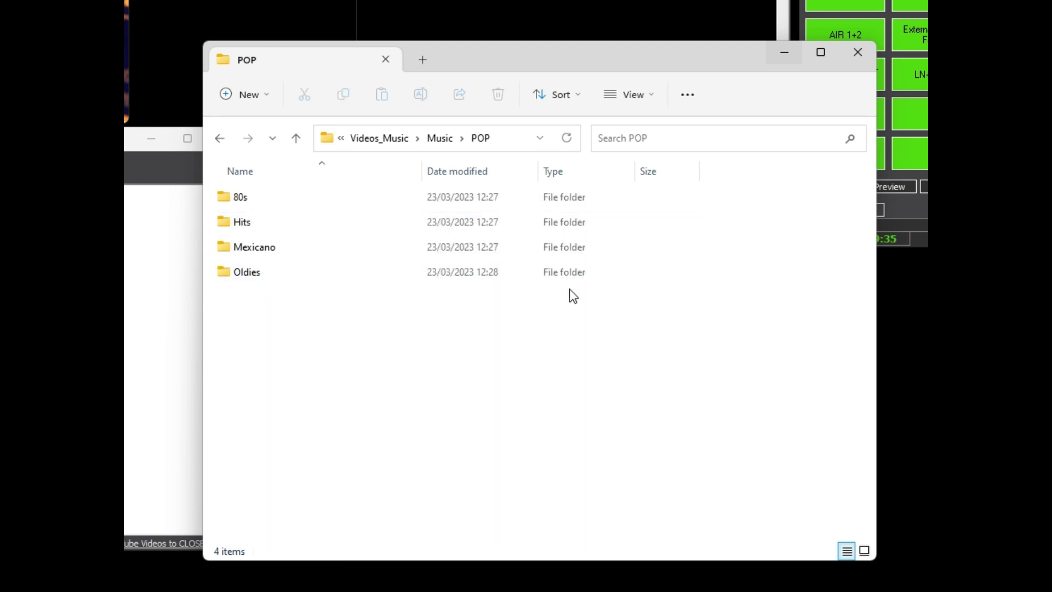
{"action": "left_click", "coordinate": [291, 199]}
{"action": "left_click", "coordinate": [347, 248]}
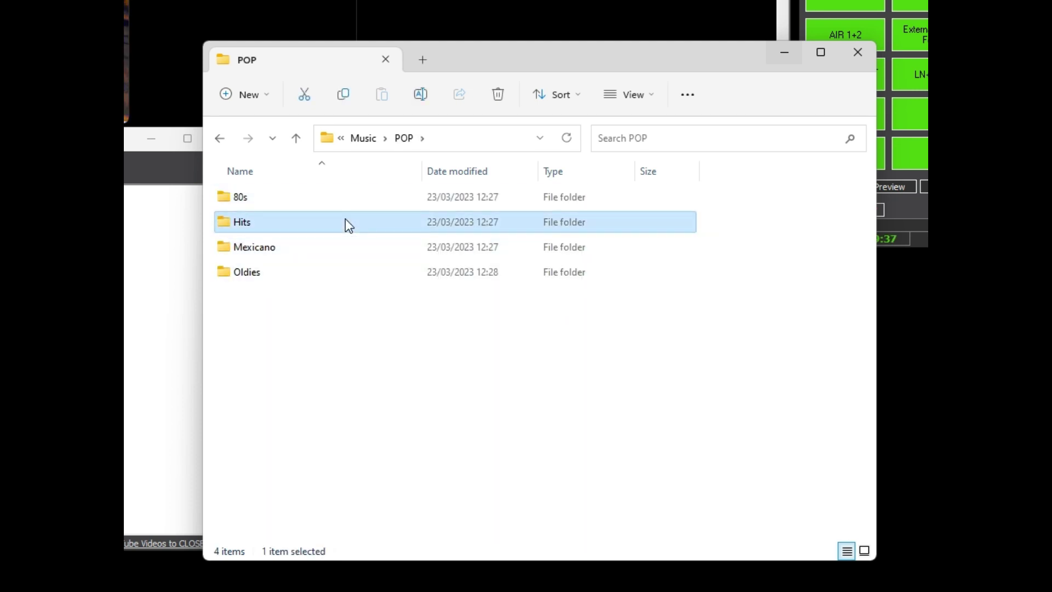
{"action": "double_click", "coordinate": [276, 227]}
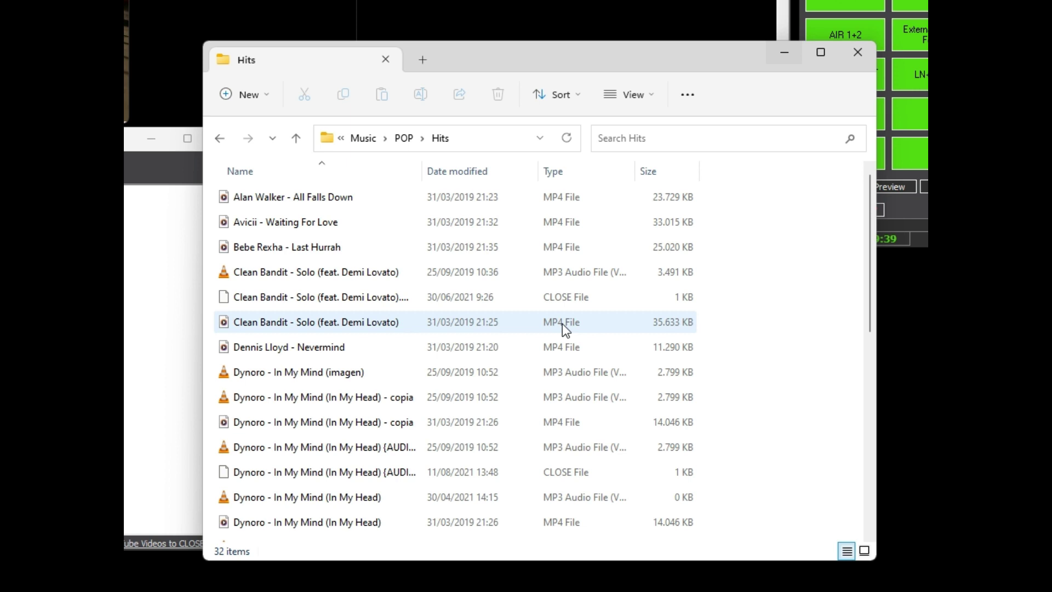
{"action": "left_click", "coordinate": [403, 140]}
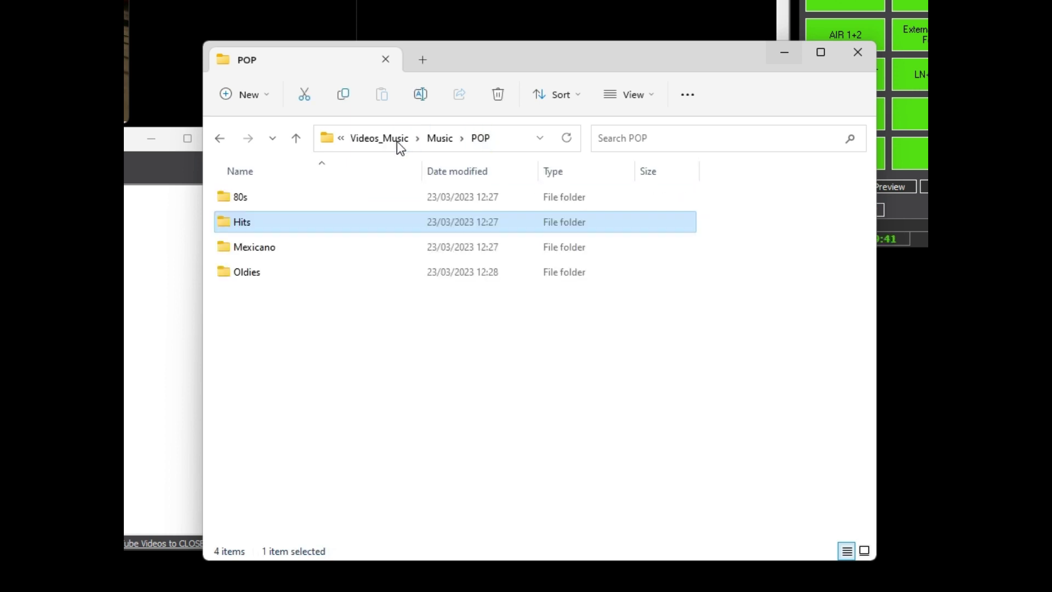
{"action": "double_click", "coordinate": [285, 226]}
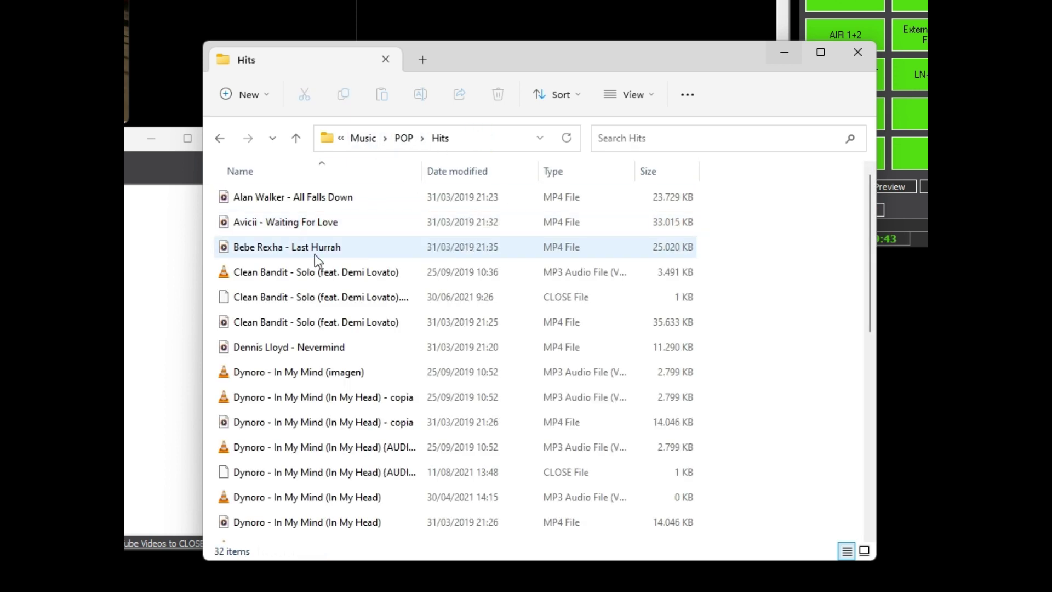
{"action": "left_click", "coordinate": [334, 347]}
{"action": "left_click", "coordinate": [351, 396]}
{"action": "left_click", "coordinate": [395, 146]}
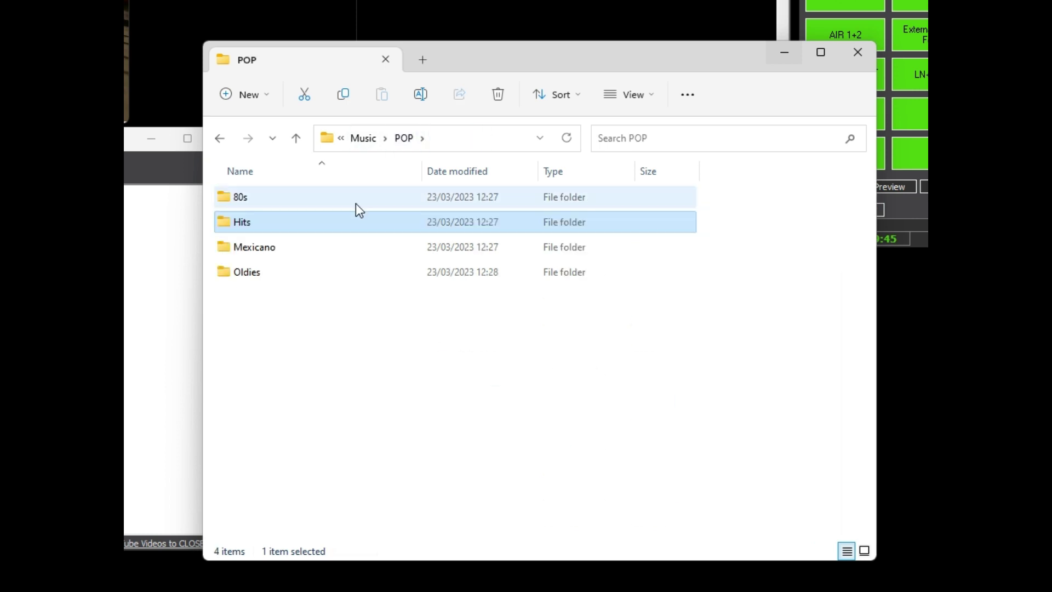
{"action": "left_click", "coordinate": [434, 365]}
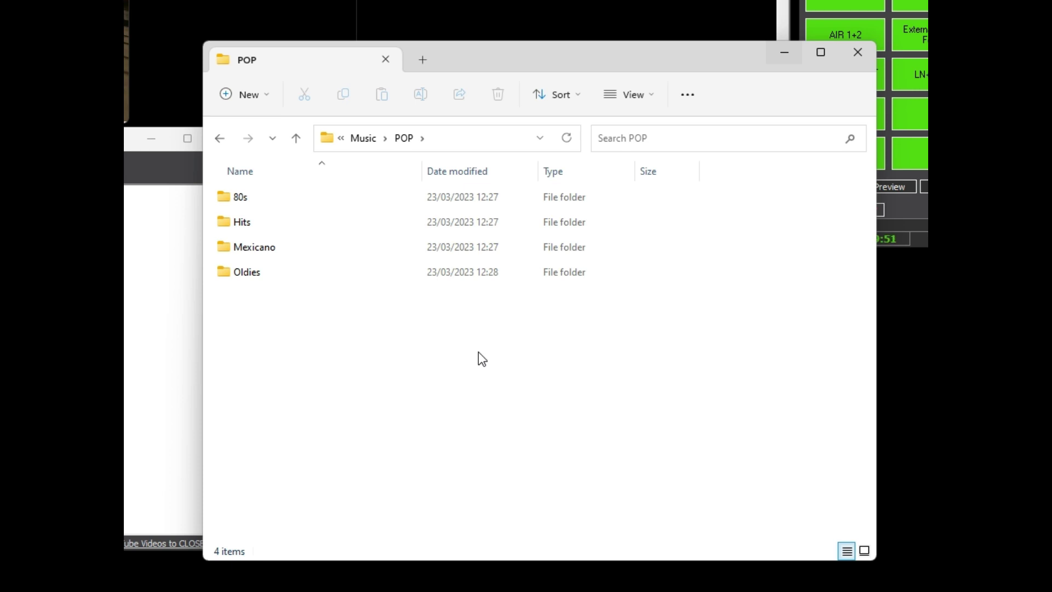
Switch to the mediaTV Media Manager, reindex its library, and bring the POP folder window back to the front
{"action": "left_click", "coordinate": [99, 145]}
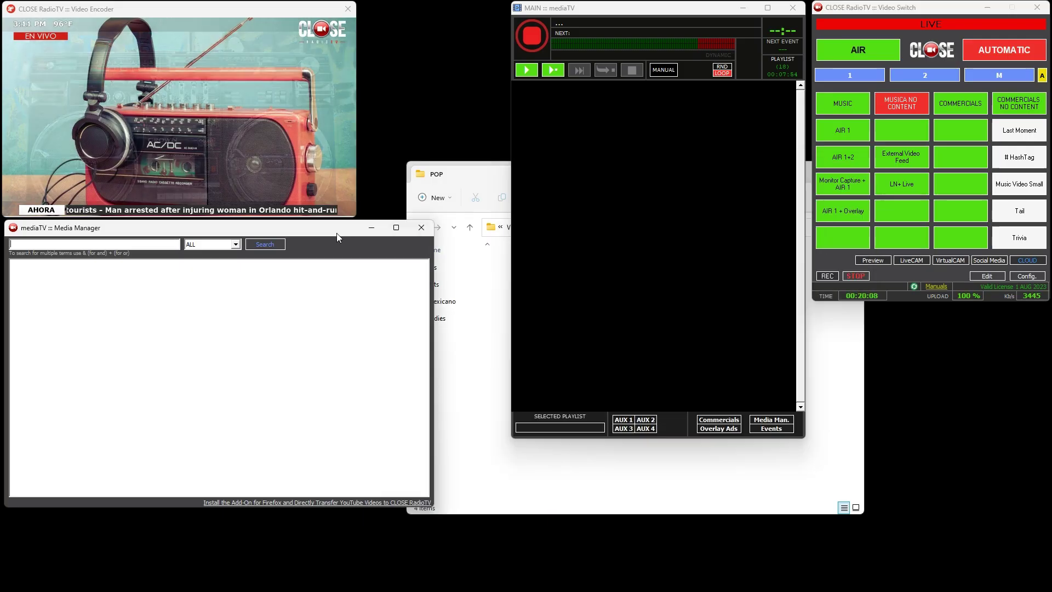
{"action": "right_click", "coordinate": [290, 340]}
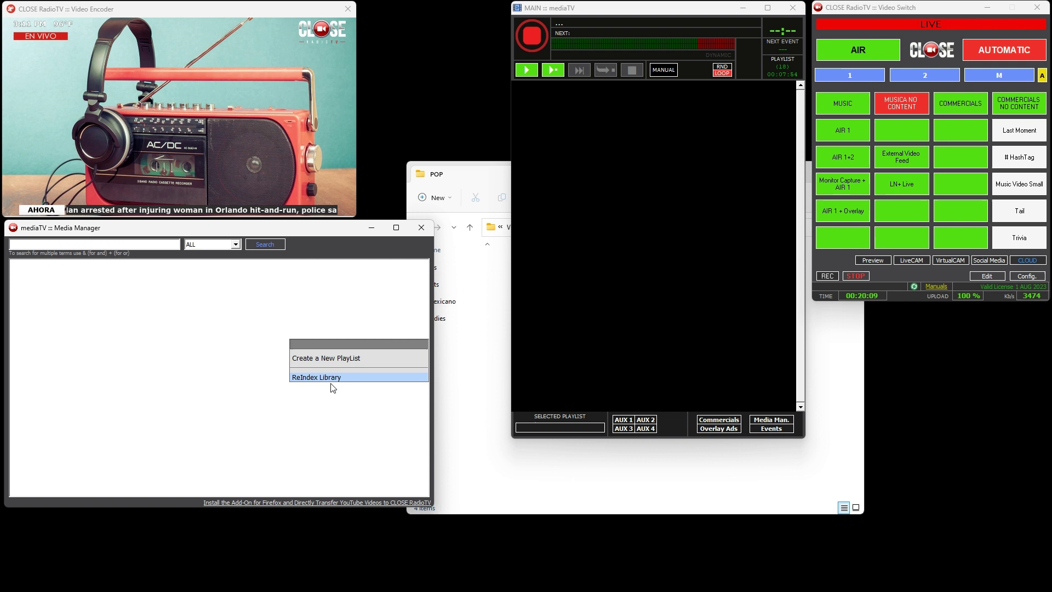
{"action": "left_click", "coordinate": [328, 378]}
{"action": "left_click", "coordinate": [530, 489]}
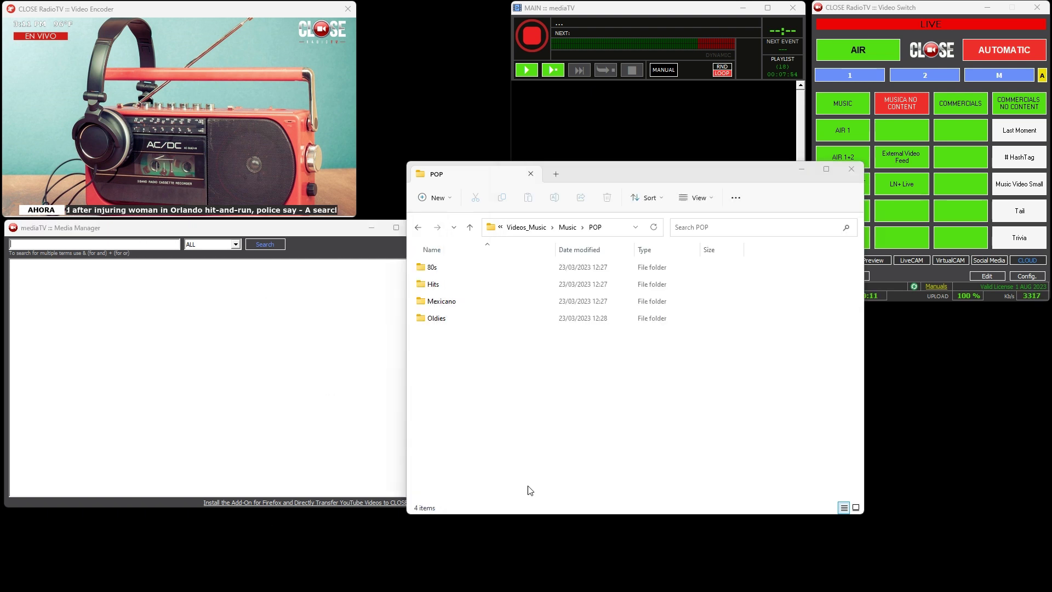
List the Media Manager library by Category and open the SWPEEPERS\LA QUE BUENA\LINERS category
{"action": "left_click", "coordinate": [72, 356]}
{"action": "left_click", "coordinate": [217, 244]}
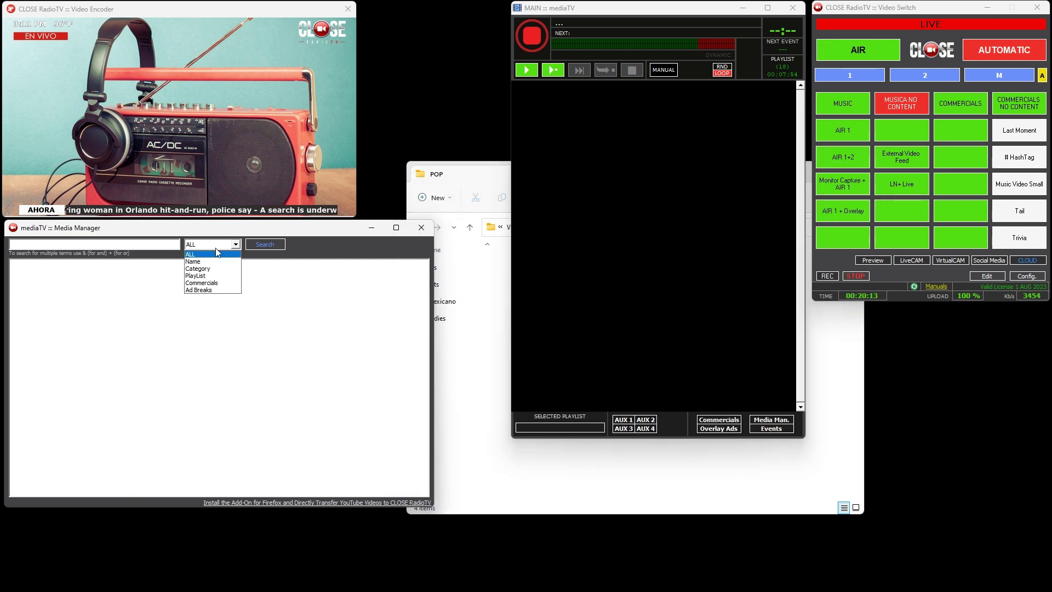
{"action": "left_click", "coordinate": [199, 269]}
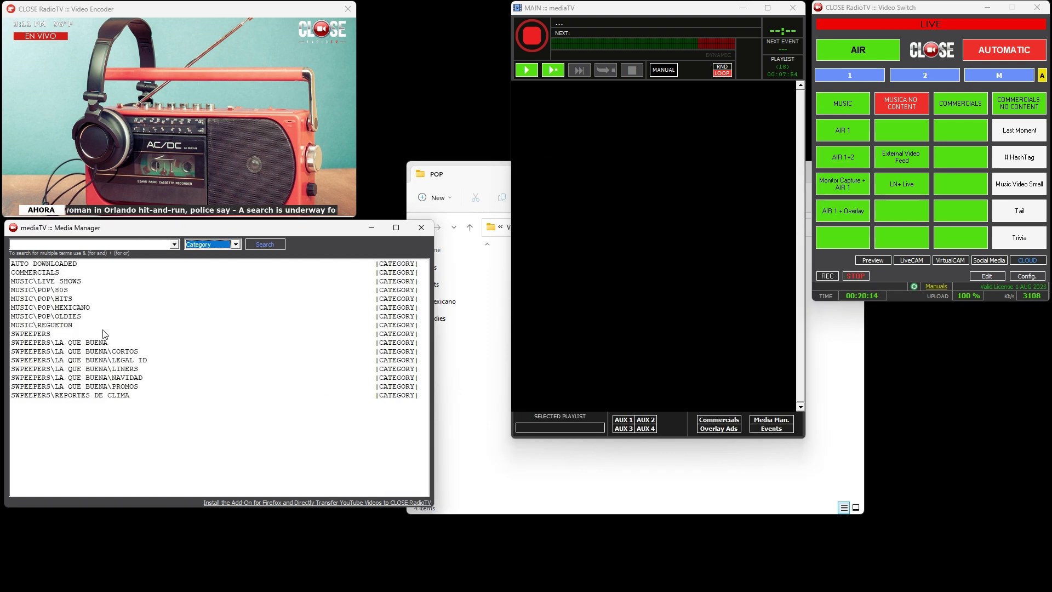
{"action": "double_click", "coordinate": [84, 371]}
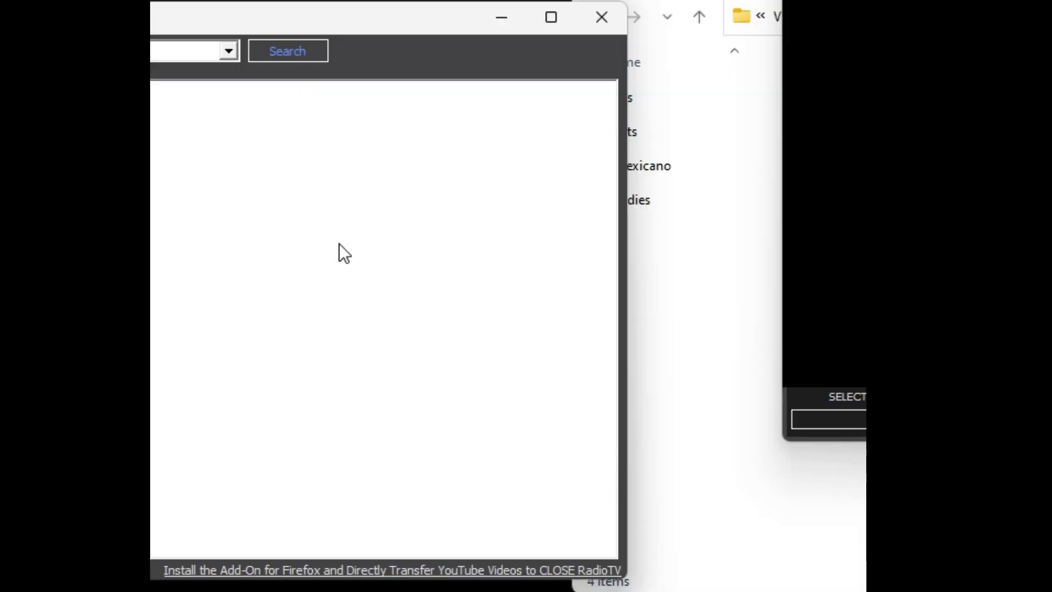
Run the ReIndex Library command once more in the Media Manager
{"action": "right_click", "coordinate": [338, 245]}
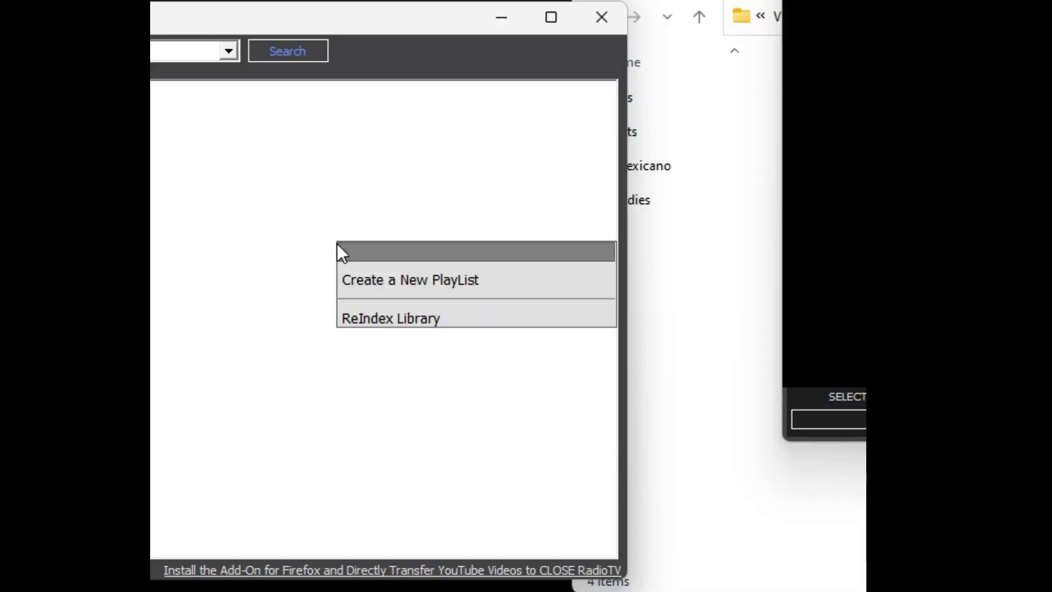
{"action": "left_click", "coordinate": [409, 319]}
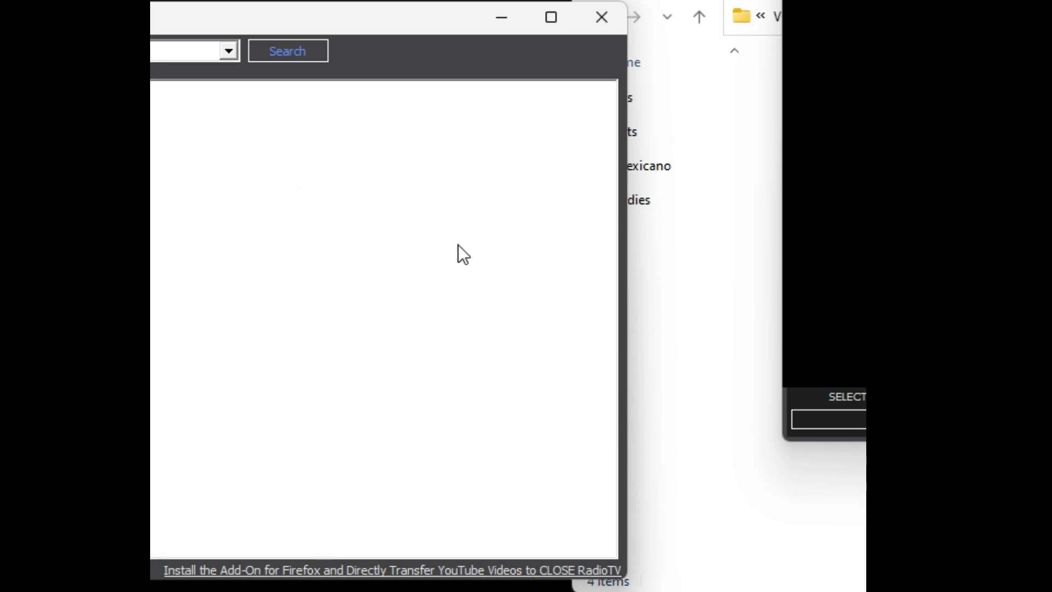
Review the MUSIC\POP and SWPEEPERS categories in the Media Manager and list the library by Category again
{"action": "left_click", "coordinate": [254, 325]}
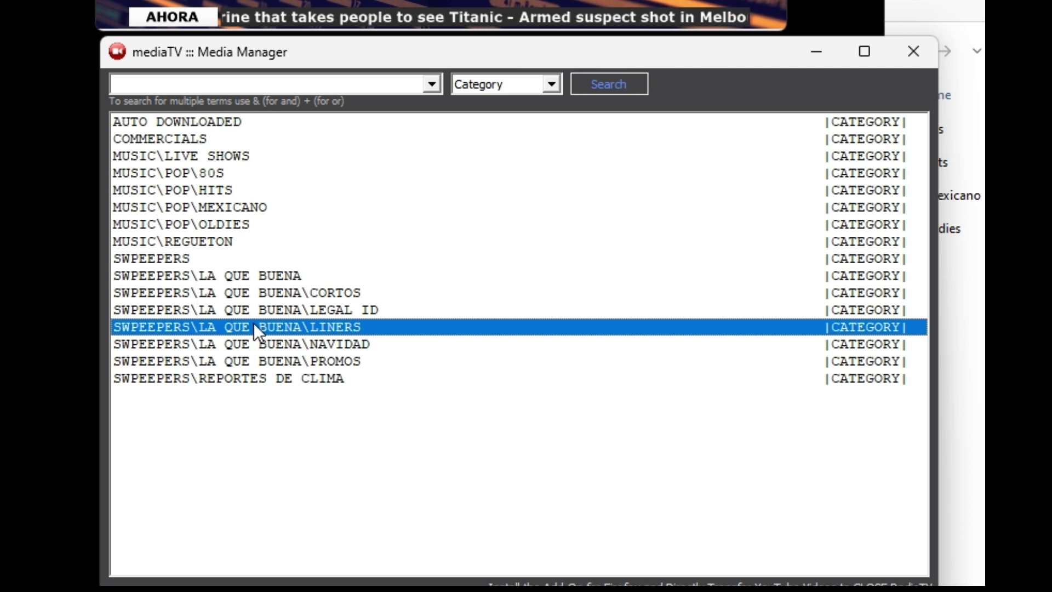
{"action": "left_click", "coordinate": [440, 309]}
{"action": "left_click", "coordinate": [353, 190]}
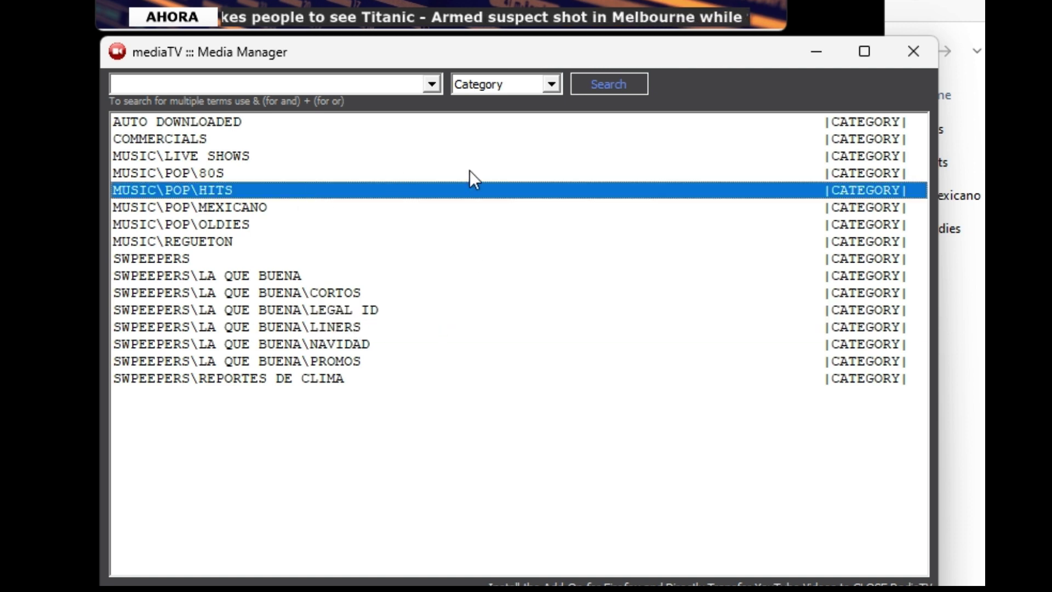
{"action": "left_click", "coordinate": [285, 208]}
{"action": "left_click", "coordinate": [249, 190]}
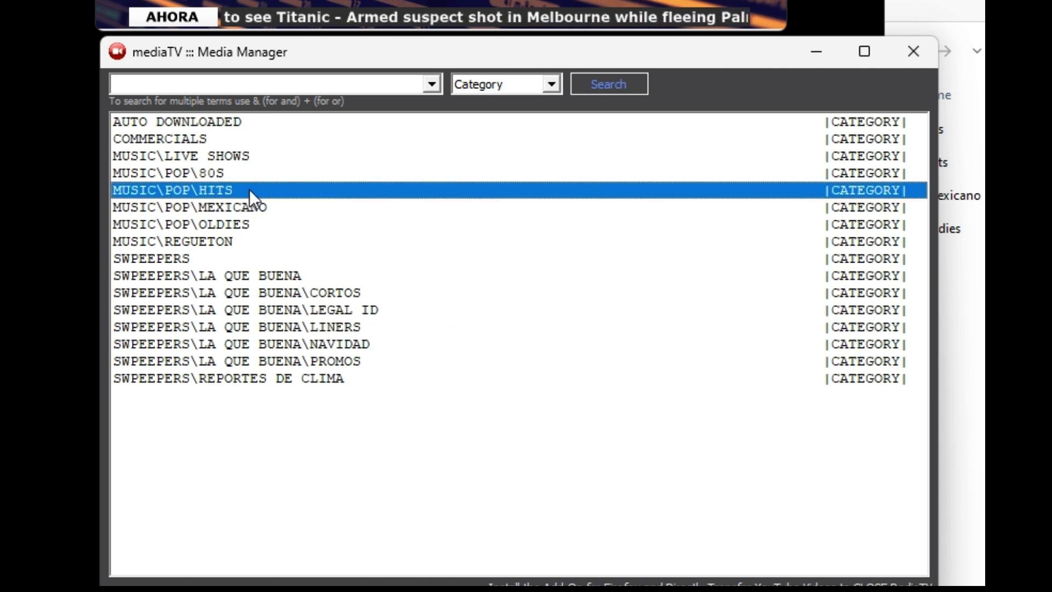
{"action": "double_click", "coordinate": [249, 190]}
{"action": "left_click", "coordinate": [548, 84]}
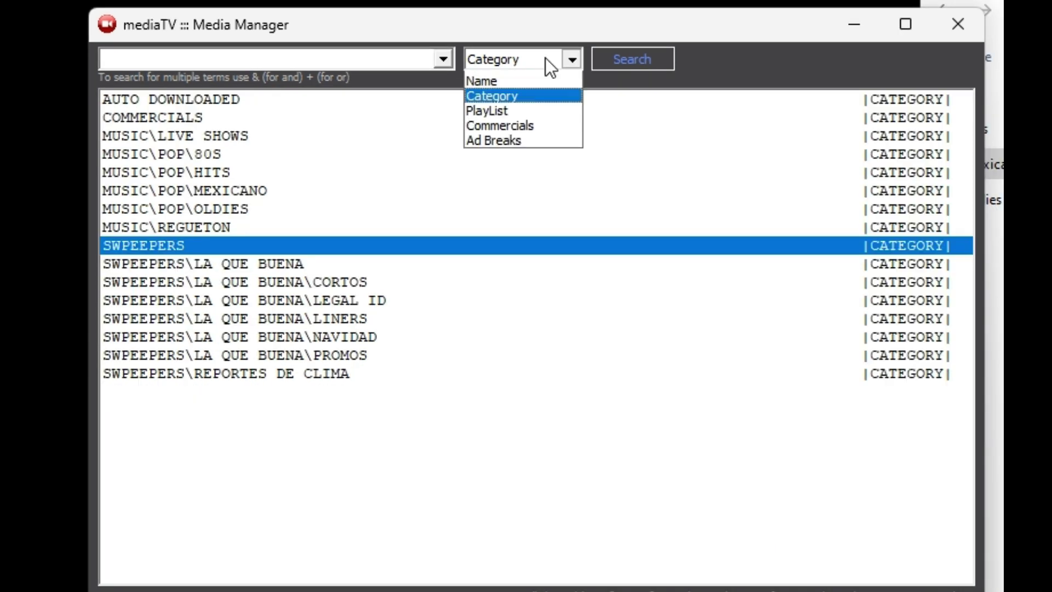
{"action": "left_click", "coordinate": [510, 109]}
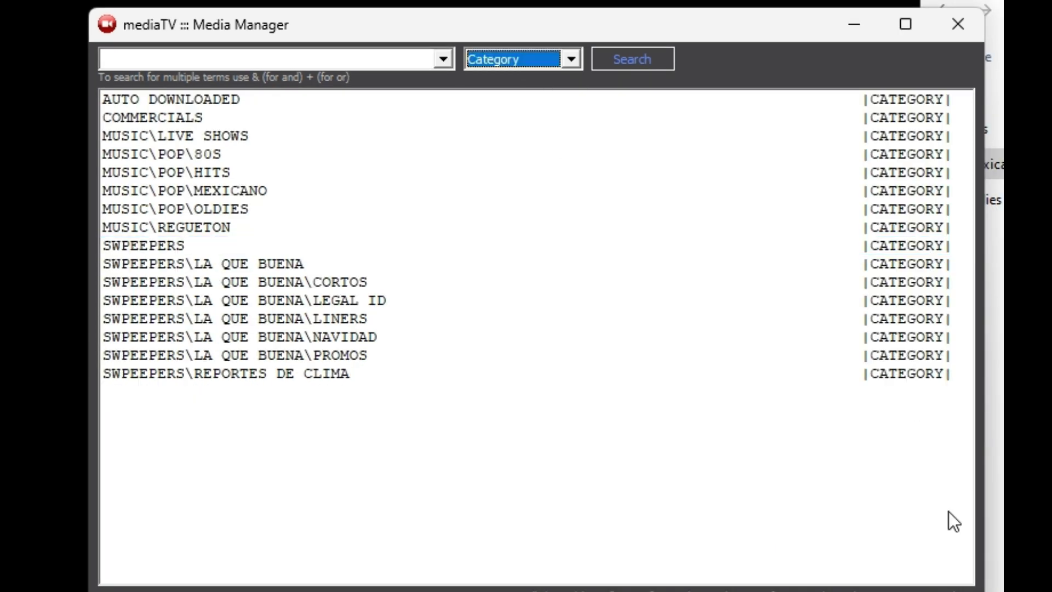
Open the MUSIC\POP\80S category, examine its videos, and return to the Category list
{"action": "left_click", "coordinate": [282, 192]}
{"action": "left_click", "coordinate": [615, 355]}
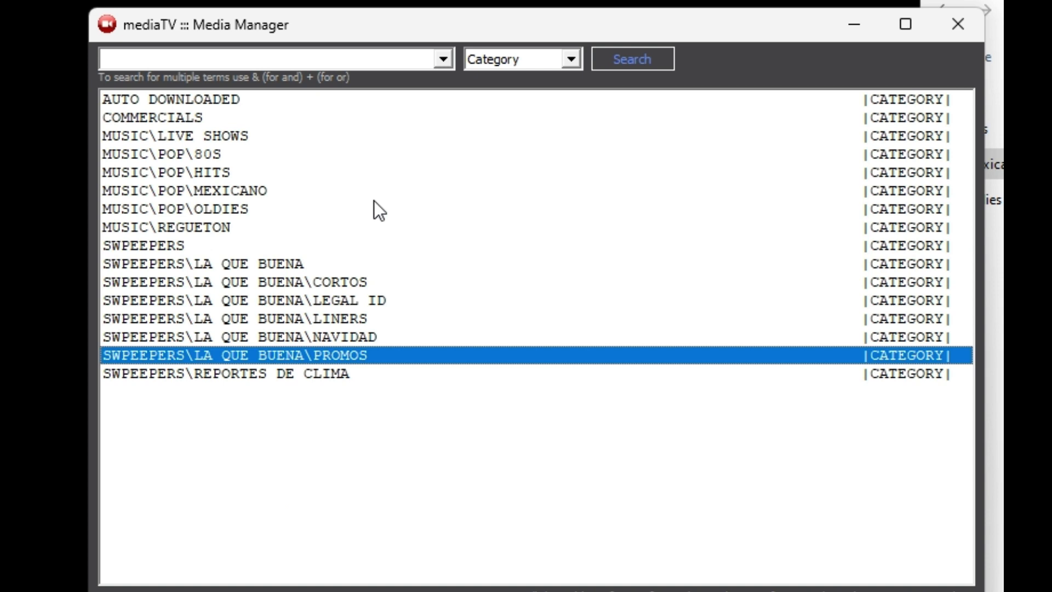
{"action": "left_click", "coordinate": [255, 154]}
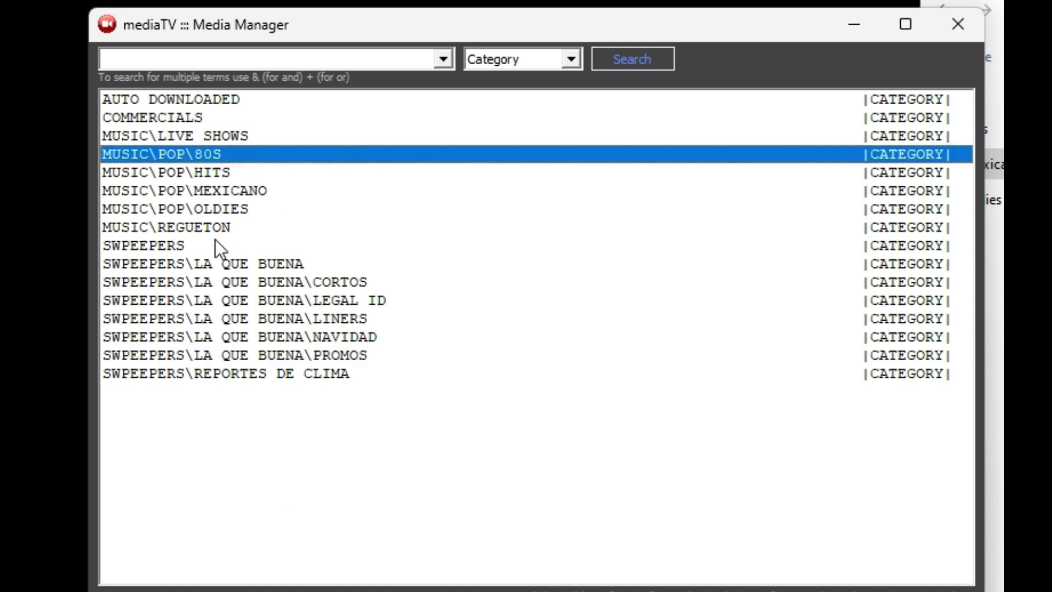
{"action": "double_click", "coordinate": [222, 152]}
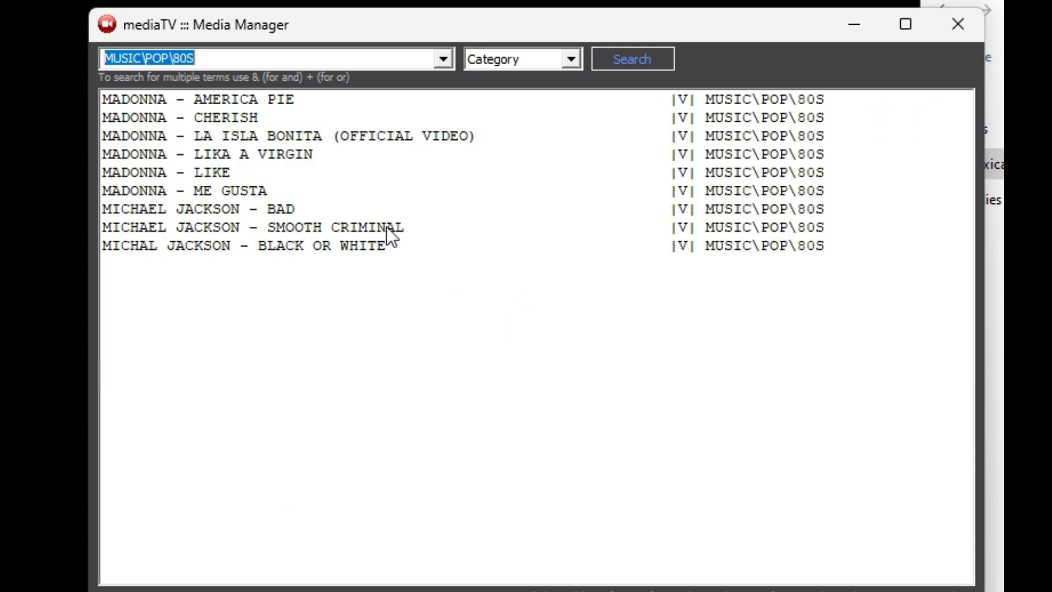
{"action": "left_click", "coordinate": [415, 190]}
{"action": "left_click", "coordinate": [483, 103]}
{"action": "left_click", "coordinate": [445, 226]}
{"action": "left_click", "coordinate": [524, 59]}
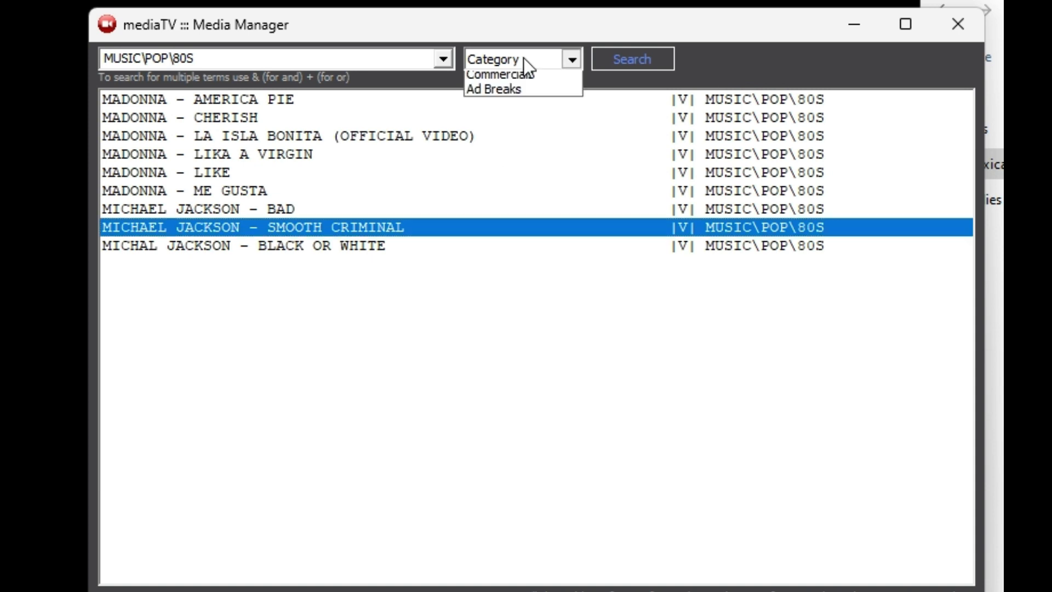
{"action": "left_click", "coordinate": [509, 109]}
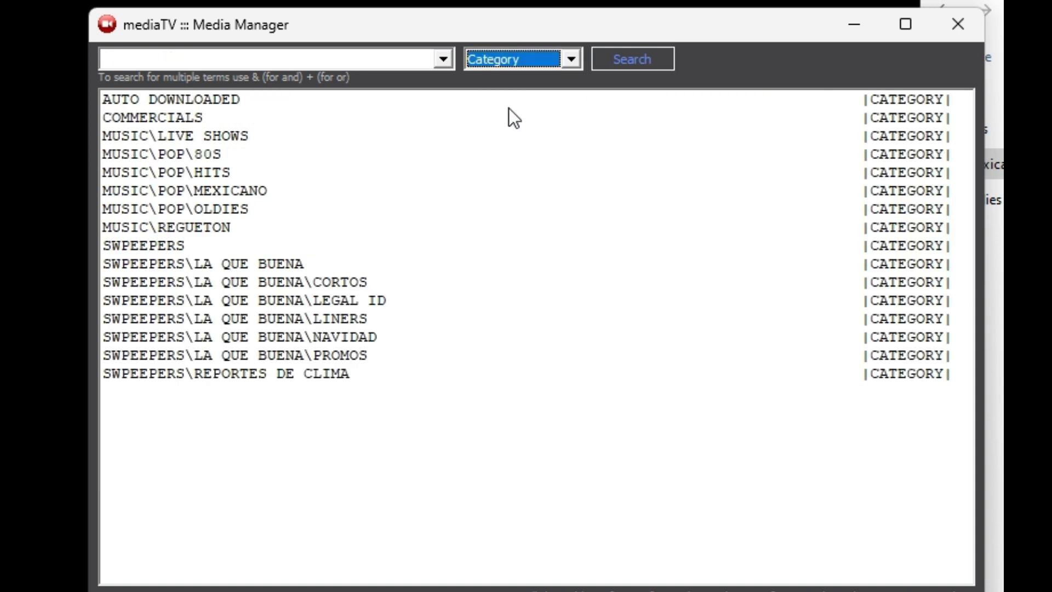
Search the whole media library for "hit" with the filter set to ALL and examine the matching items and their categories
{"action": "left_click", "coordinate": [522, 61]}
{"action": "left_click", "coordinate": [506, 80]}
{"action": "left_click", "coordinate": [304, 66]}
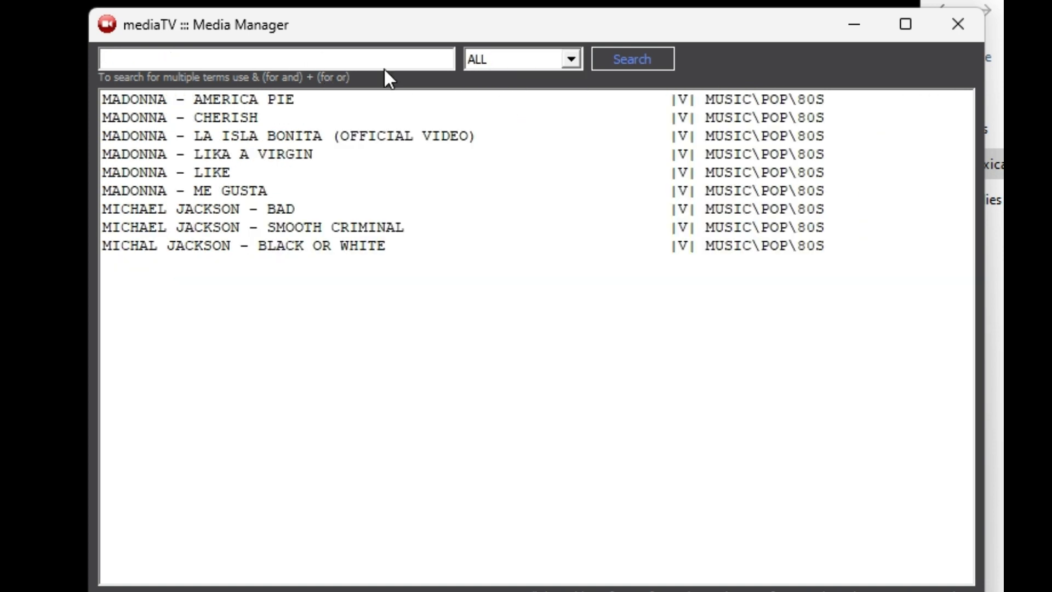
{"action": "type", "text": "hit"}
{"action": "key", "text": "Return"}
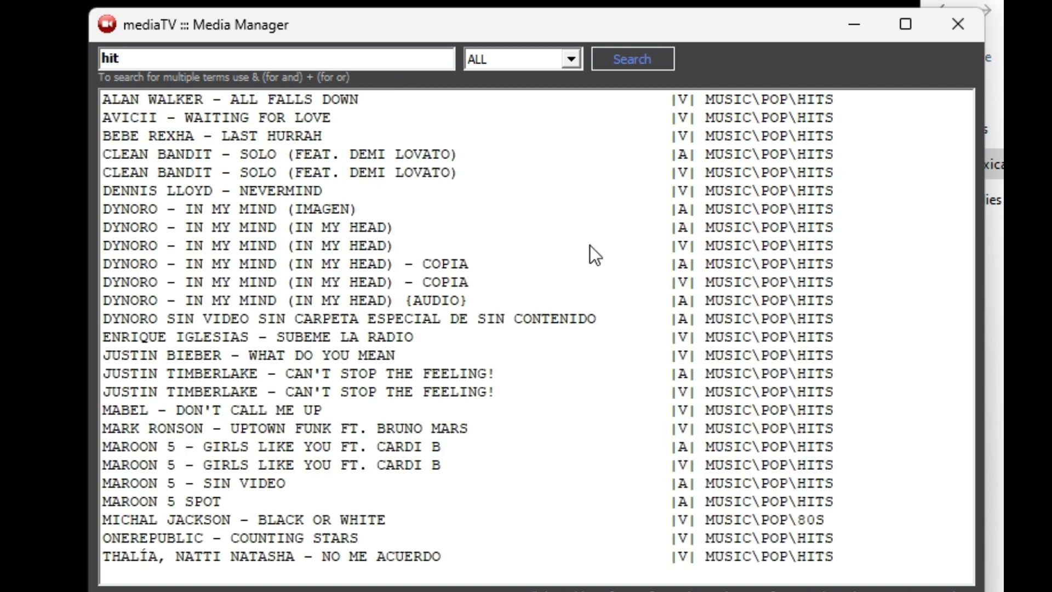
{"action": "left_click", "coordinate": [663, 301]}
{"action": "left_click", "coordinate": [804, 374]}
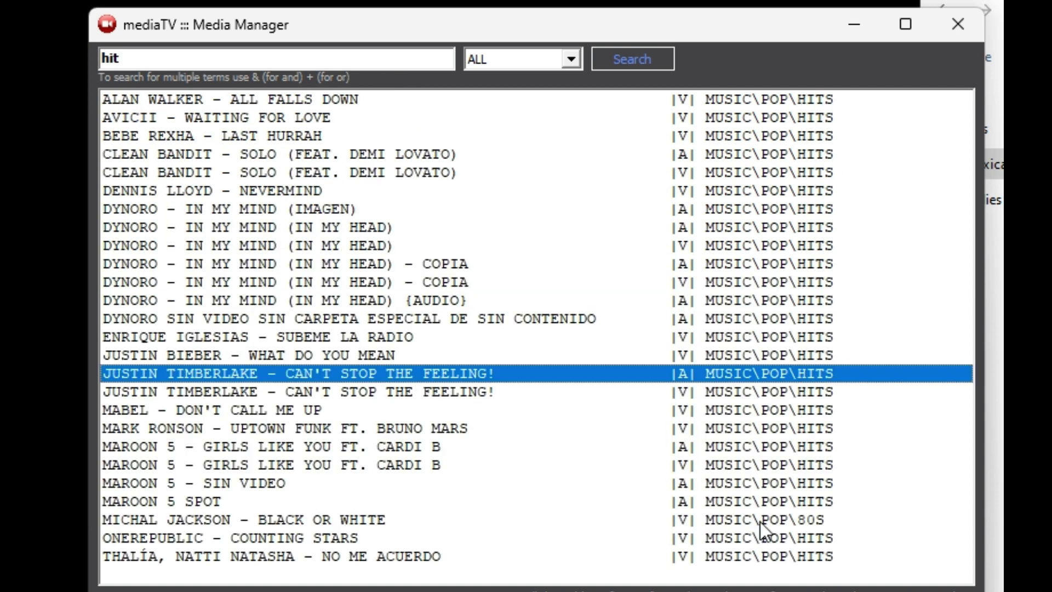
{"action": "left_click", "coordinate": [760, 522]}
{"action": "left_click", "coordinate": [805, 262]}
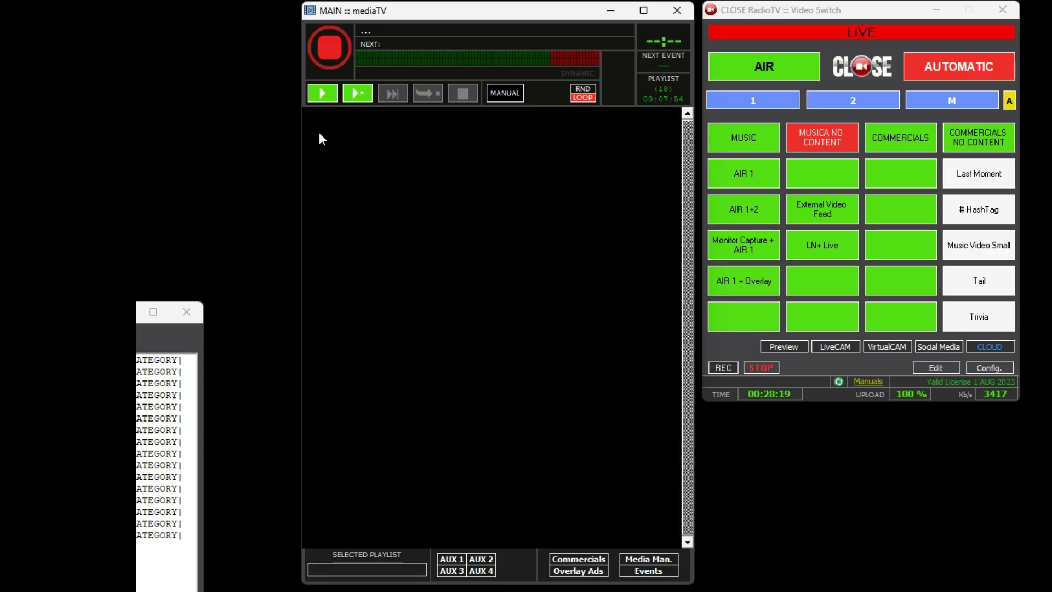
Try to create a new playlist from the MAIN playlist window
{"action": "right_click", "coordinate": [363, 178]}
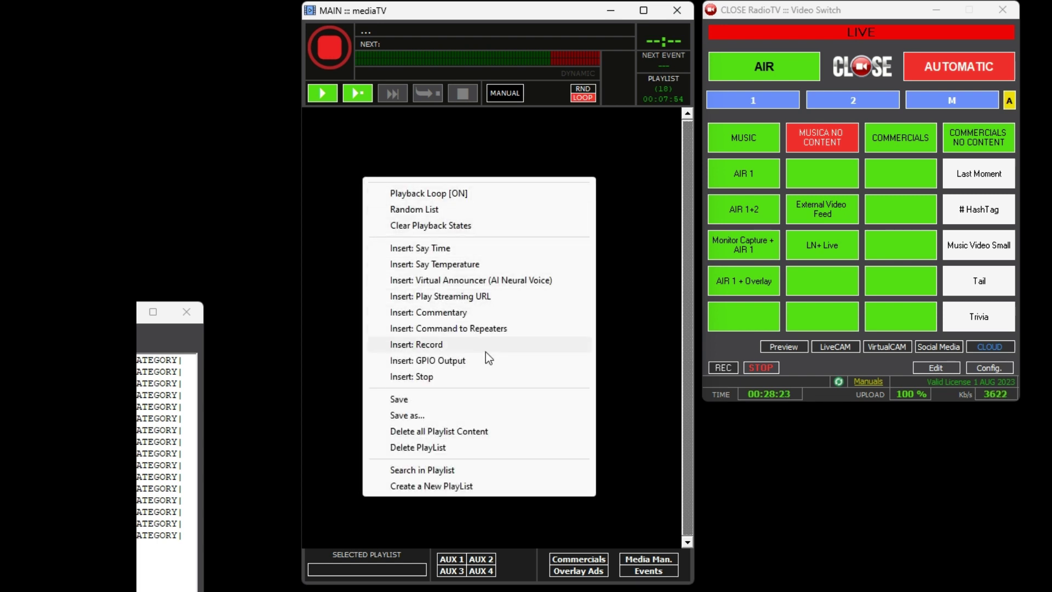
{"action": "left_click", "coordinate": [450, 486]}
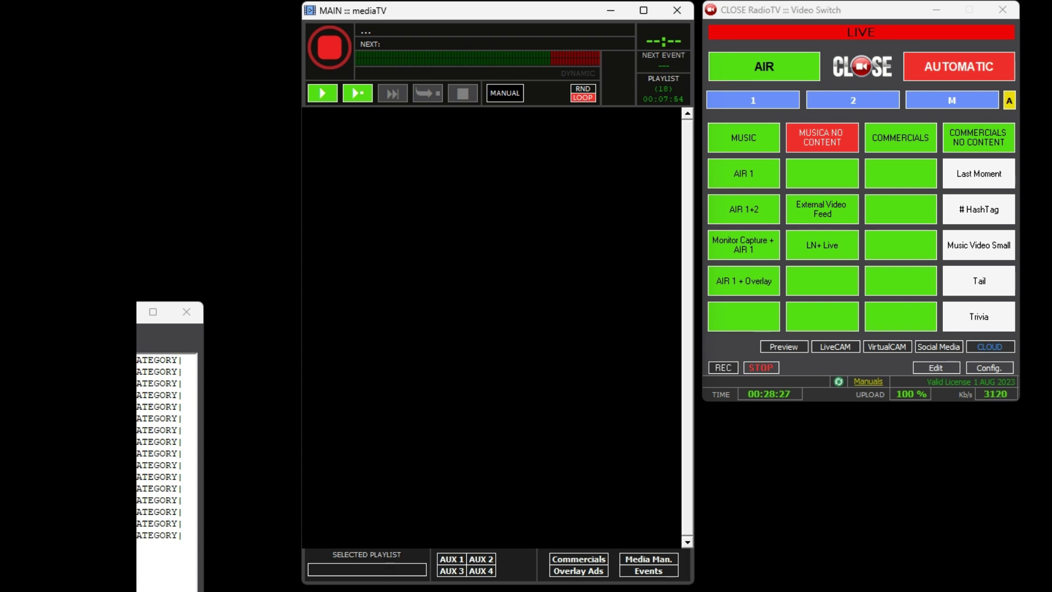
List the Media Manager library by Category and add the MUSIC\POP\HITS category to the MAIN playlist
{"action": "left_click", "coordinate": [239, 251]}
{"action": "left_click", "coordinate": [214, 263]}
{"action": "left_click", "coordinate": [122, 360]}
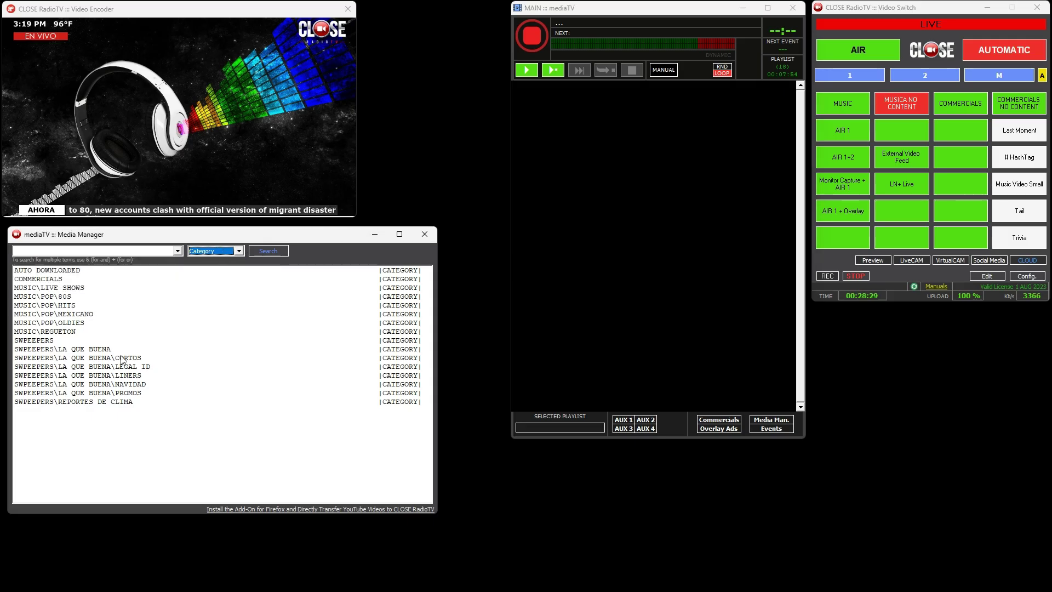
{"action": "left_click", "coordinate": [121, 360]}
{"action": "left_click", "coordinate": [124, 315]}
{"action": "left_click", "coordinate": [87, 306]}
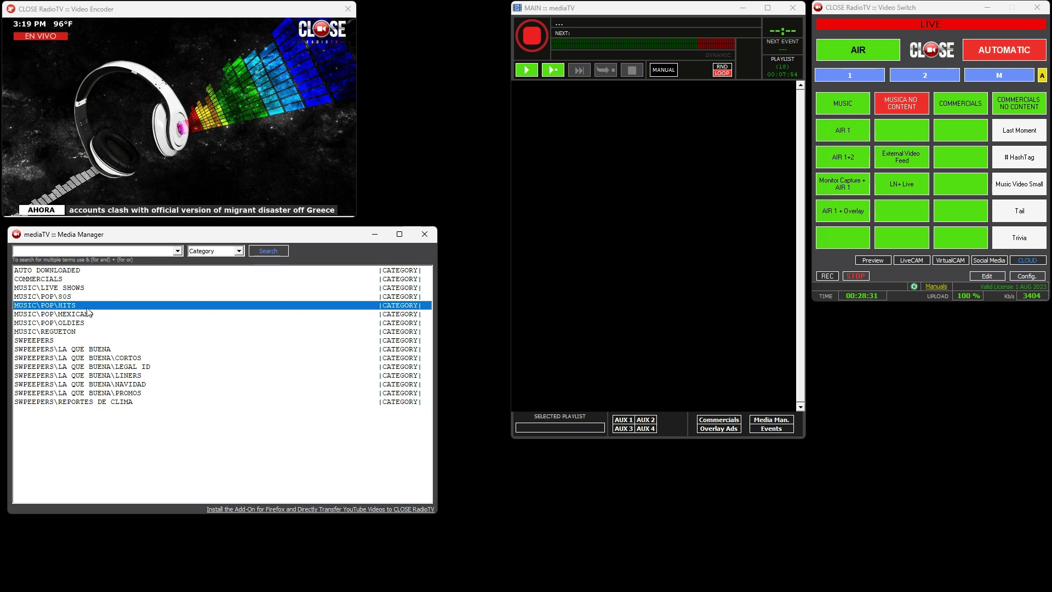
{"action": "left_click_drag", "start_coordinate": [88, 312], "coordinate": [544, 137]}
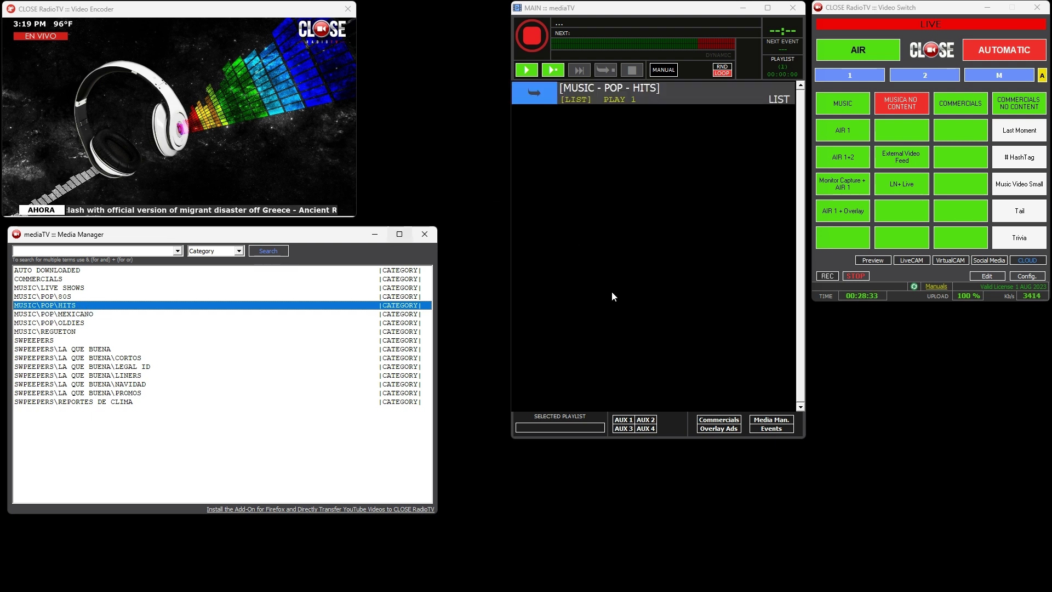
Set the amount of items to play for the MUSIC - POP - HITS entry to 999
{"action": "left_click", "coordinate": [667, 100]}
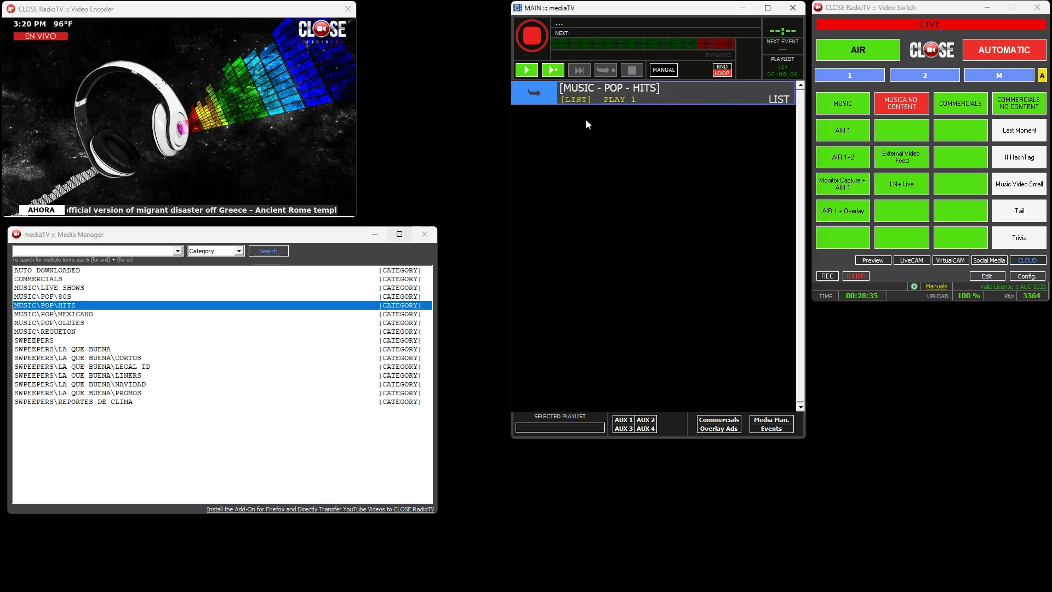
{"action": "right_click", "coordinate": [649, 98]}
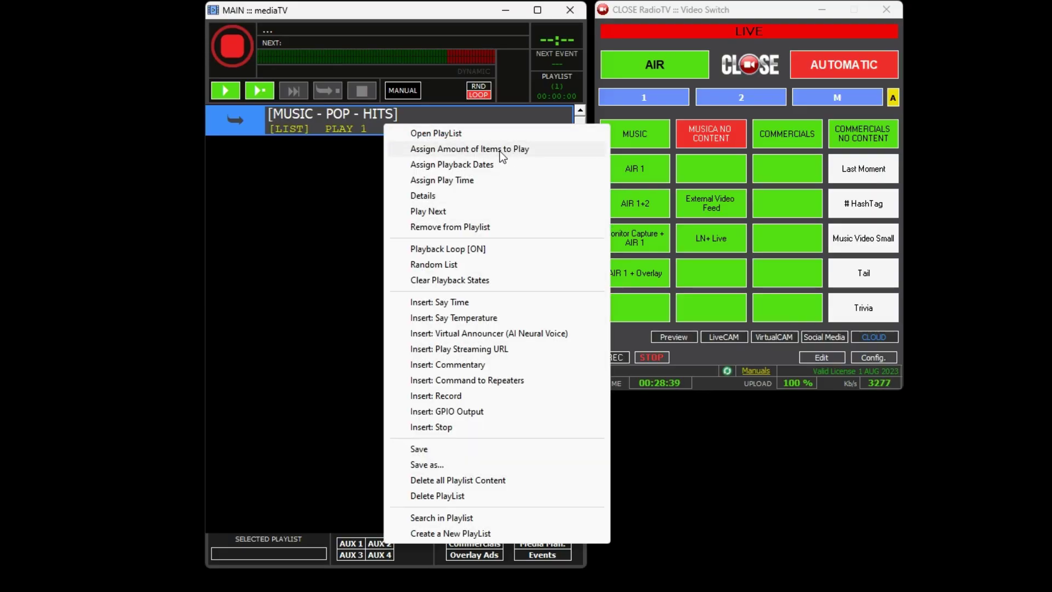
{"action": "left_click", "coordinate": [501, 153]}
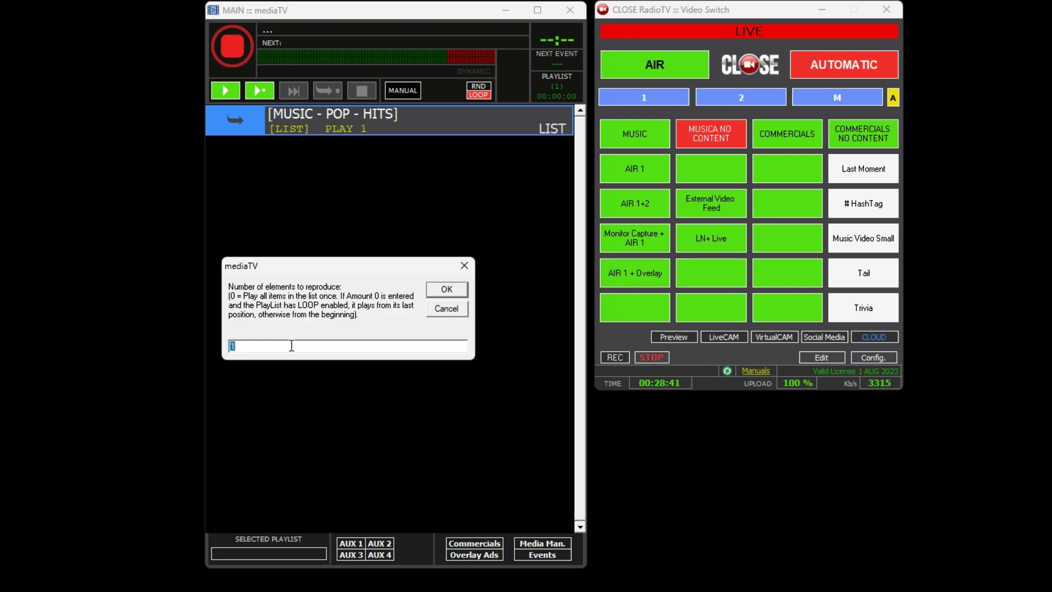
{"action": "type", "text": "999"}
{"action": "key", "text": "Return"}
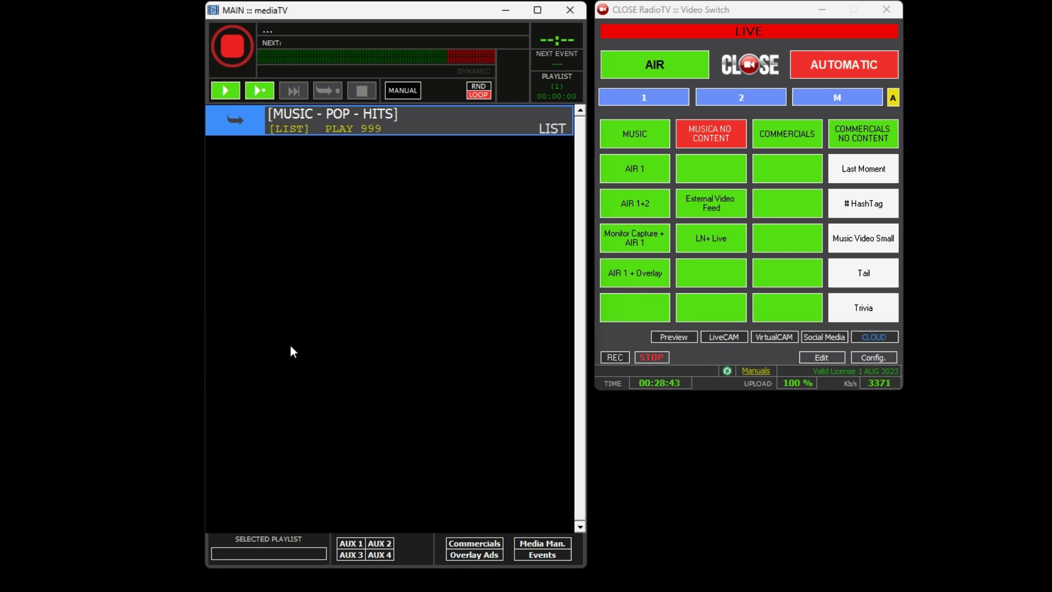
Open the MUSIC - POP - HITS playlist, look through its audio and video items, and close it
{"action": "right_click", "coordinate": [644, 91]}
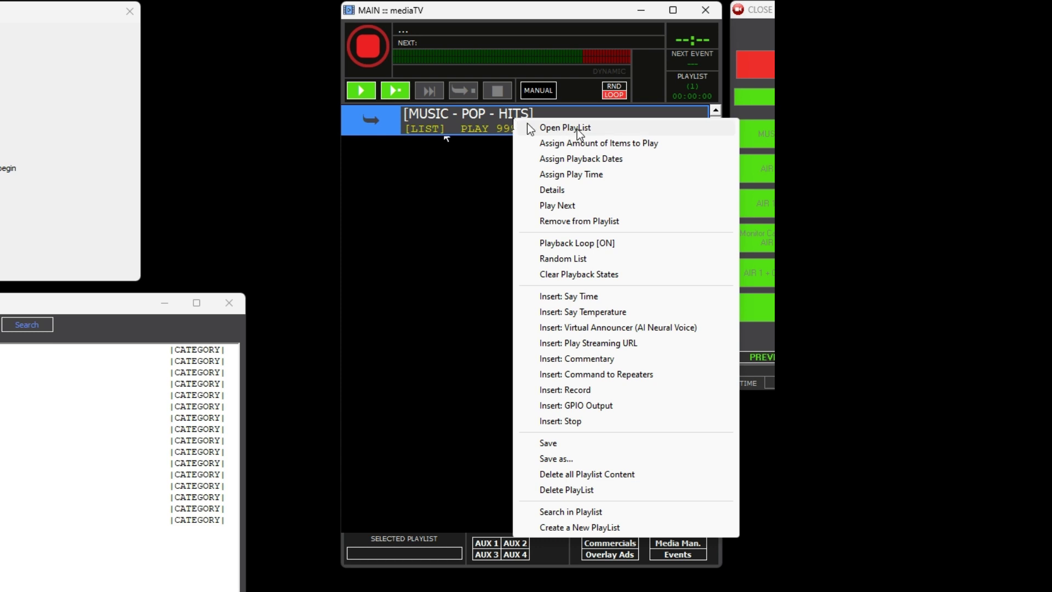
{"action": "left_click", "coordinate": [529, 128]}
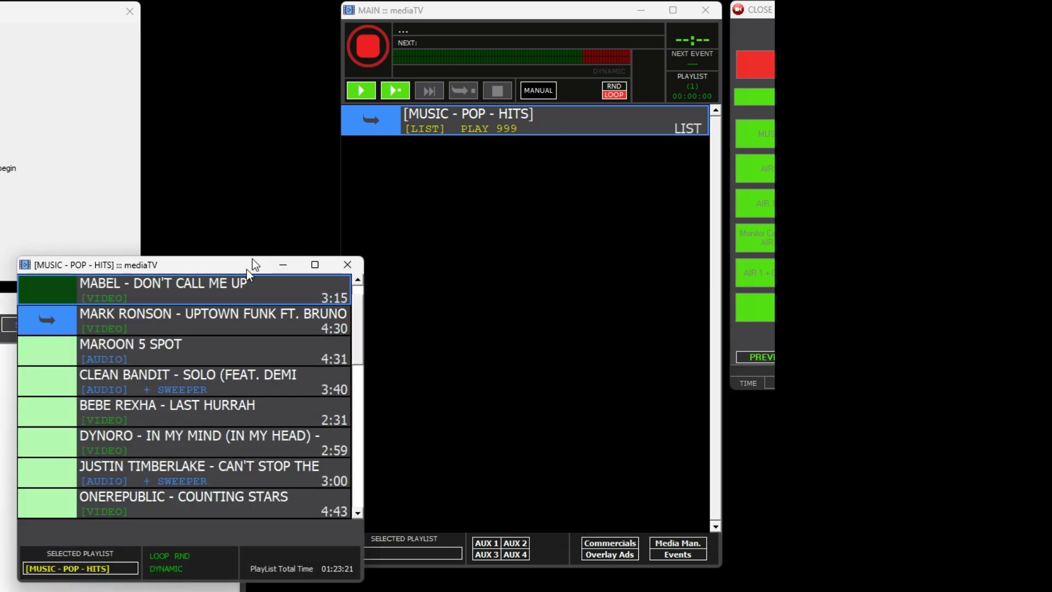
{"action": "left_click", "coordinate": [252, 346]}
{"action": "left_click", "coordinate": [251, 387]}
{"action": "left_click_drag", "start_coordinate": [357, 323], "coordinate": [356, 378]}
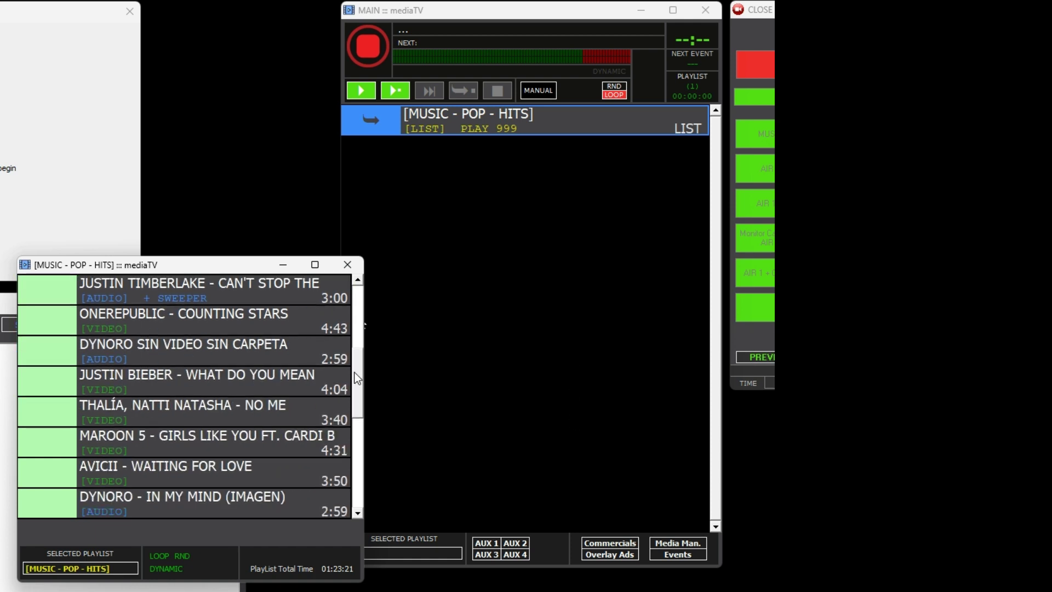
{"action": "left_click", "coordinate": [351, 265]}
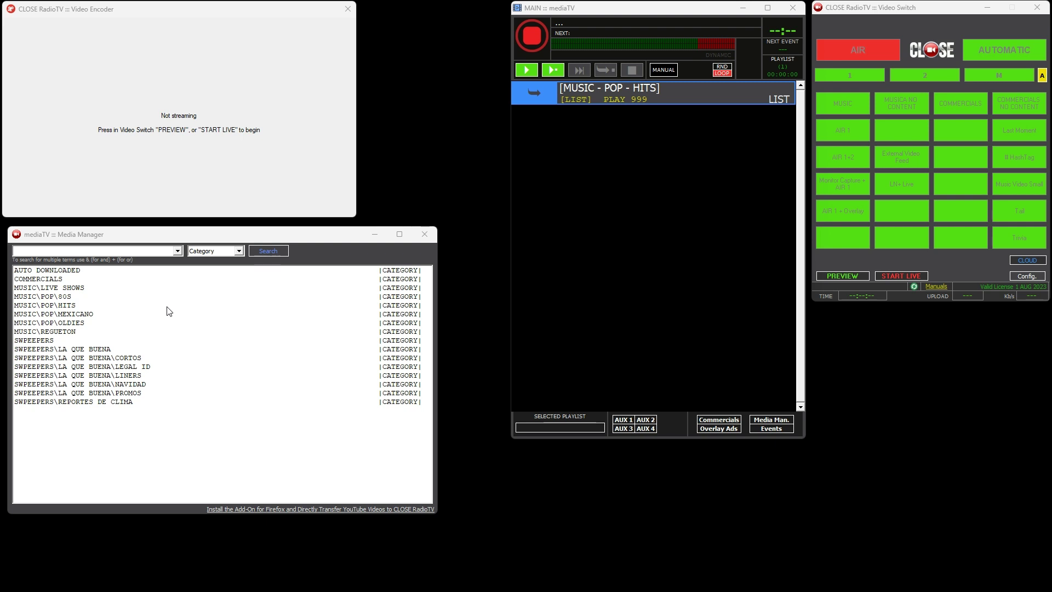
Open the MUSIC\LIVE SHOWS category and add ZORRILLITO_1 to the MAIN playlist below the MUSIC - POP - HITS entry
{"action": "left_click", "coordinate": [169, 308]}
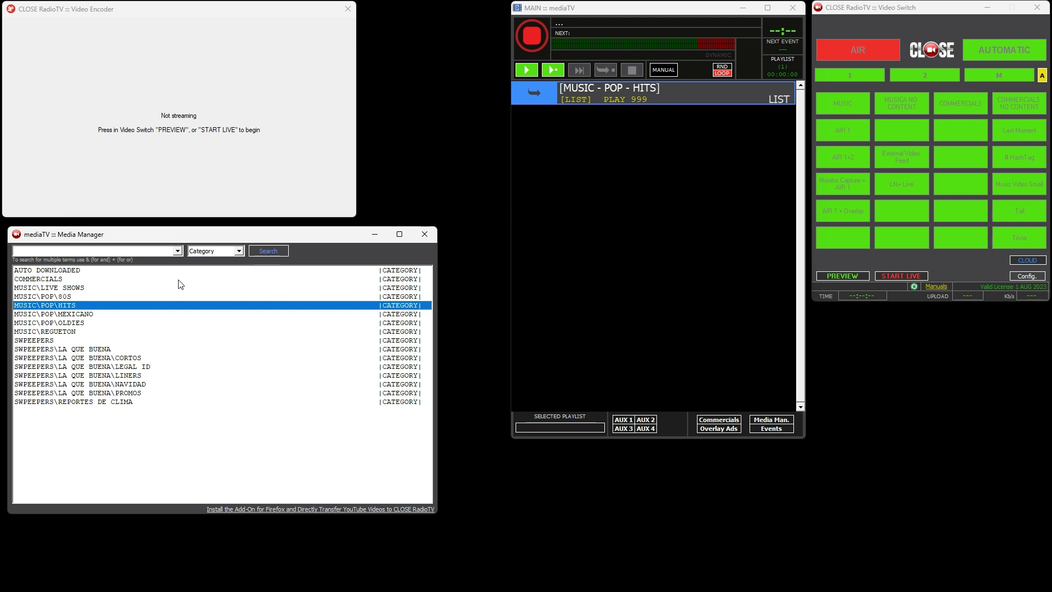
{"action": "left_click", "coordinate": [85, 289]}
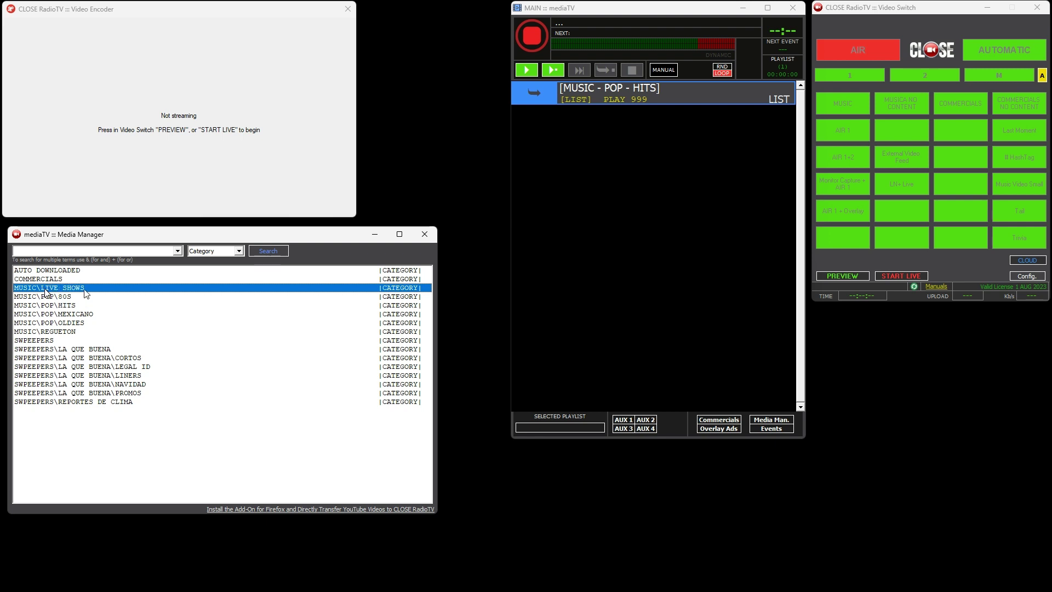
{"action": "double_click", "coordinate": [59, 289]}
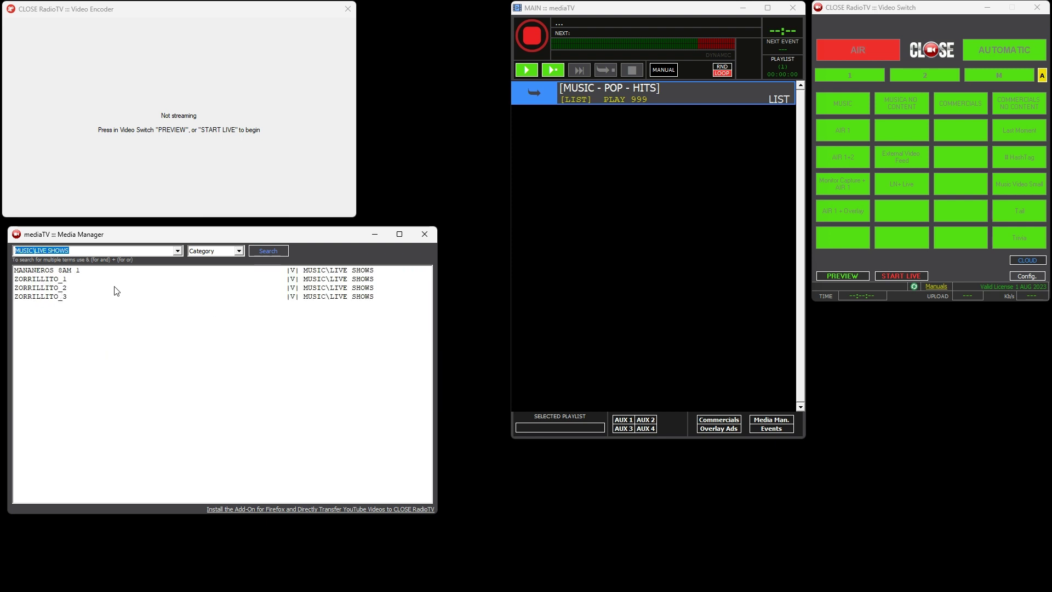
{"action": "left_click_drag", "start_coordinate": [62, 281], "coordinate": [216, 246]}
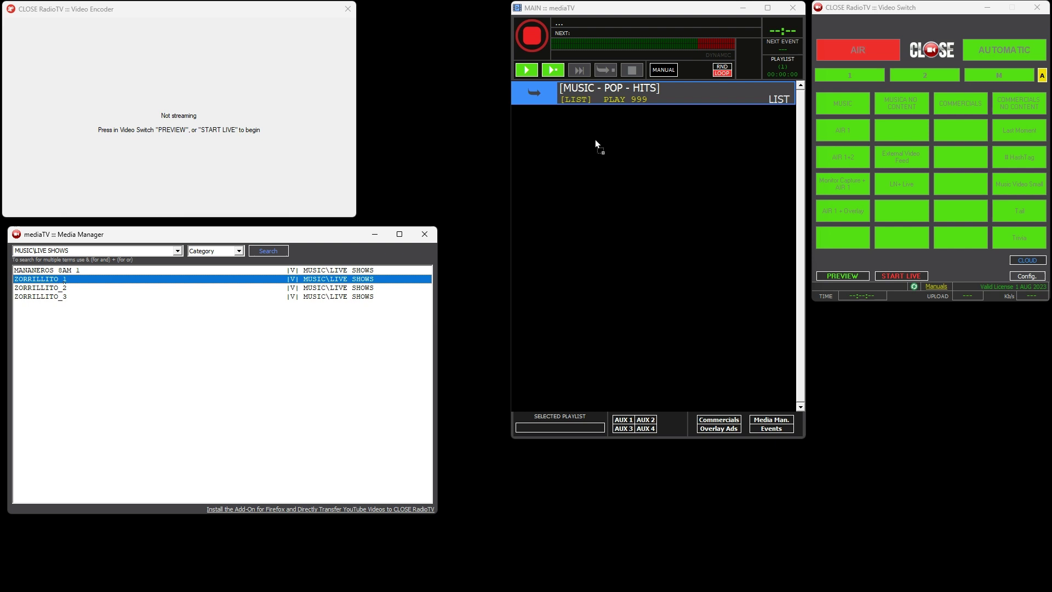
{"action": "left_click_drag", "start_coordinate": [623, 120], "coordinate": [621, 119]}
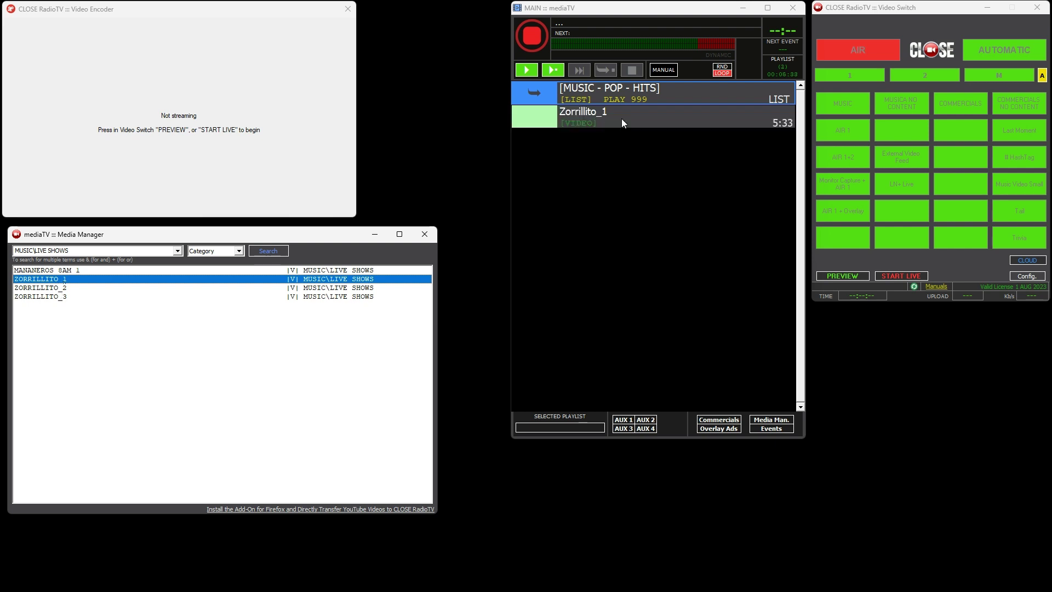
Assign a play time of 05:00:00 to Zorrillito_1 in the MAIN playlist, with the wait and skip options on
{"action": "right_click", "coordinate": [653, 117]}
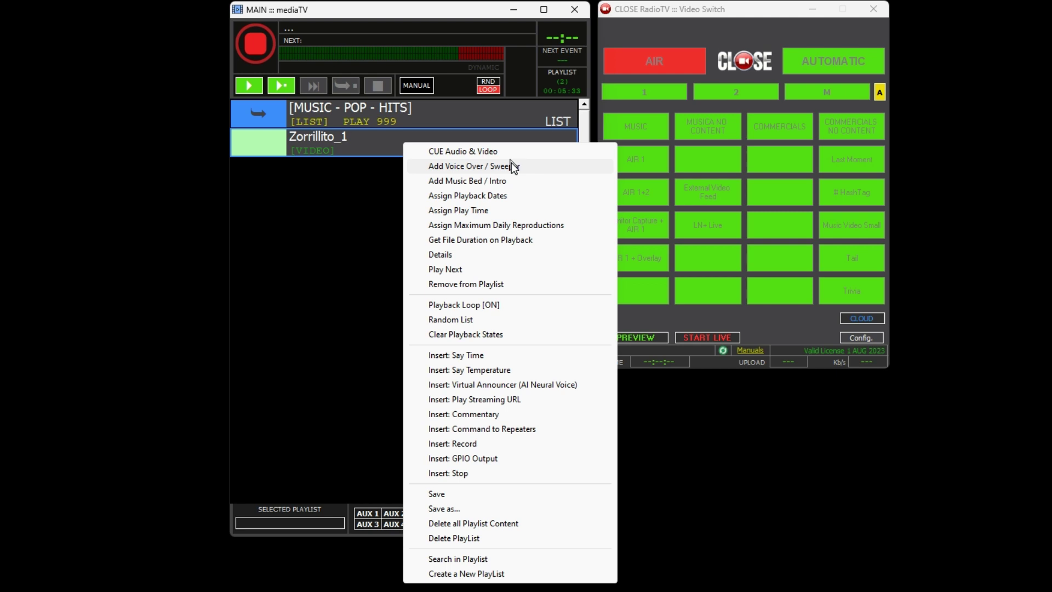
{"action": "left_click", "coordinate": [499, 212]}
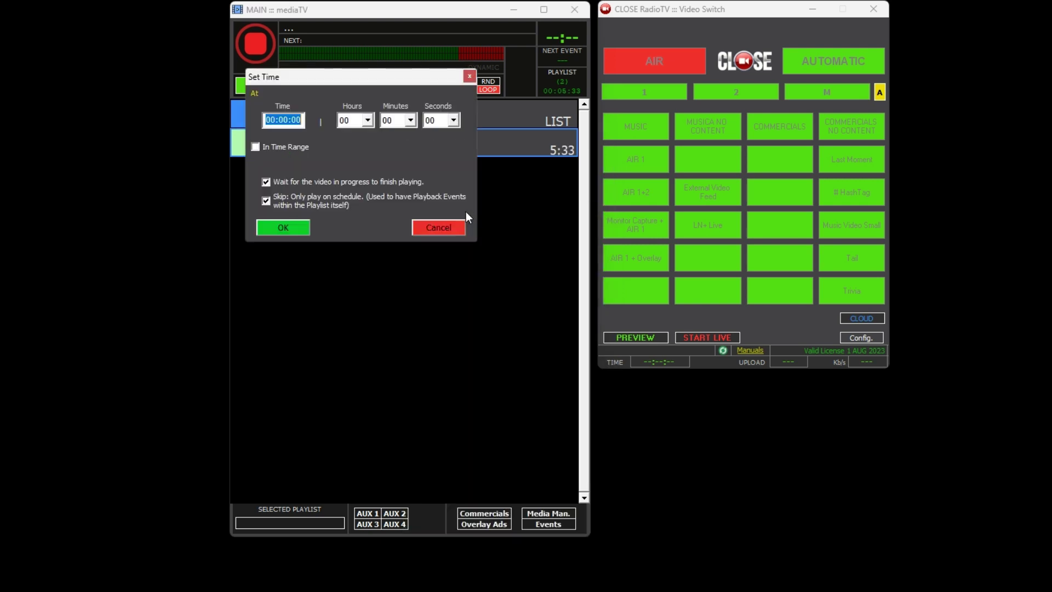
{"action": "left_click_drag", "start_coordinate": [328, 86], "coordinate": [358, 209]}
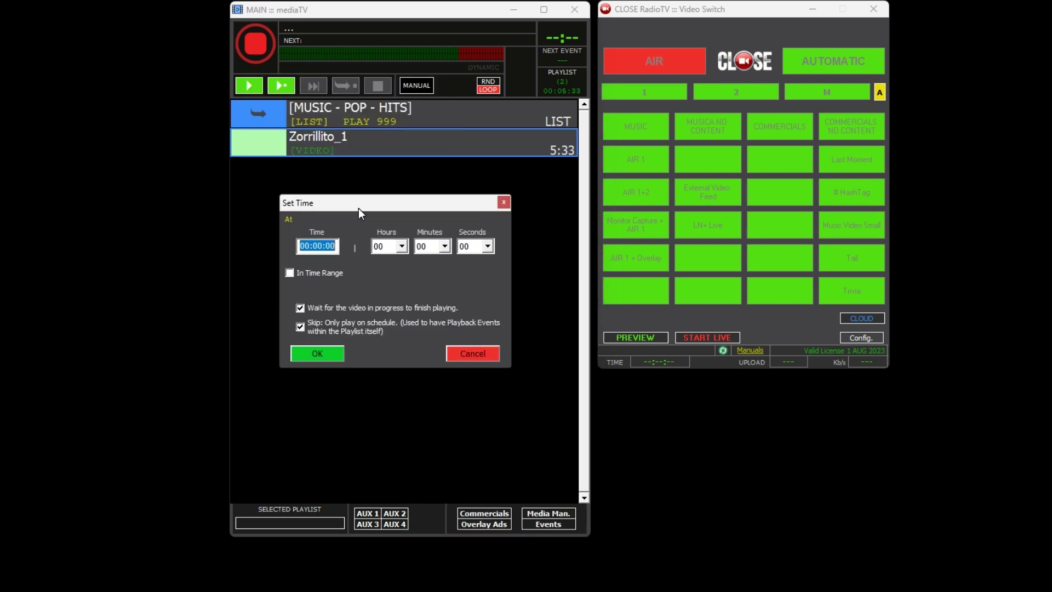
{"action": "left_click", "coordinate": [402, 246]}
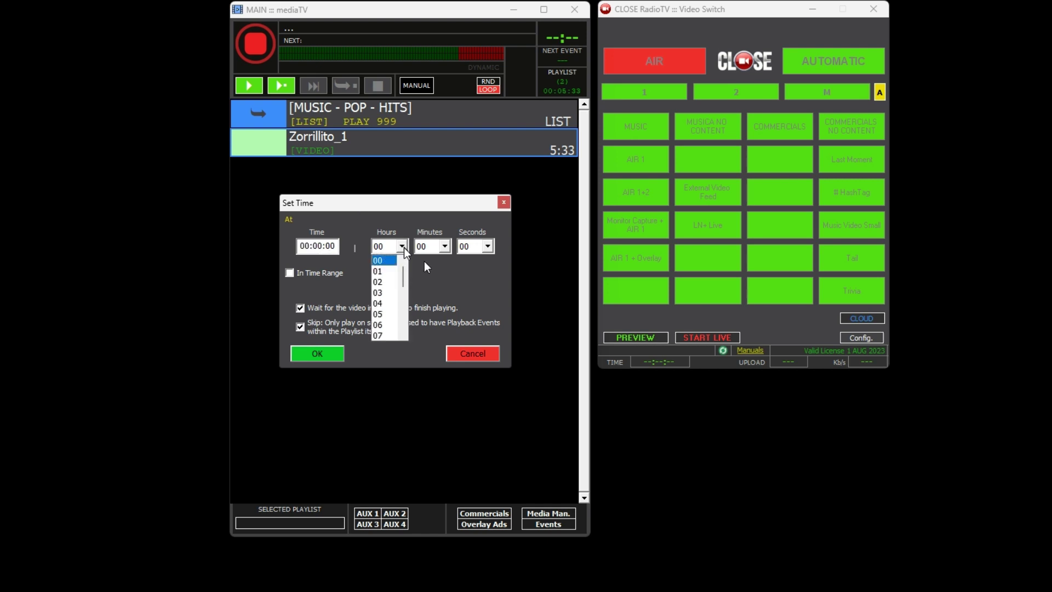
{"action": "left_click", "coordinate": [386, 314]}
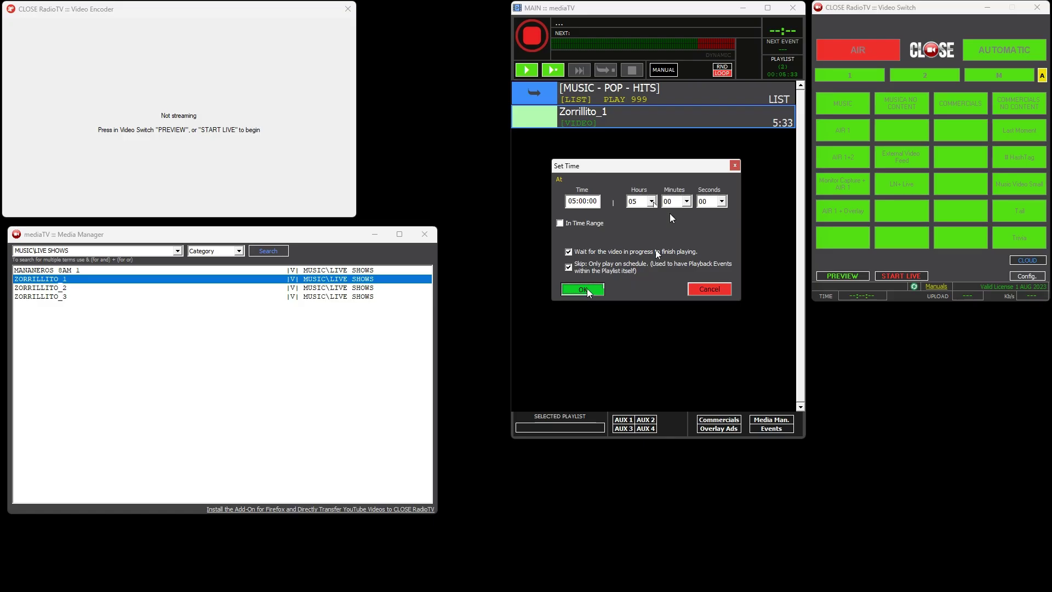
{"action": "left_click", "coordinate": [584, 289]}
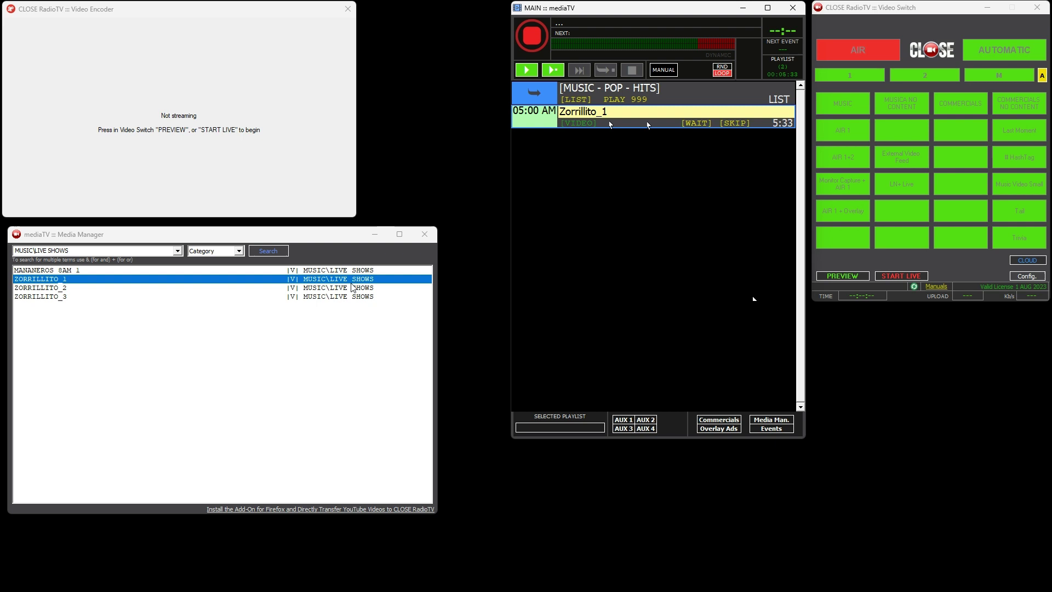
Add ZORRILLITO_2 and ZORRILLITO_3 from the MUSIC\LIVE SHOWS category to the MAIN playlist below Zorrillito_1
{"action": "left_click", "coordinate": [84, 289]}
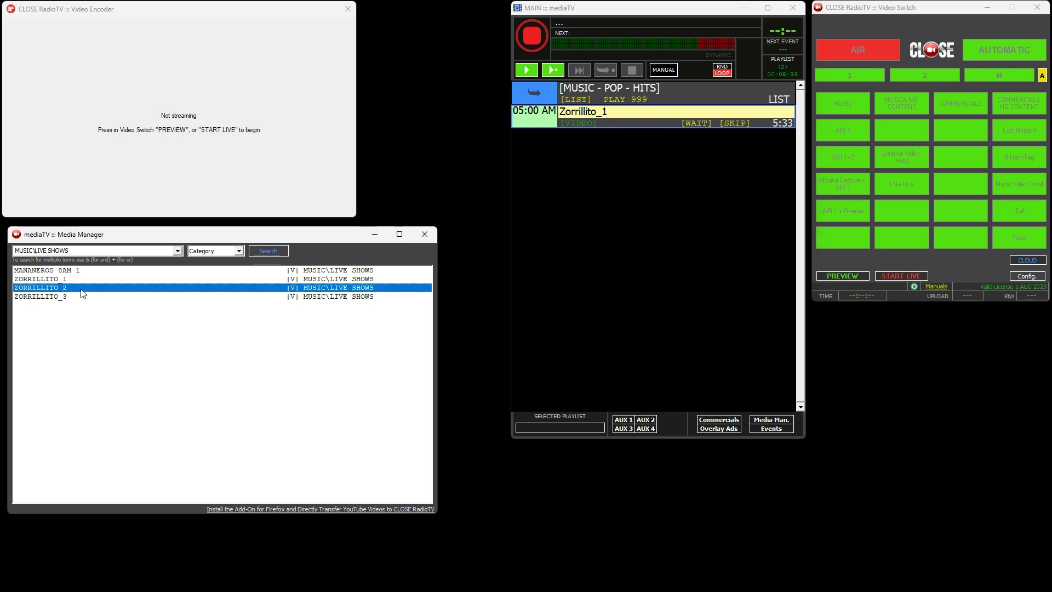
{"action": "left_click_drag", "start_coordinate": [54, 288], "coordinate": [623, 170]}
{"action": "left_click", "coordinate": [57, 297]}
{"action": "left_click", "coordinate": [623, 89]}
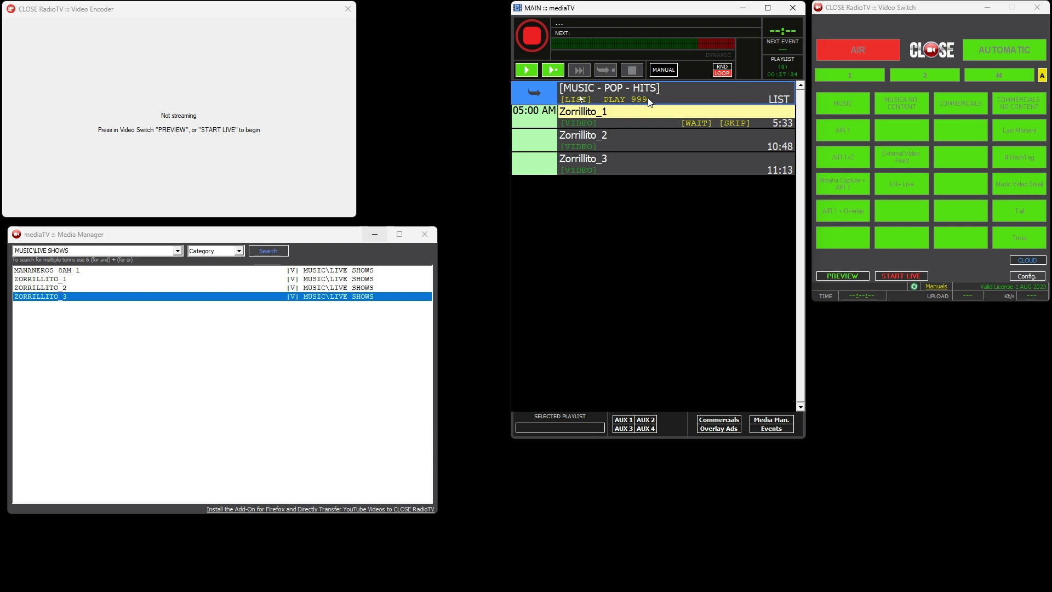
{"action": "left_click", "coordinate": [616, 120]}
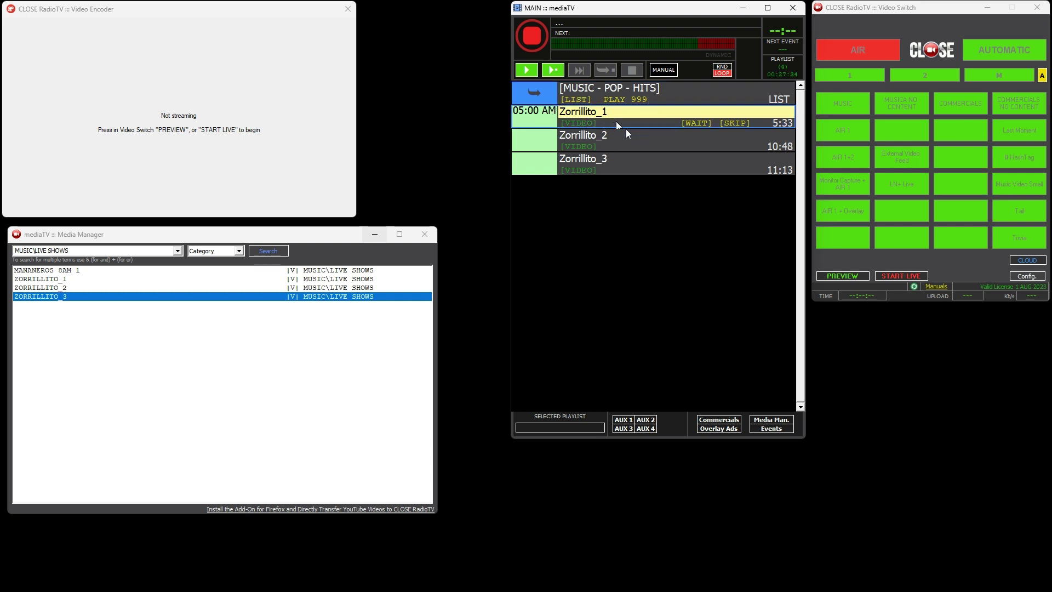
{"action": "left_click", "coordinate": [625, 165]}
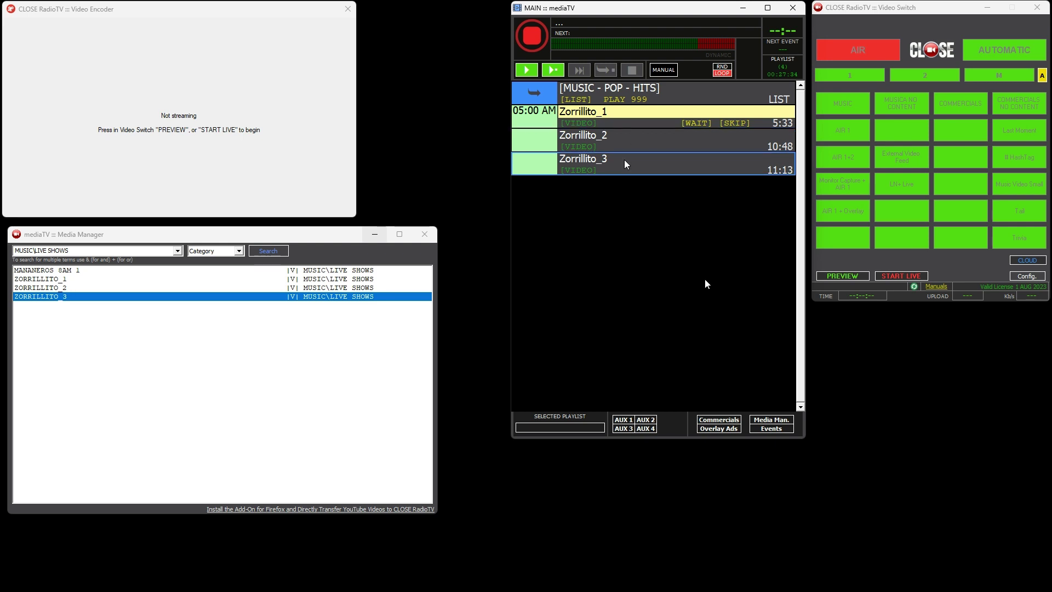
Set Get File Duration on Playback to 1 (YES) for Zorrillito_1, Zorrillito_2 and Zorrillito_3
{"action": "left_click", "coordinate": [617, 116]}
{"action": "right_click", "coordinate": [650, 116]}
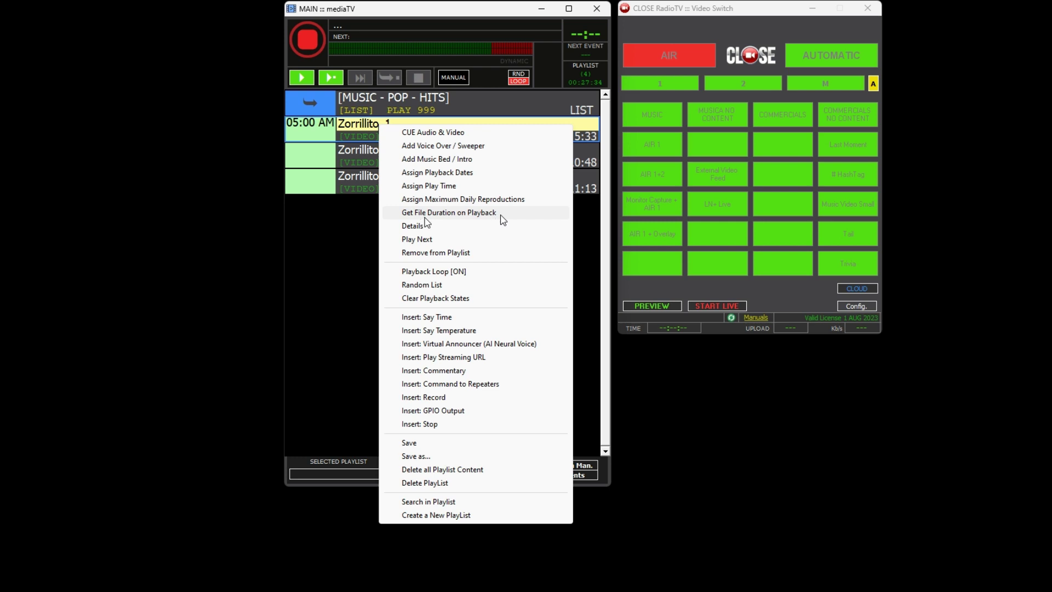
{"action": "left_click", "coordinate": [494, 215]}
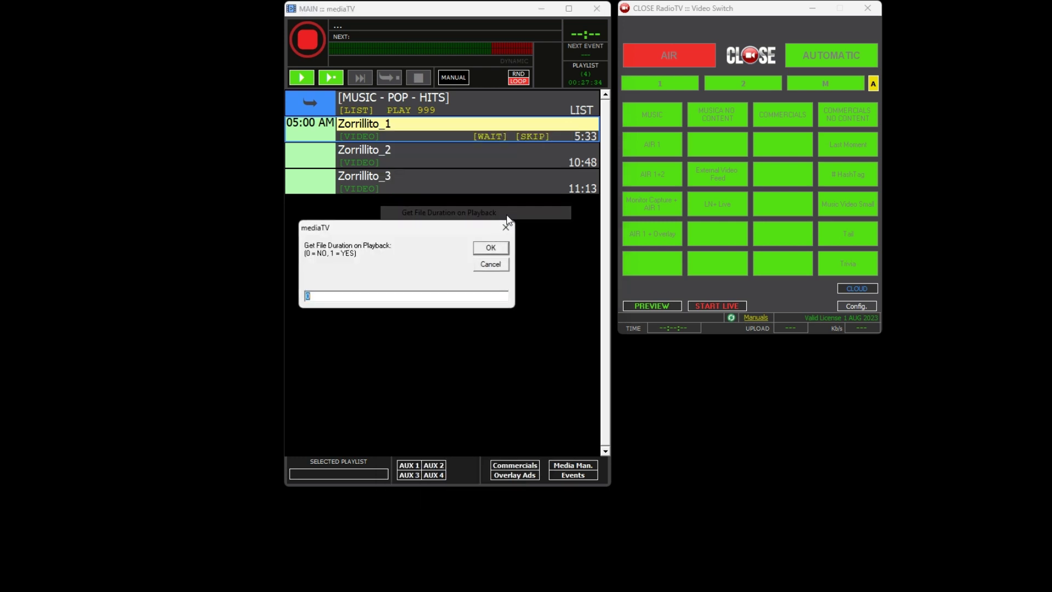
{"action": "left_click", "coordinate": [493, 251]}
{"action": "right_click", "coordinate": [409, 159]}
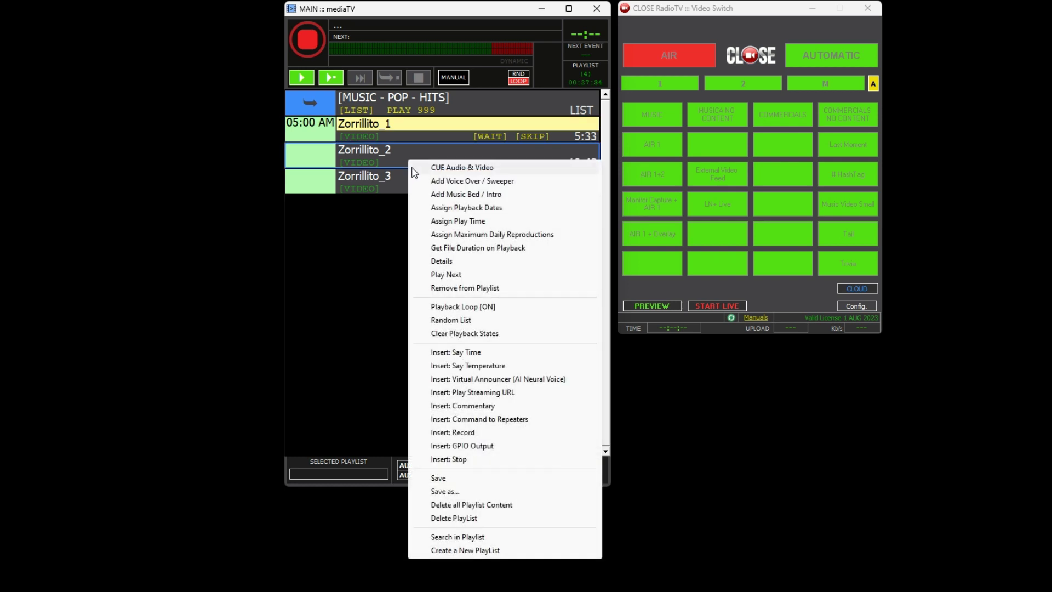
{"action": "left_click", "coordinate": [482, 248]}
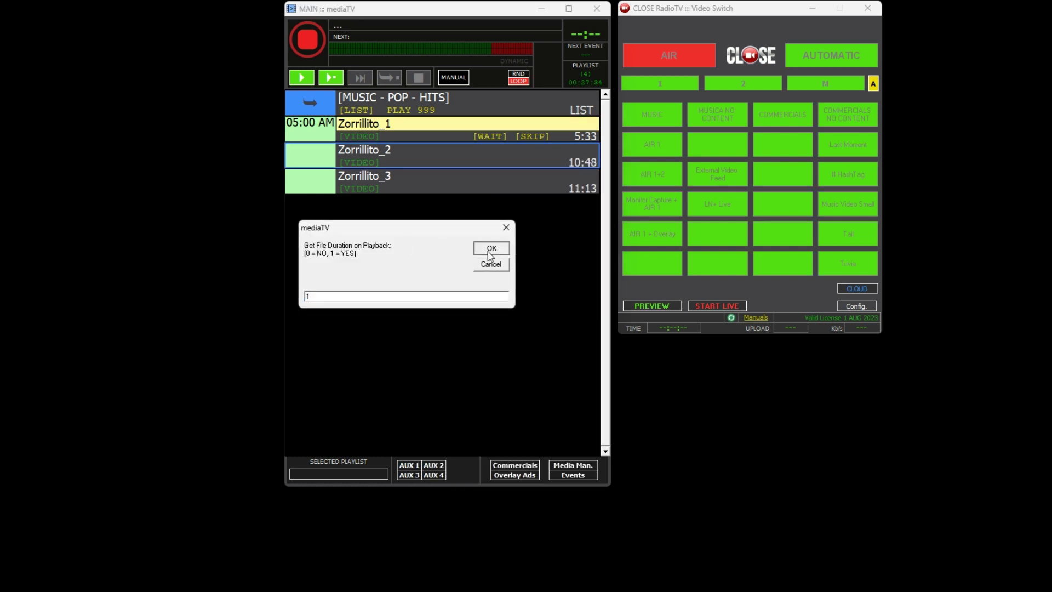
{"action": "left_click", "coordinate": [489, 251]}
{"action": "right_click", "coordinate": [404, 185]}
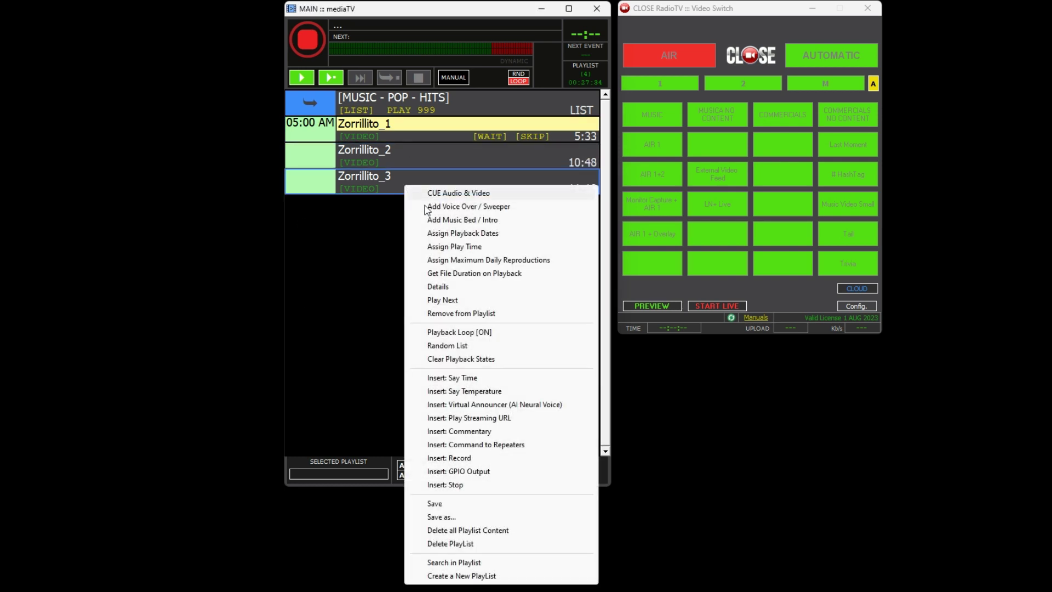
{"action": "left_click", "coordinate": [495, 273]}
{"action": "left_click", "coordinate": [490, 250]}
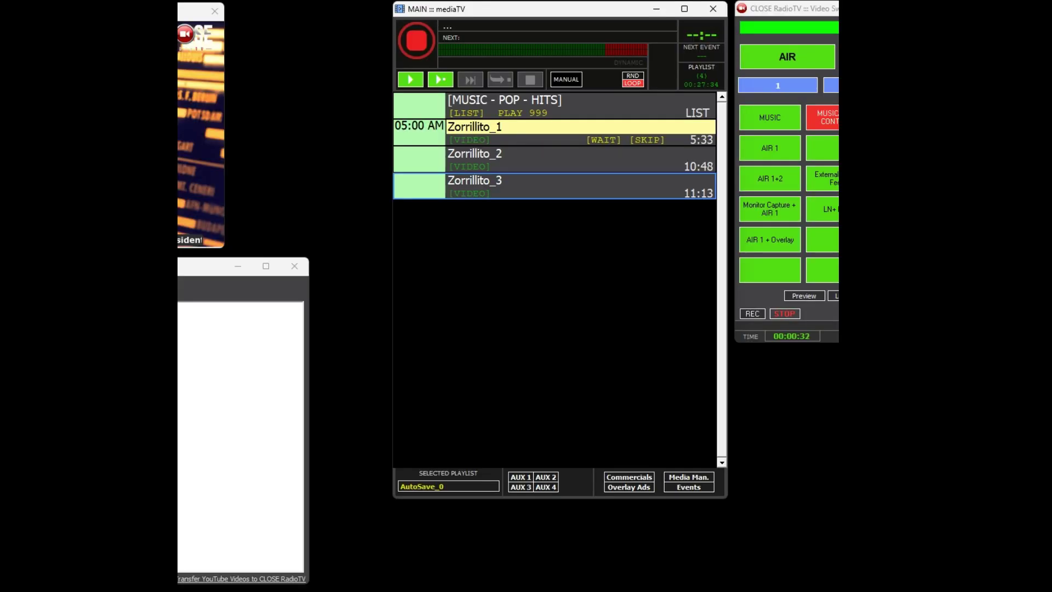
Switch to File Explorer, open the LIVE Shows folder inside Music, and look at the Zorrillito_1, Zorrillito_2 and Zorrillito_3 video files
{"action": "key", "text": "alt+Tab"}
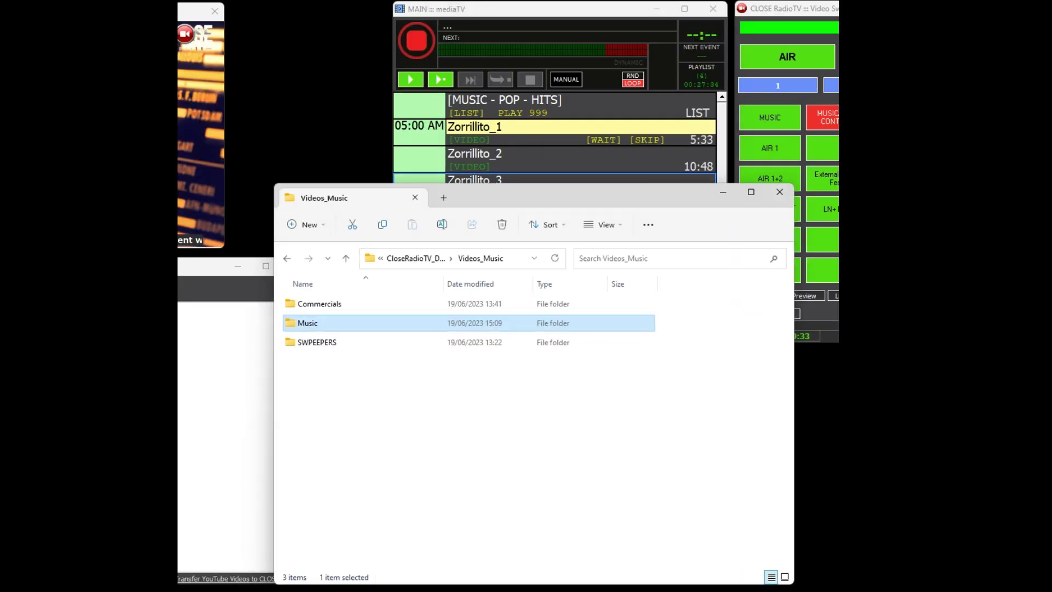
{"action": "double_click", "coordinate": [394, 323]}
{"action": "left_click", "coordinate": [324, 308]}
{"action": "double_click", "coordinate": [324, 308]}
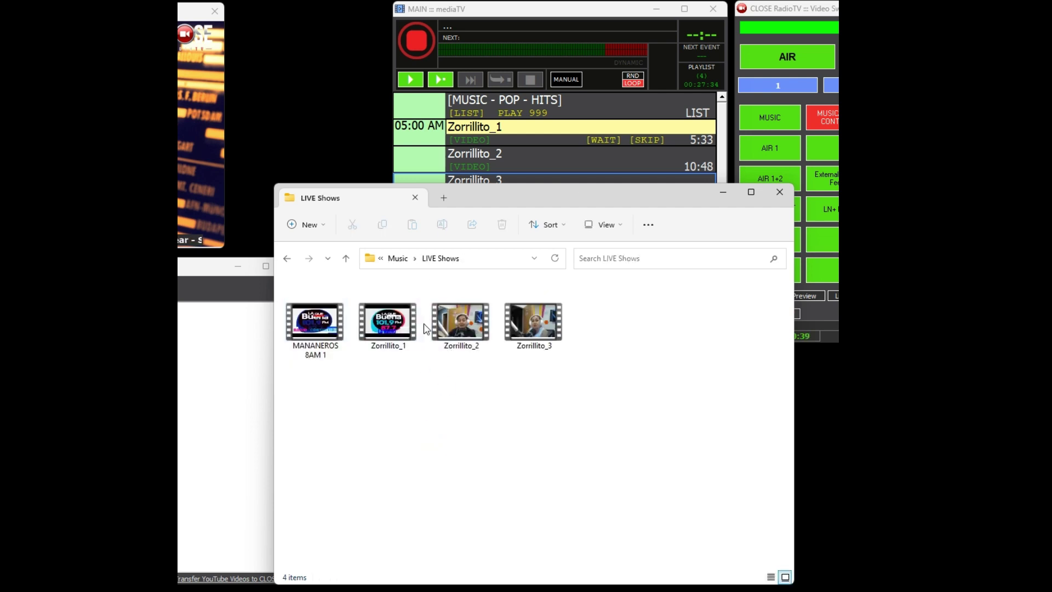
{"action": "left_click", "coordinate": [387, 324]}
{"action": "left_click", "coordinate": [475, 326]}
{"action": "left_click", "coordinate": [545, 326]}
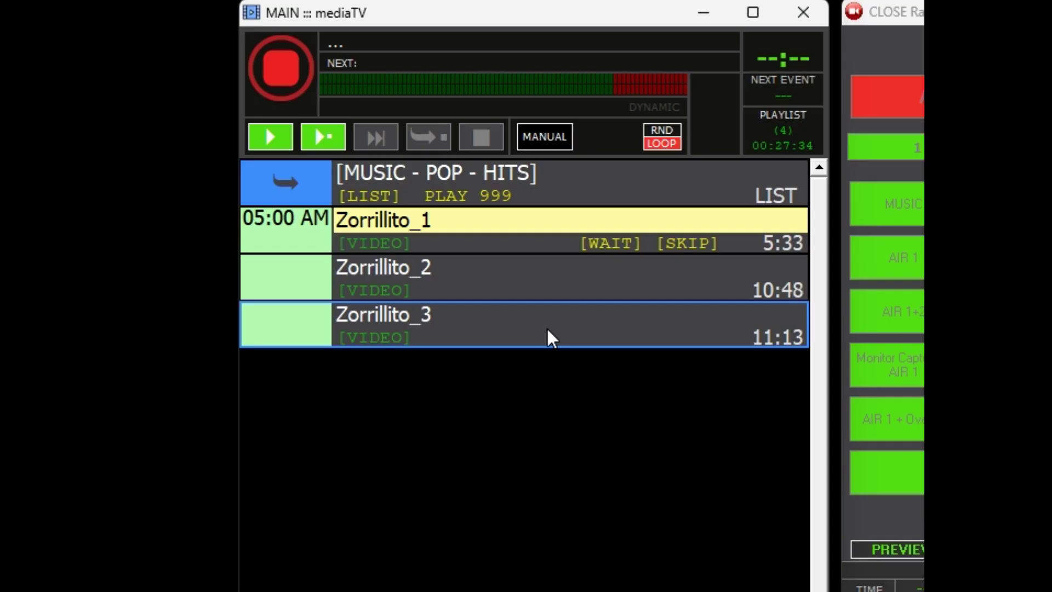
Return to the MAIN playlist, view the details of Zorrillito_3, and close them
{"action": "right_click", "coordinate": [567, 187]}
{"action": "left_click", "coordinate": [594, 515]}
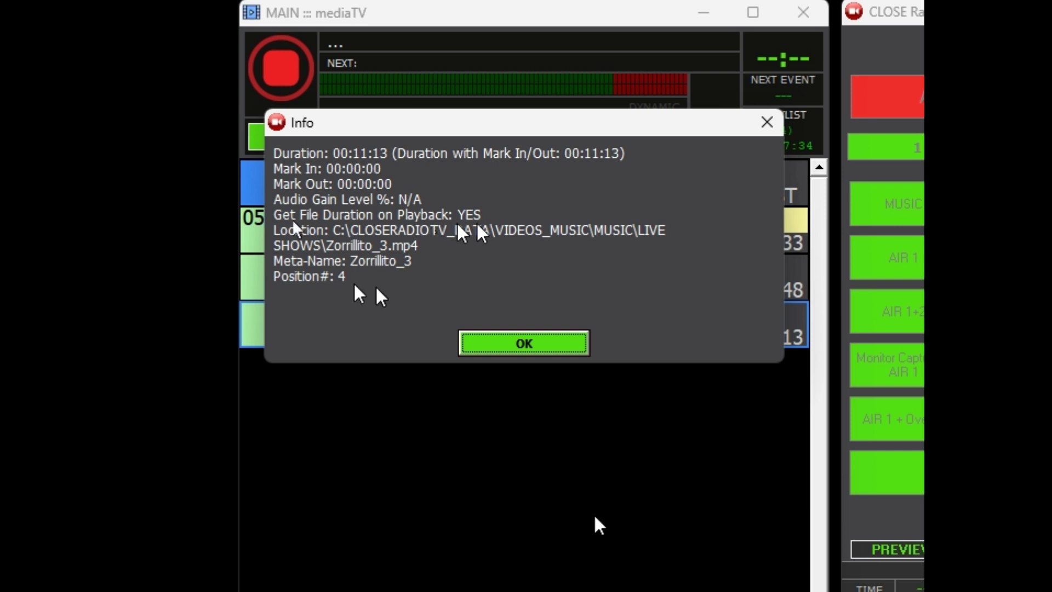
{"action": "left_click", "coordinate": [525, 341]}
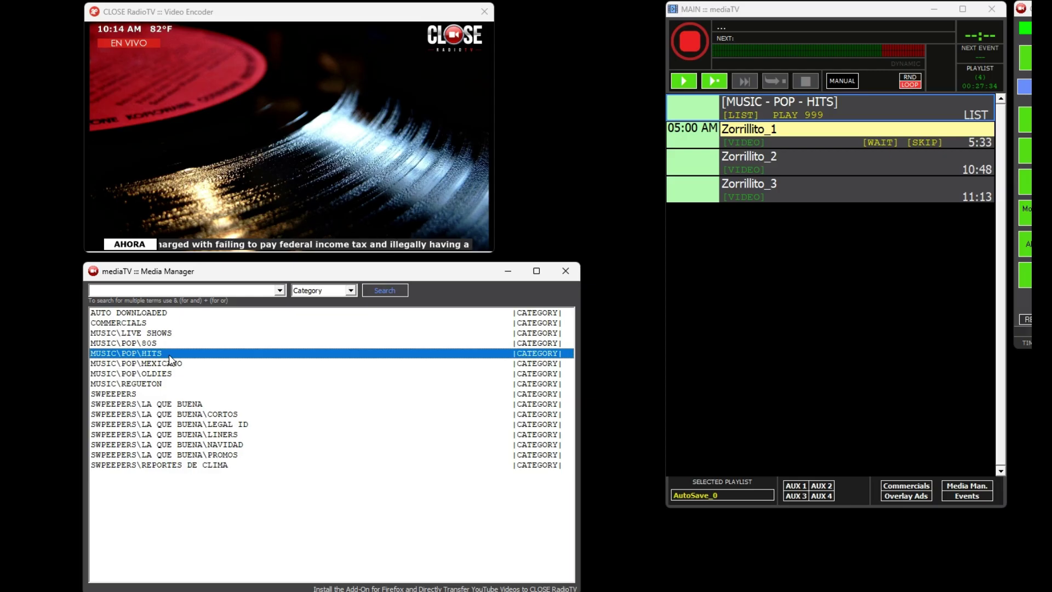
Add the MUSIC\POP\80S category at the end of the MAIN playlist and set its amount of items to play to 999
{"action": "key", "text": "Up"}
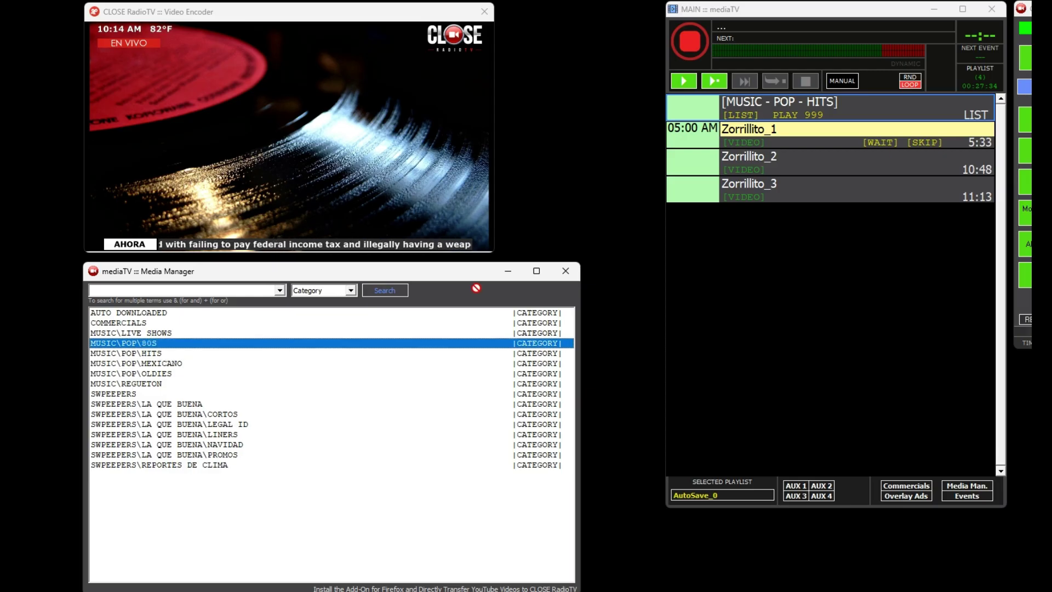
{"action": "left_click_drag", "start_coordinate": [843, 238], "coordinate": [843, 239]}
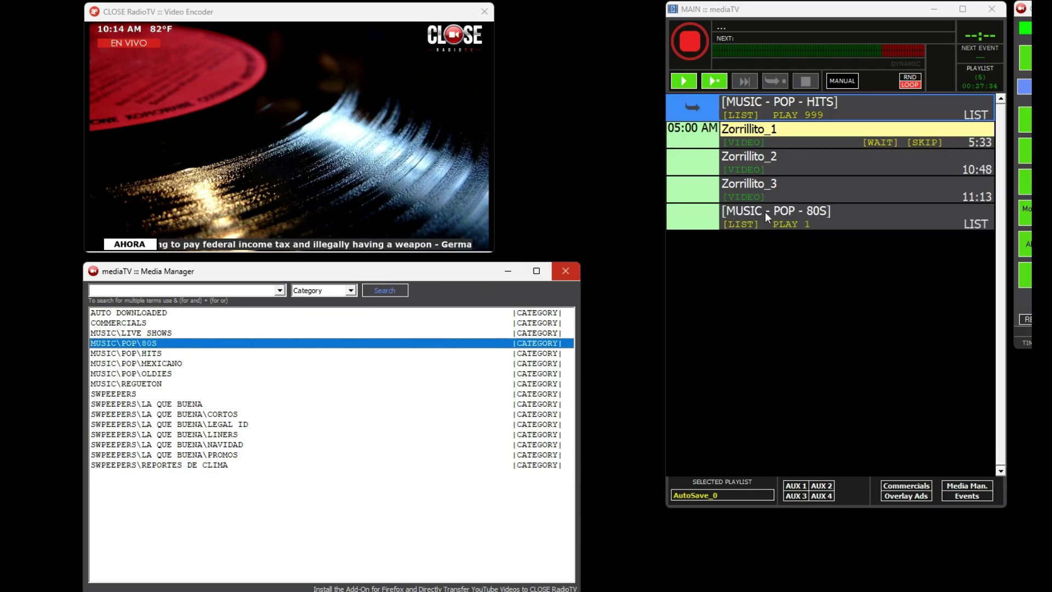
{"action": "left_click", "coordinate": [778, 166]}
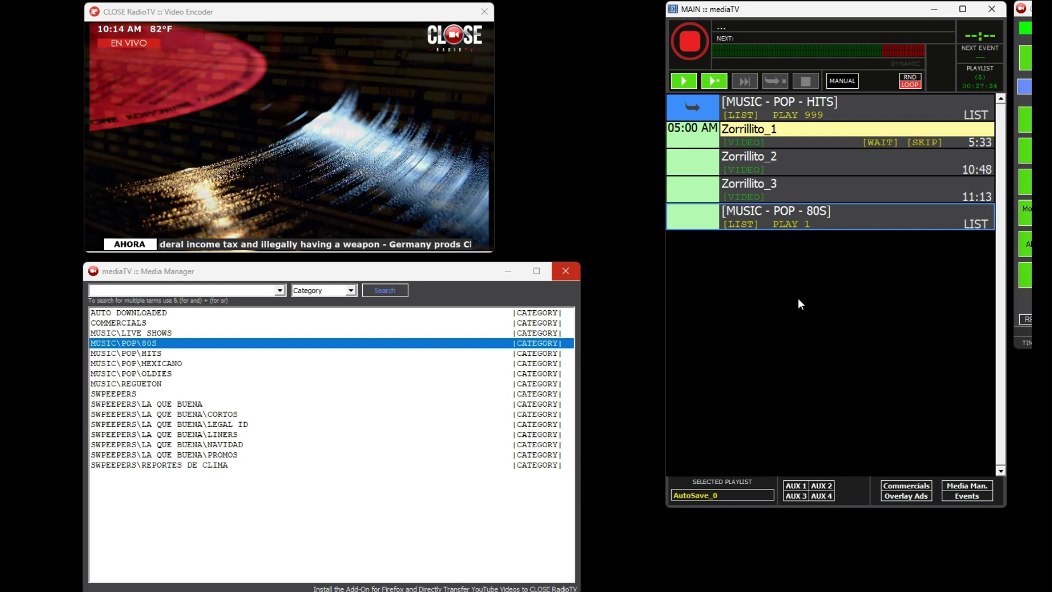
{"action": "right_click", "coordinate": [835, 212]}
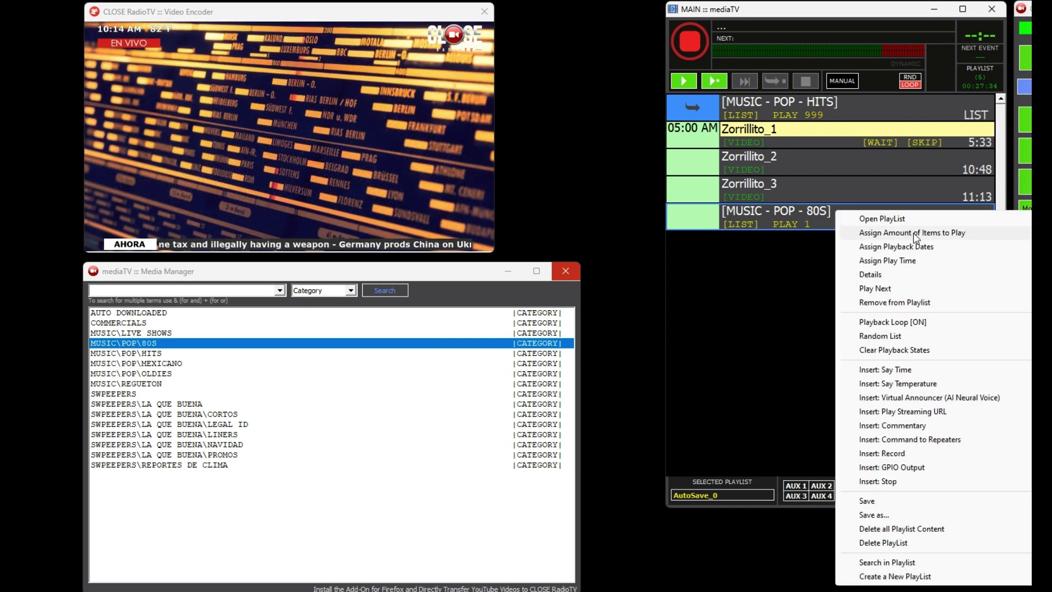
{"action": "left_click", "coordinate": [916, 233]}
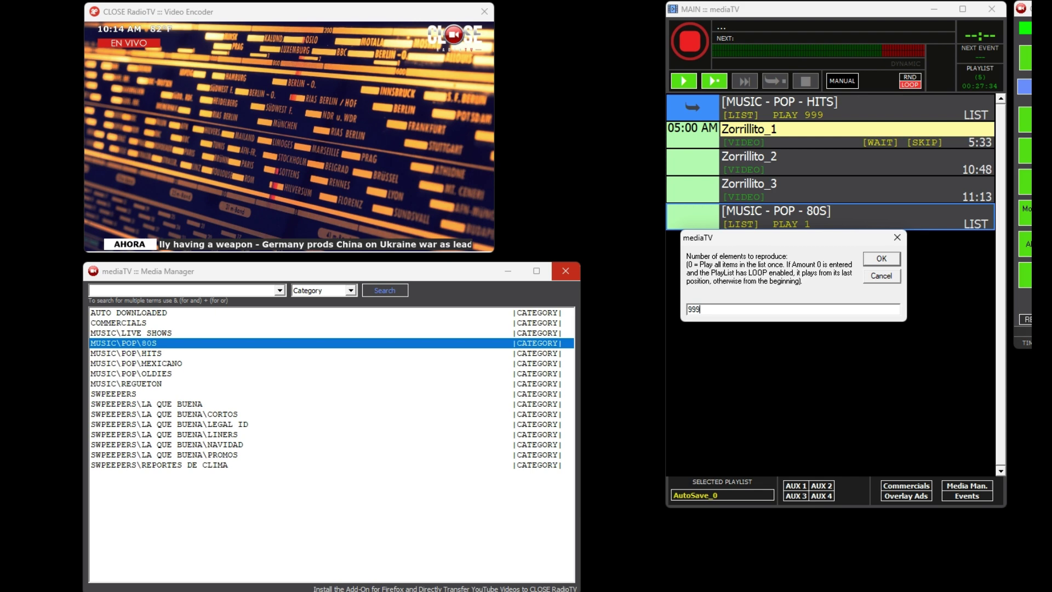
{"action": "left_click", "coordinate": [881, 258]}
Add the SWPEEPERS\REPORTES DE CLIMA category at the end of the MAIN playlist and assign it a play time of 10:00:00
{"action": "left_click", "coordinate": [121, 465]}
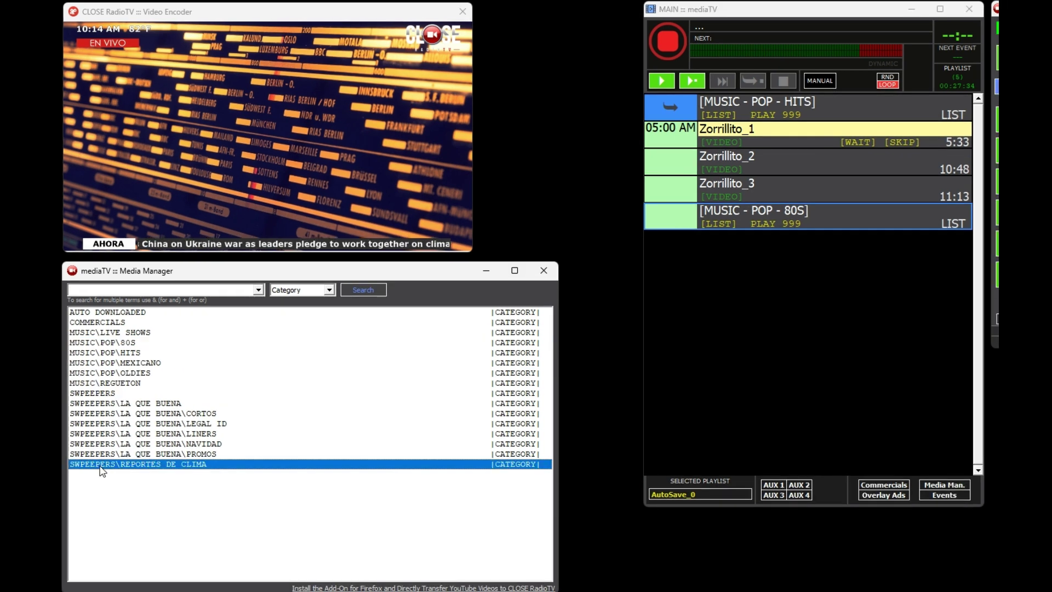
{"action": "left_click_drag", "start_coordinate": [101, 471], "coordinate": [778, 267]}
{"action": "right_click", "coordinate": [815, 249]}
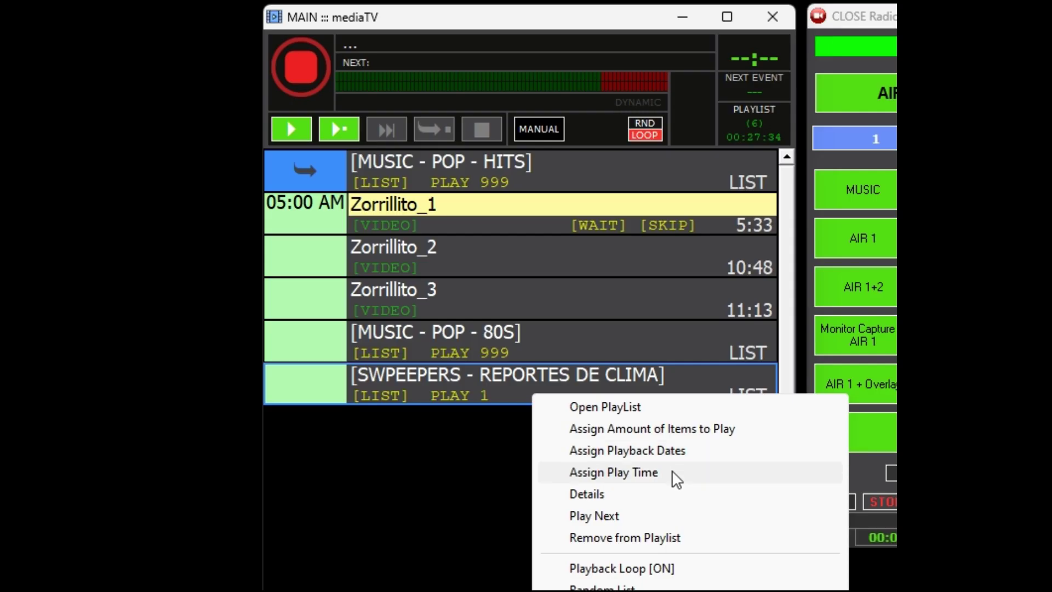
{"action": "left_click", "coordinate": [675, 474]}
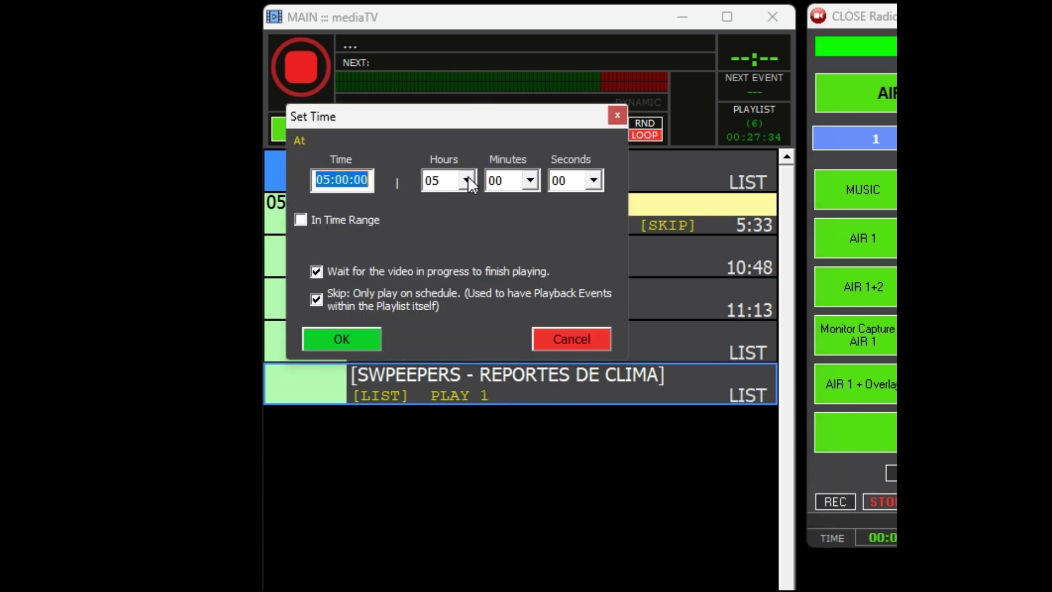
{"action": "left_click", "coordinate": [467, 181]}
{"action": "left_click", "coordinate": [448, 281]}
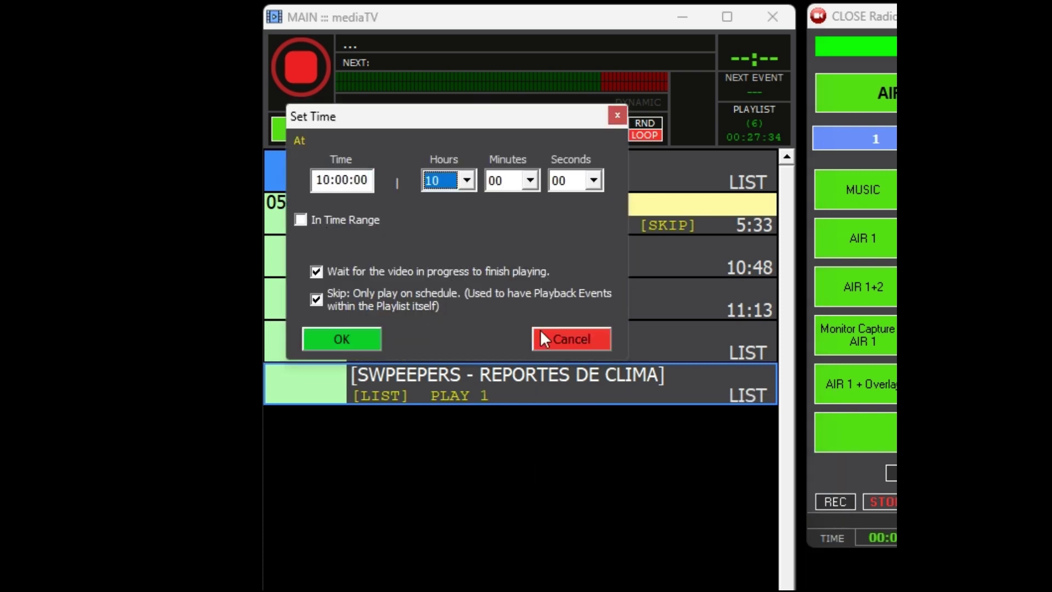
{"action": "left_click", "coordinate": [342, 339]}
Add the MUSIC\POP\OLDIES category at the end of the MAIN playlist and set its amount of items to play to 999
{"action": "left_click", "coordinate": [178, 365]}
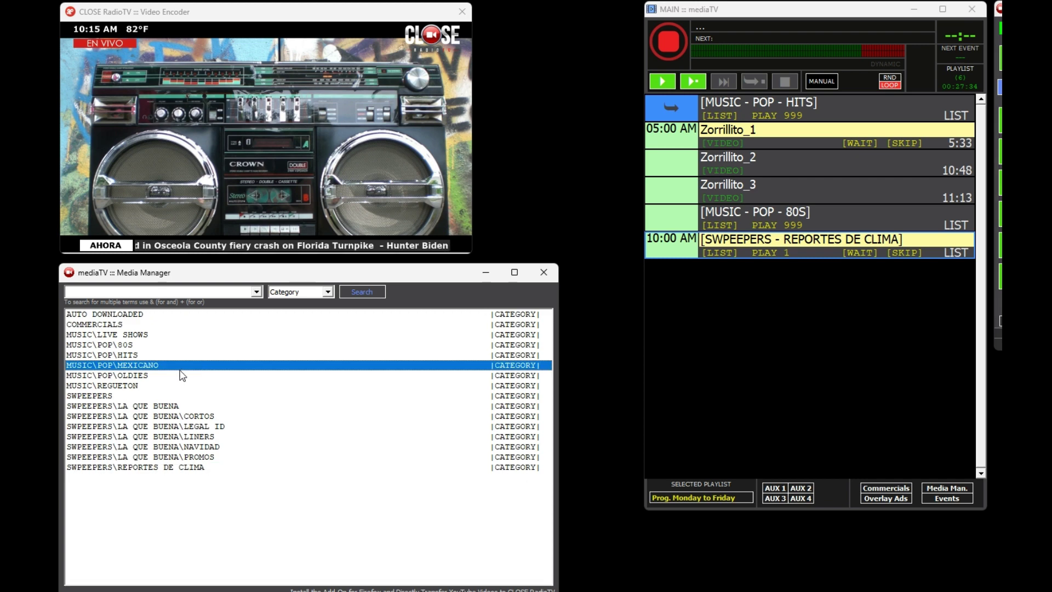
{"action": "left_click_drag", "start_coordinate": [138, 376], "coordinate": [800, 333]}
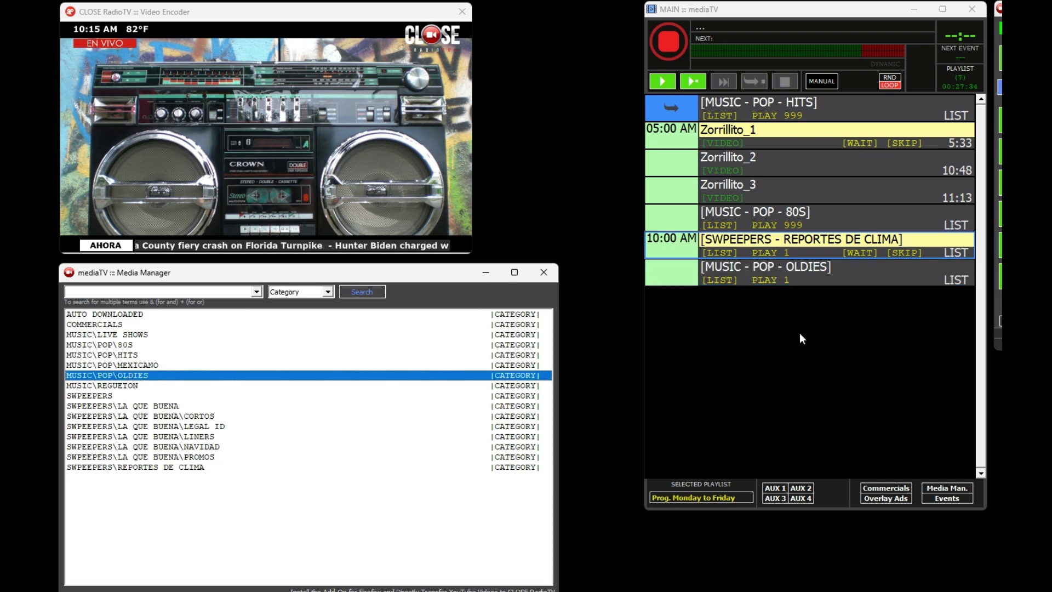
{"action": "left_click", "coordinate": [815, 271]}
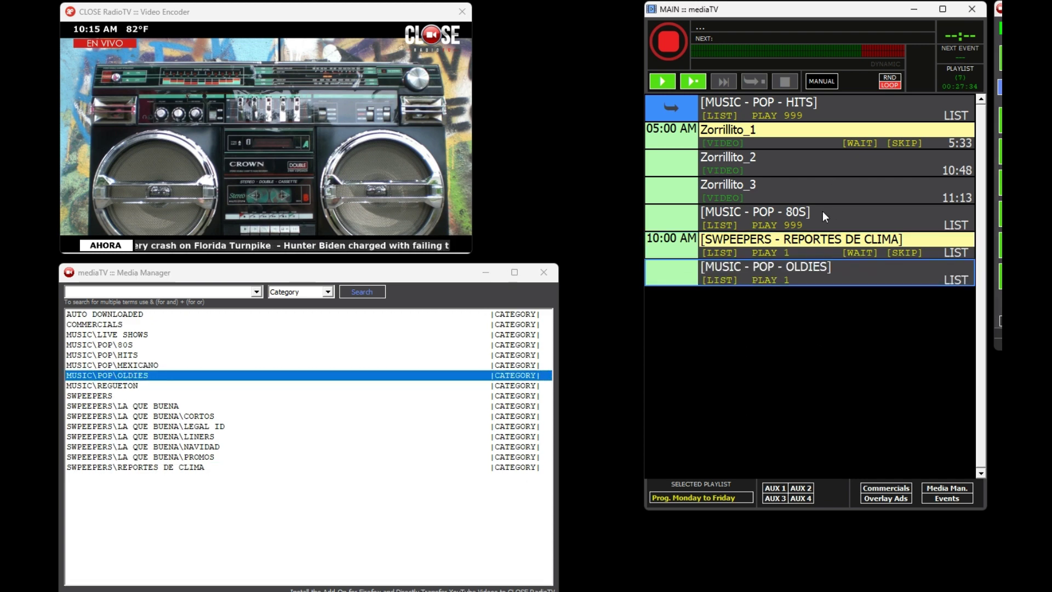
{"action": "right_click", "coordinate": [804, 265]}
{"action": "left_click", "coordinate": [855, 286]}
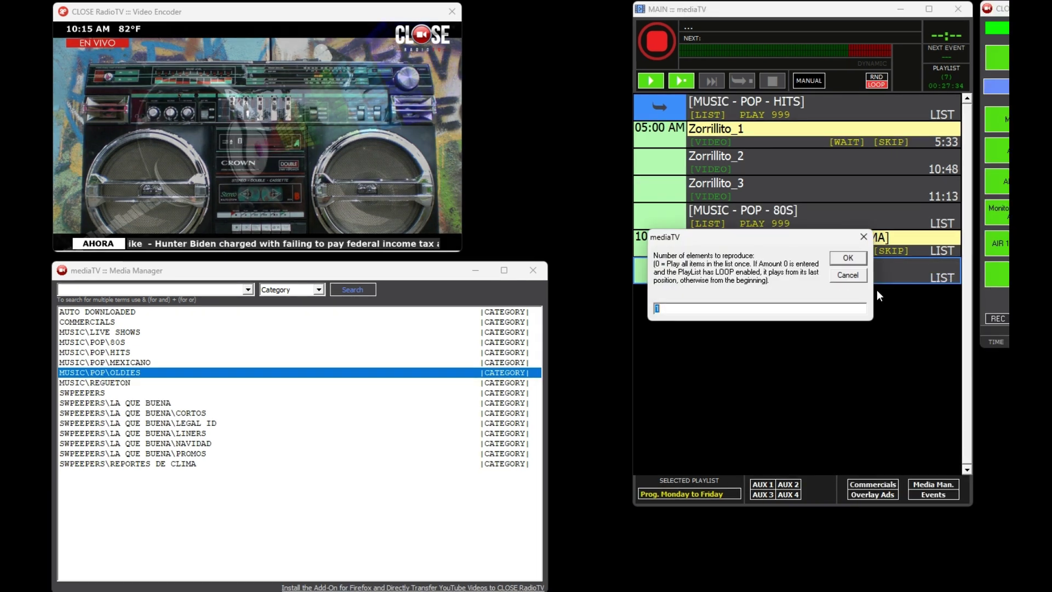
{"action": "key", "text": "Escape"}
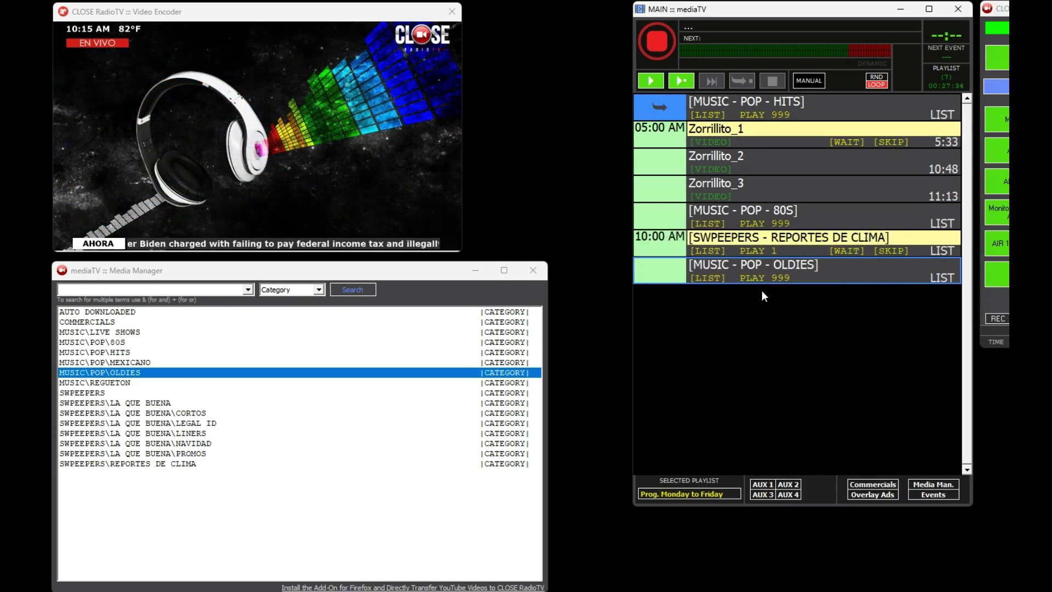
Save the MAIN playlist under the name "Prog. Monday to Friday"
{"action": "right_click", "coordinate": [764, 314]}
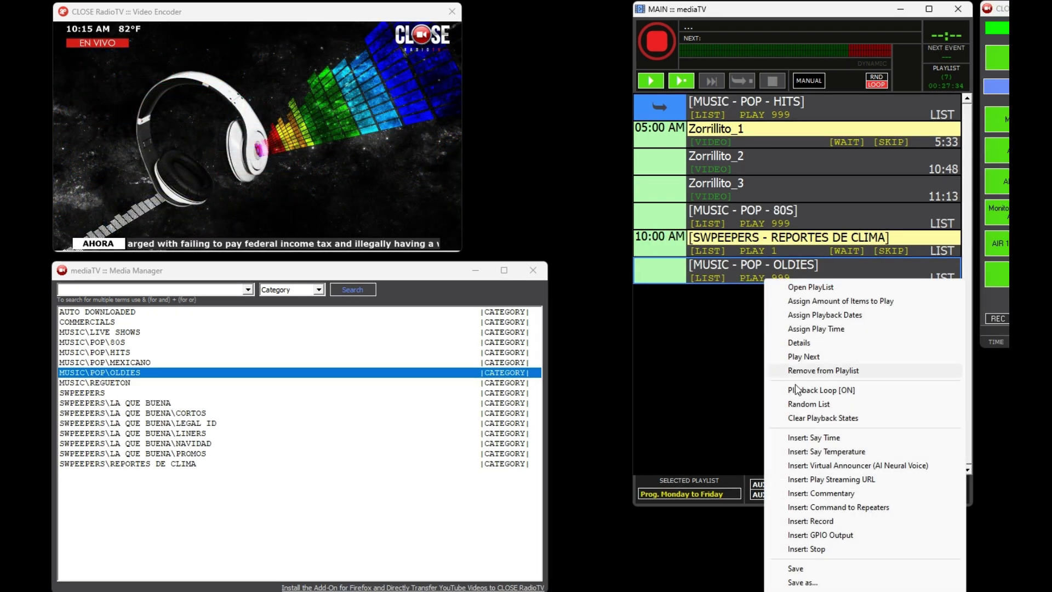
{"action": "left_click", "coordinate": [810, 569]}
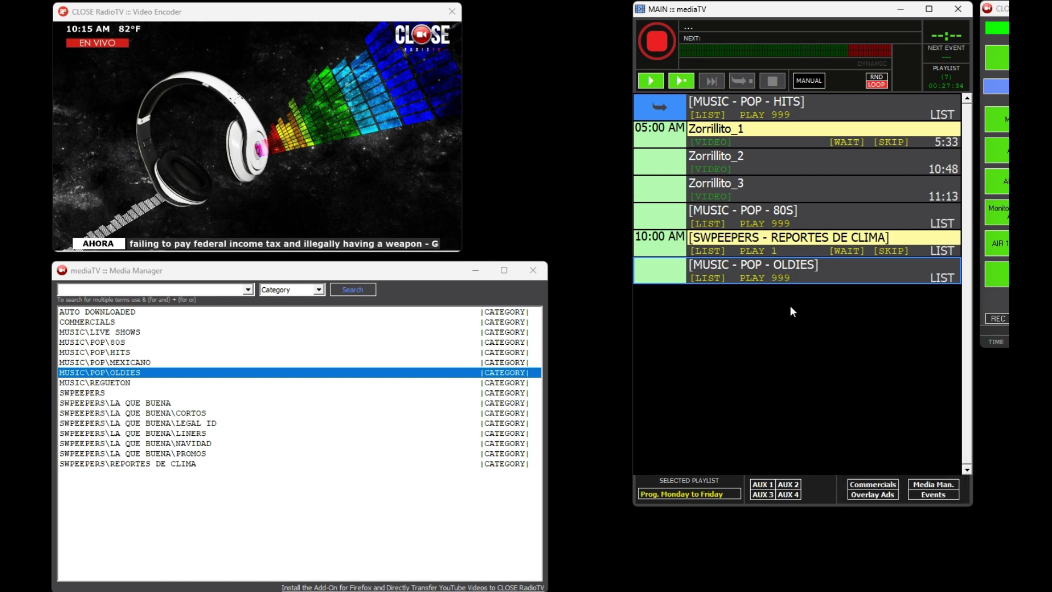
{"action": "left_click_drag", "start_coordinate": [411, 267], "coordinate": [372, 285]}
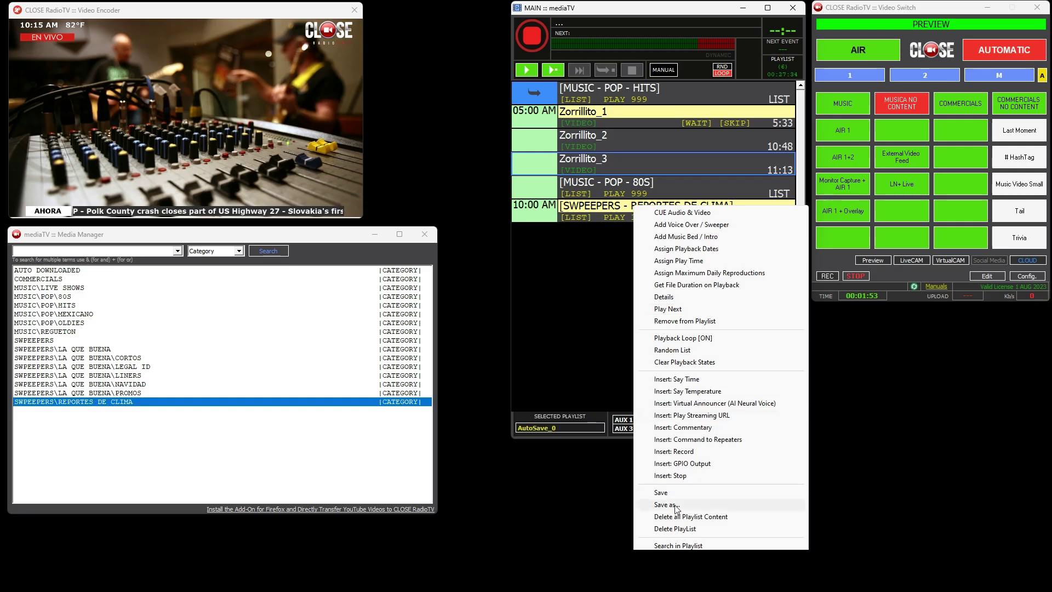
{"action": "left_click", "coordinate": [712, 505]}
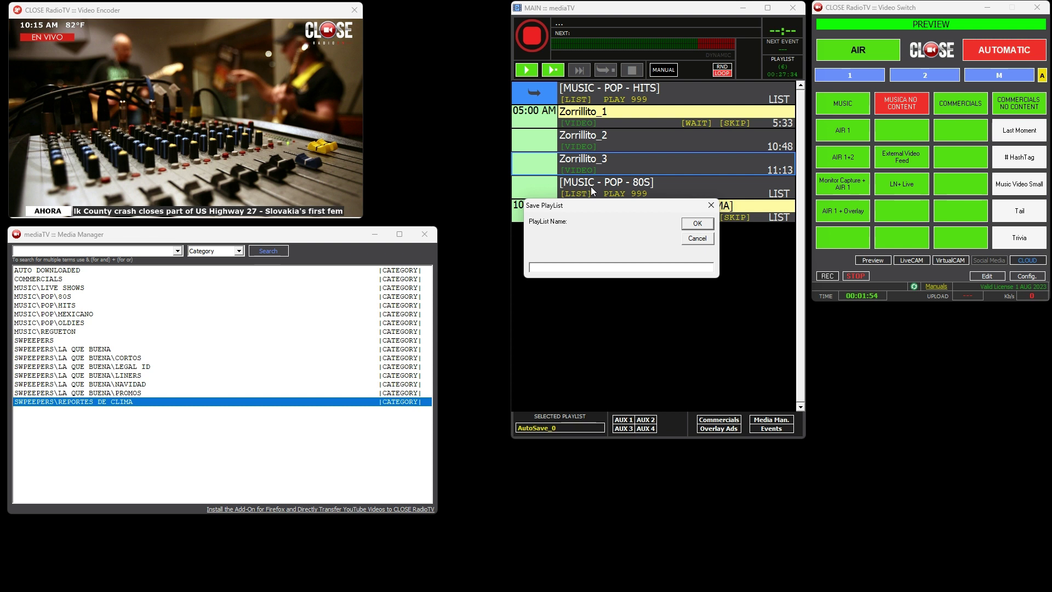
{"action": "type", "text": "Prog. Monday to Friday"}
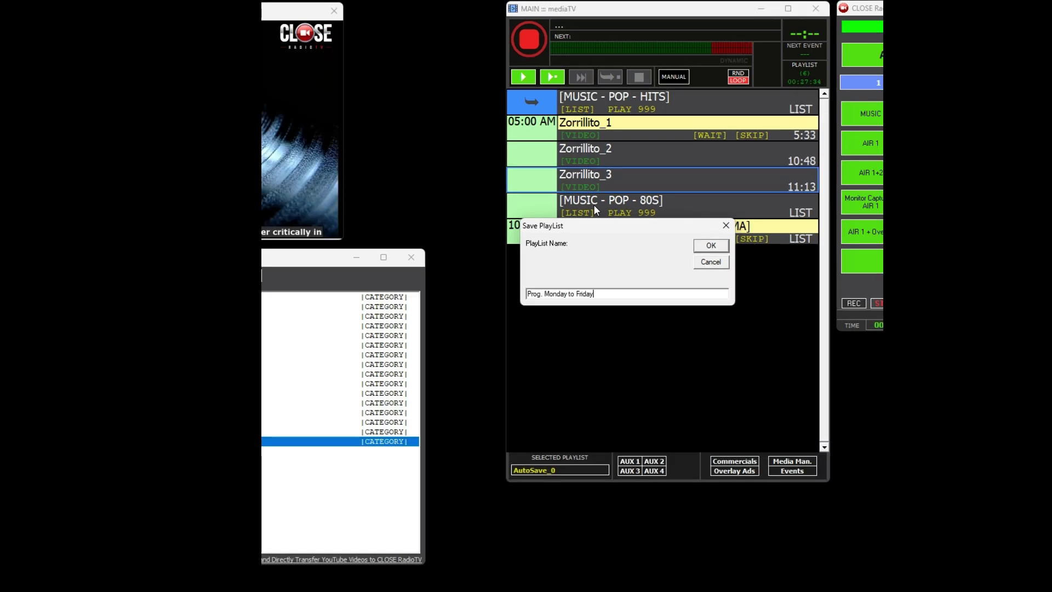
{"action": "key", "text": "Return"}
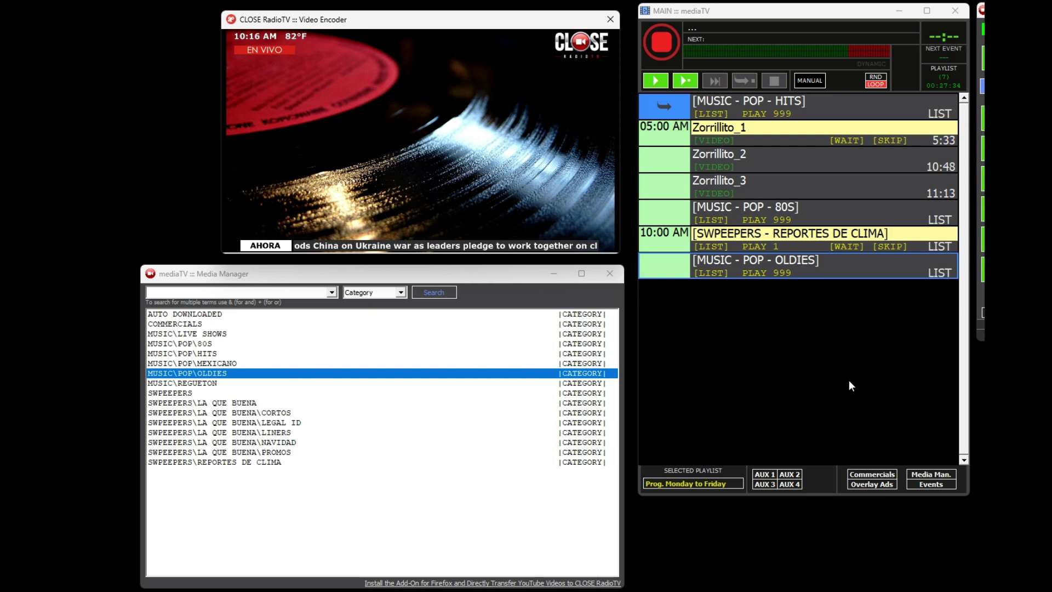
Open the MUSIC - POP - HITS list from the MAIN playlist to view its contents, and close it again
{"action": "left_click", "coordinate": [779, 108]}
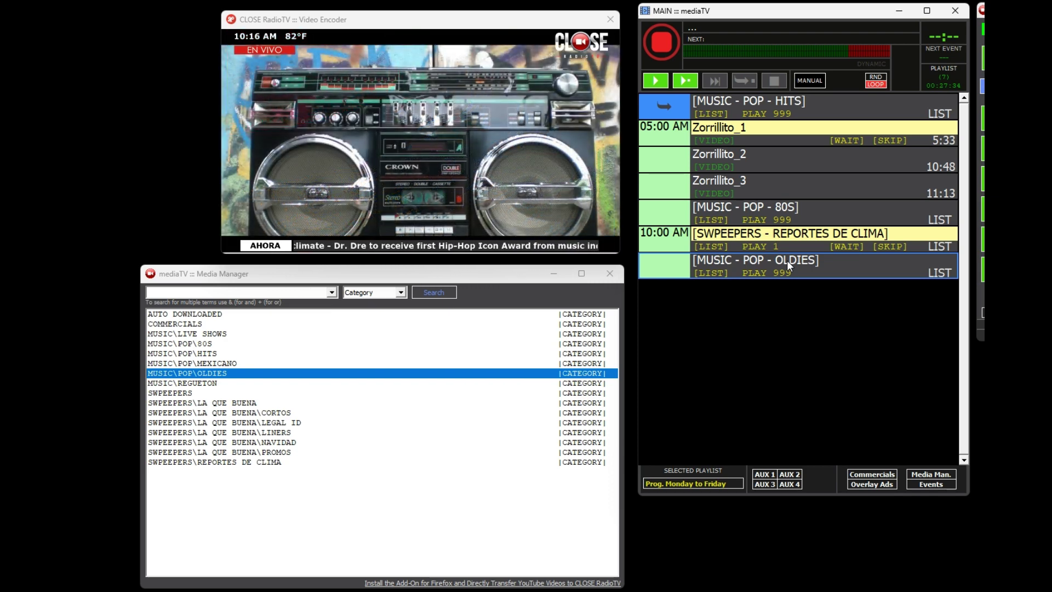
{"action": "left_click", "coordinate": [789, 103]}
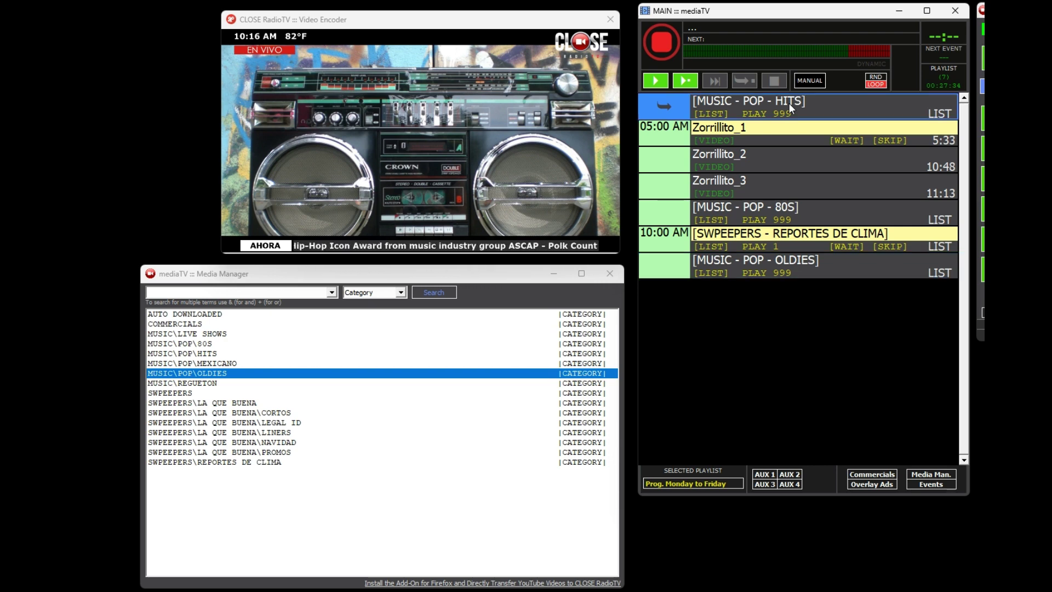
{"action": "right_click", "coordinate": [789, 103]}
{"action": "left_click", "coordinate": [811, 107]}
{"action": "left_click_drag", "start_coordinate": [548, 236], "coordinate": [603, 161]}
{"action": "left_click", "coordinate": [700, 157]}
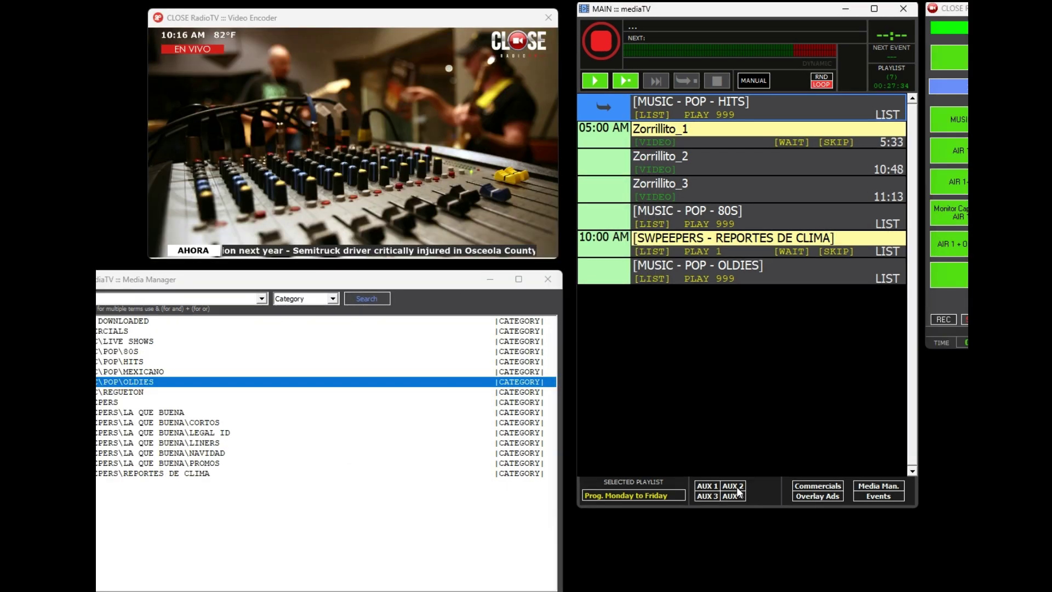
Open the AUX 2 player and arrange its window above the Media Manager so both are accessible
{"action": "left_click", "coordinate": [790, 474]}
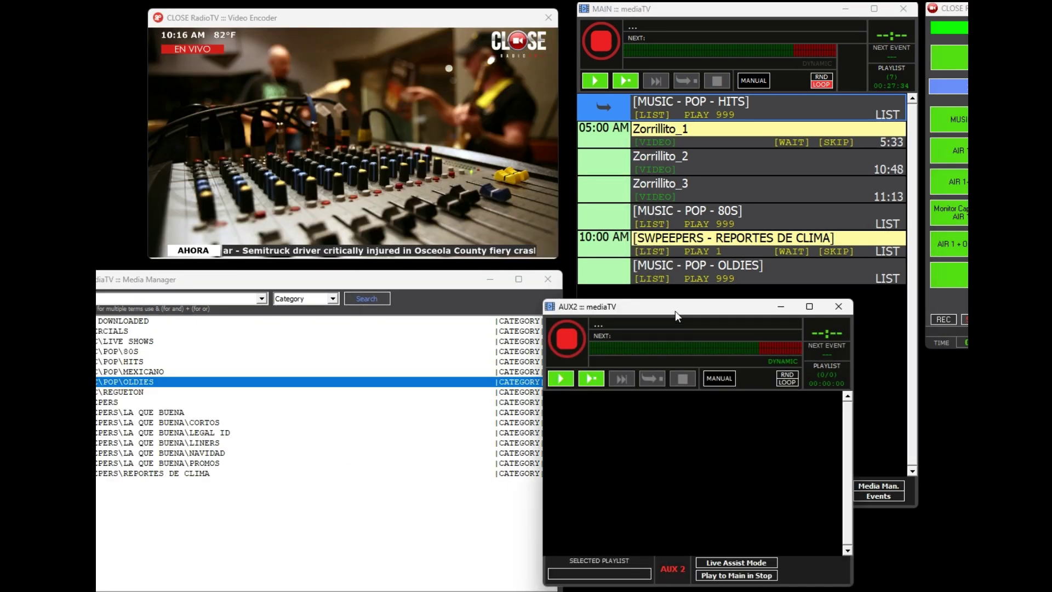
{"action": "left_click_drag", "start_coordinate": [675, 311], "coordinate": [422, 28]}
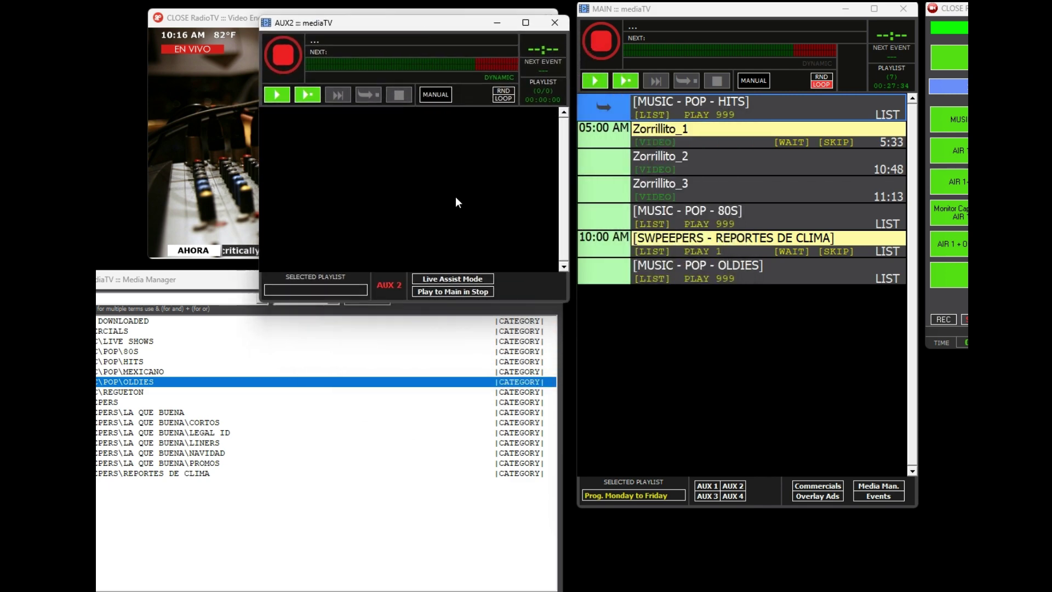
{"action": "left_click", "coordinate": [188, 279]}
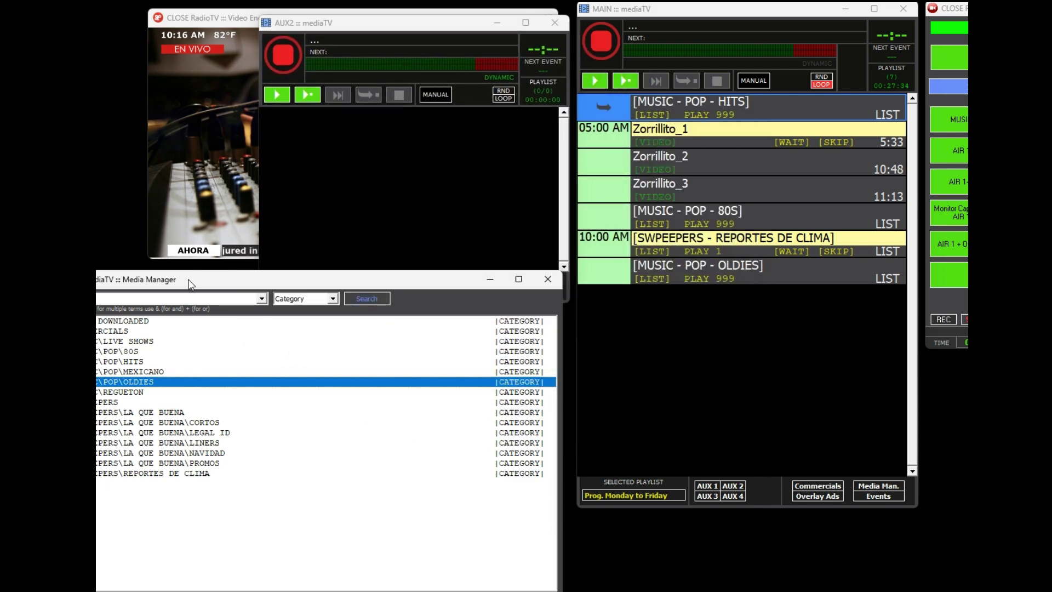
{"action": "left_click_drag", "start_coordinate": [357, 288], "coordinate": [371, 331]}
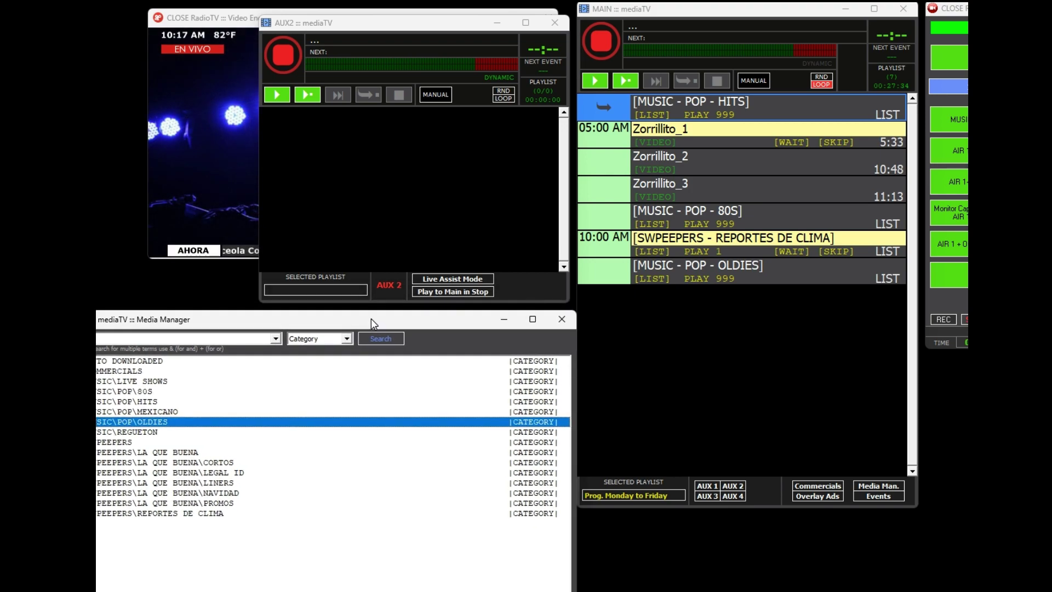
Add the MUSIC\POP\HITS and SWPEEPERS\LA QUE BUENA categories to the empty AUX 2 playlist
{"action": "left_click", "coordinate": [107, 411]}
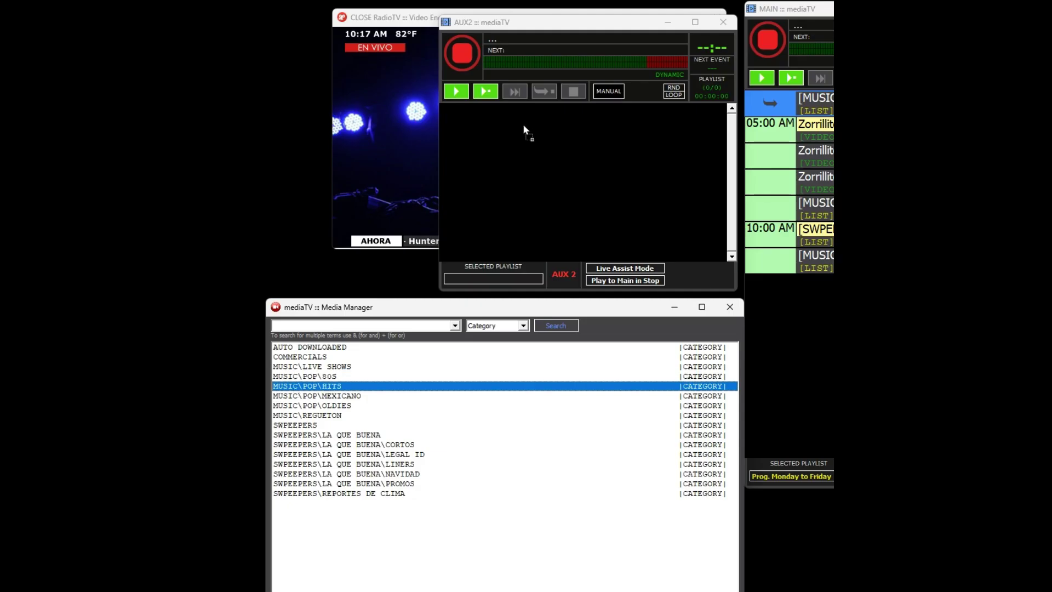
{"action": "left_click_drag", "start_coordinate": [524, 126], "coordinate": [526, 127]}
{"action": "left_click", "coordinate": [280, 425]}
{"action": "left_click_drag", "start_coordinate": [281, 435], "coordinate": [582, 147]}
Add the MUSIC\POP\MEXICANO category at the end of the AUX 2 playlist and set its amount of items to play to 2
{"action": "left_click", "coordinate": [322, 396]}
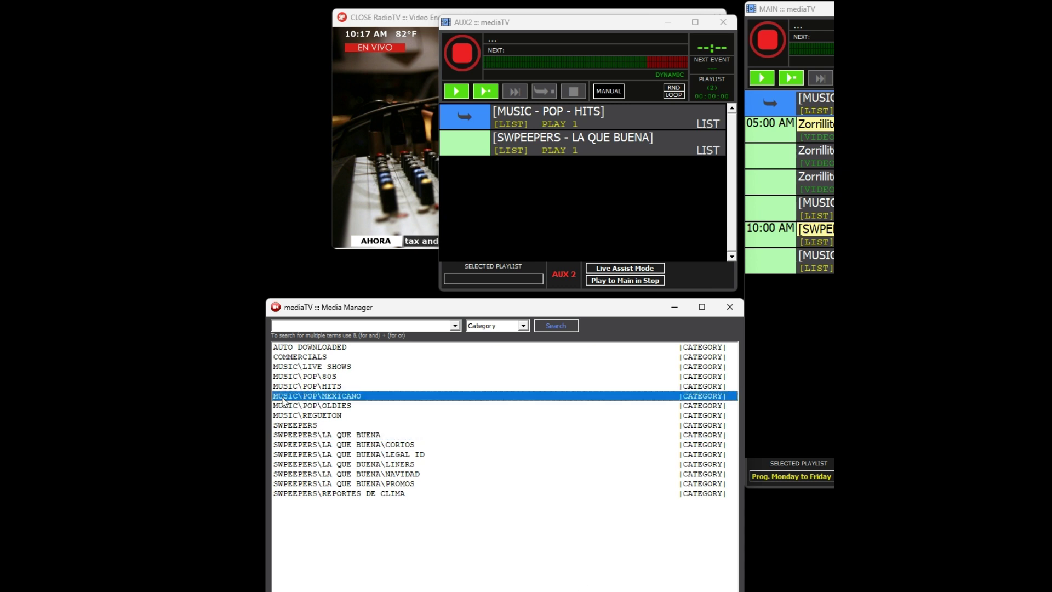
{"action": "left_click_drag", "start_coordinate": [580, 198], "coordinate": [548, 170]}
{"action": "right_click", "coordinate": [548, 170]}
{"action": "left_click", "coordinate": [569, 198]}
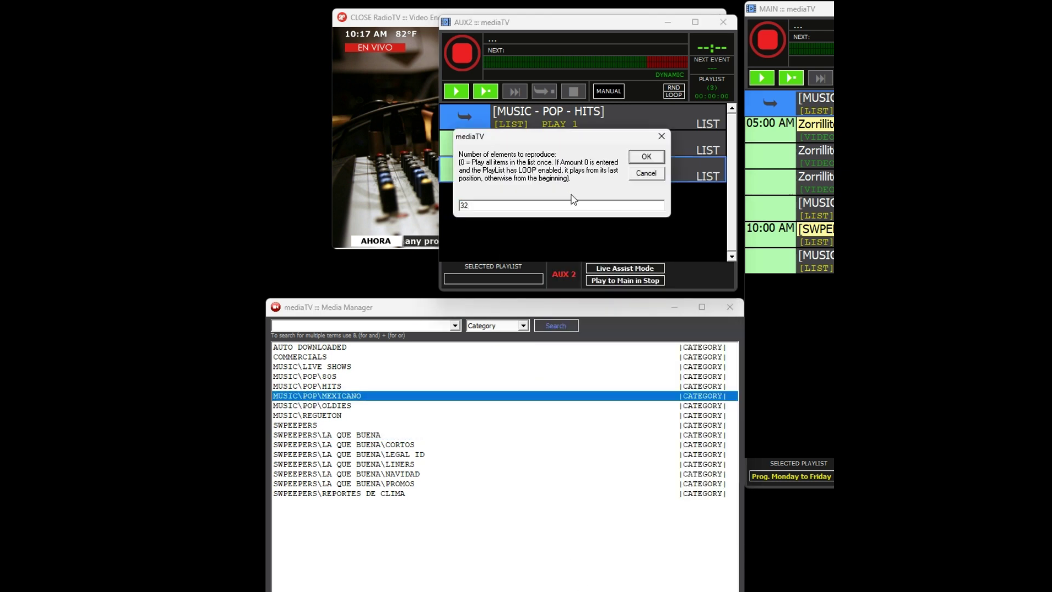
{"action": "left_click", "coordinate": [646, 157]}
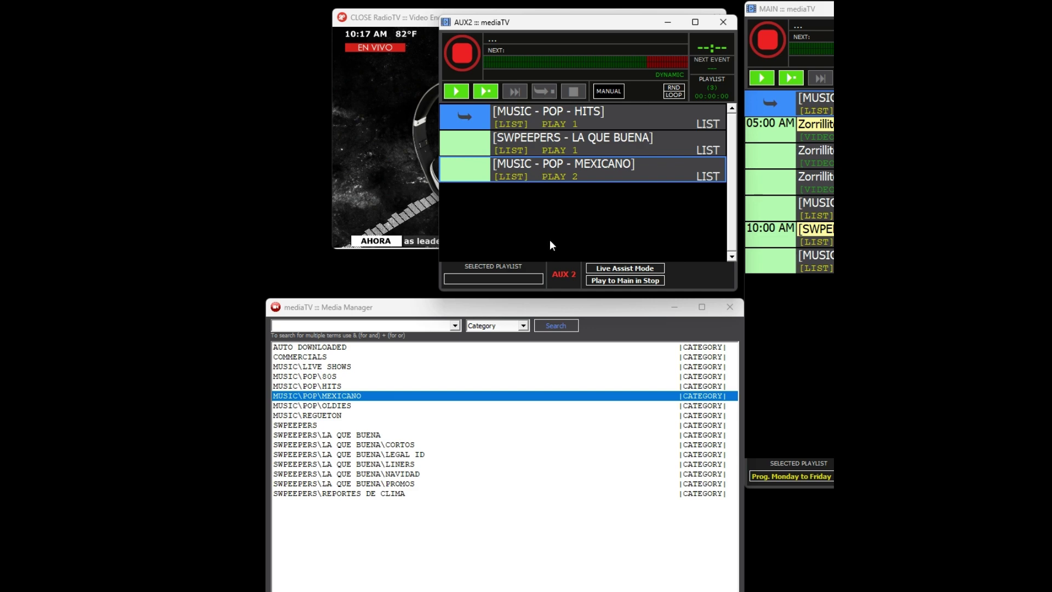
Add the SWPEEPERS\LA QUE BUENA\PROMOS, MUSIC\POP\80S and SWPEEPERS categories, in that order, at the end of the AUX 2 playlist
{"action": "left_click", "coordinate": [355, 377]}
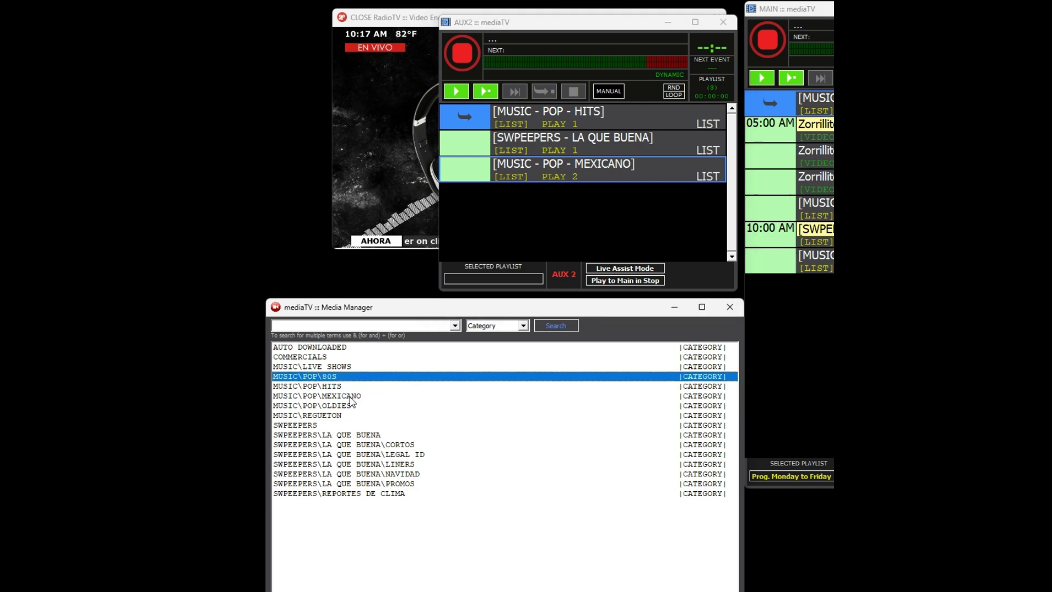
{"action": "left_click", "coordinate": [378, 435]}
{"action": "left_click", "coordinate": [408, 474]}
{"action": "left_click_drag", "start_coordinate": [342, 483], "coordinate": [586, 209]}
{"action": "left_click", "coordinate": [317, 378]}
{"action": "left_click_drag", "start_coordinate": [245, 422], "coordinate": [543, 248]}
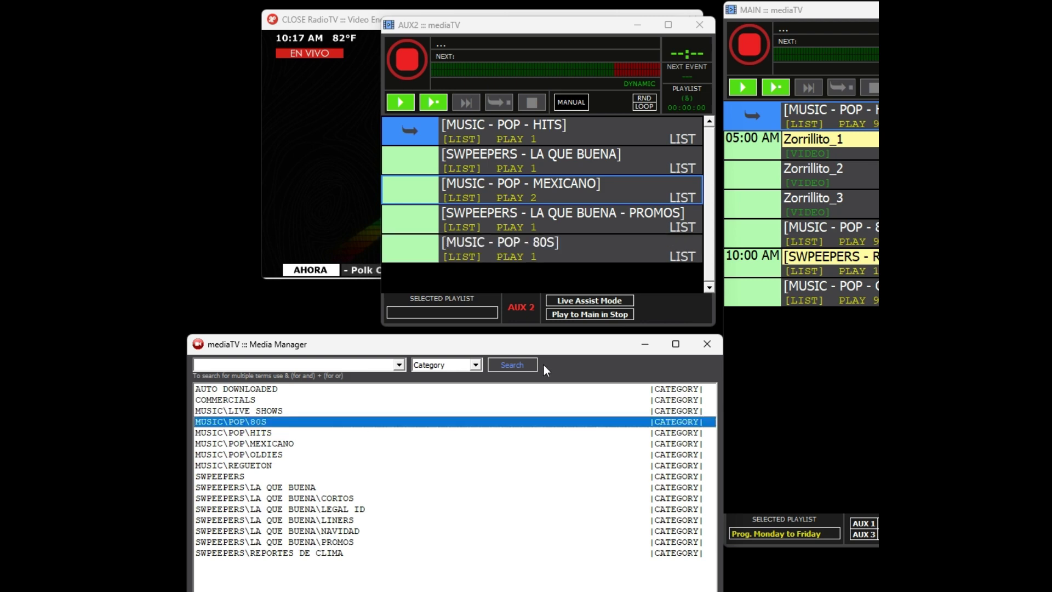
{"action": "left_click", "coordinate": [238, 477]}
{"action": "left_click_drag", "start_coordinate": [569, 288], "coordinate": [570, 289]}
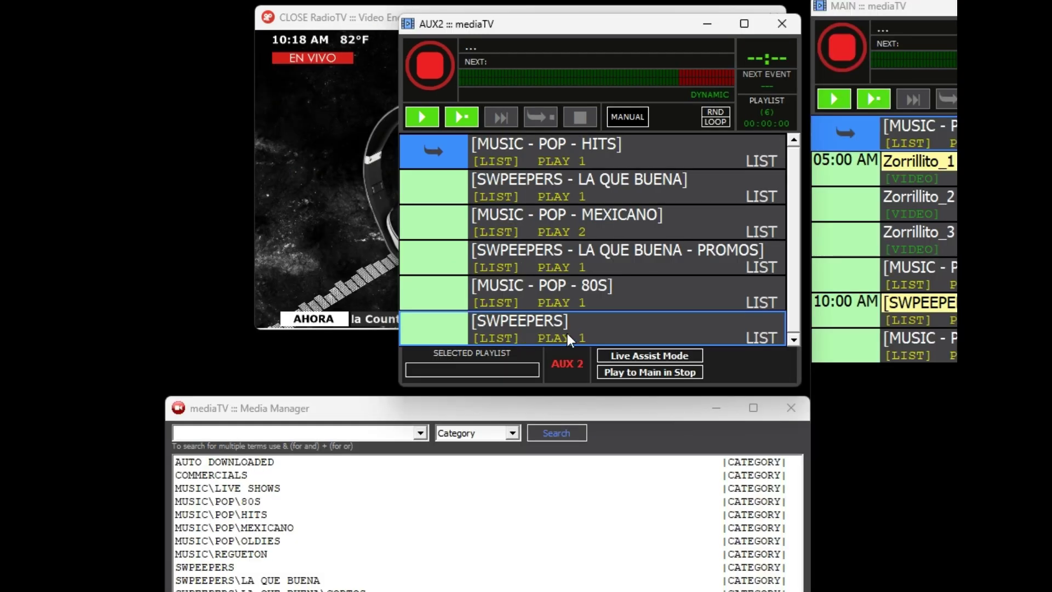
Open the SWPEEPERS list from the AUX 2 playlist, look through its items to the end, and close it
{"action": "right_click", "coordinate": [551, 280]}
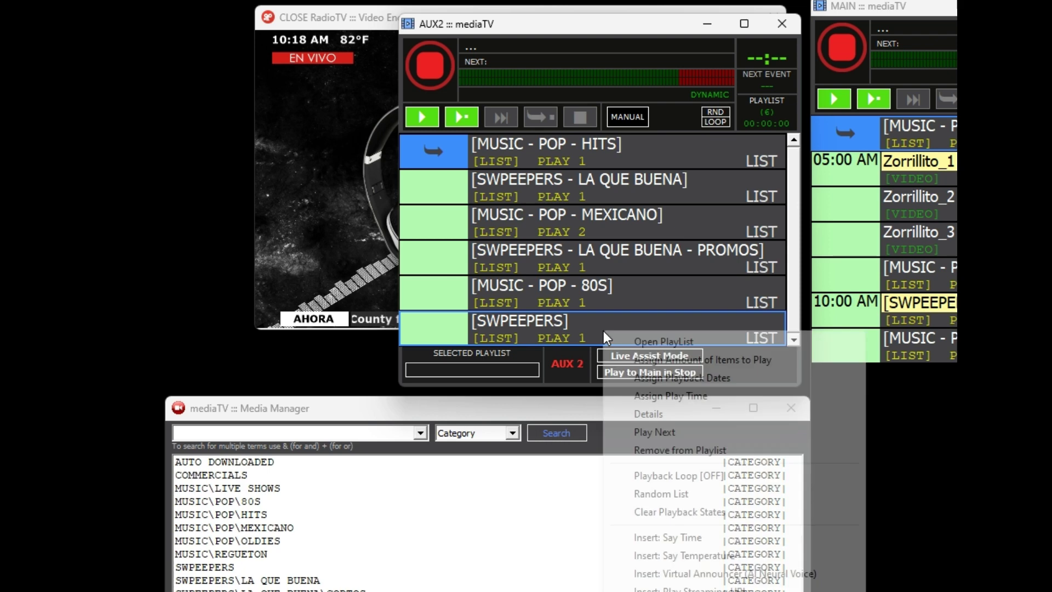
{"action": "left_click", "coordinate": [675, 343]}
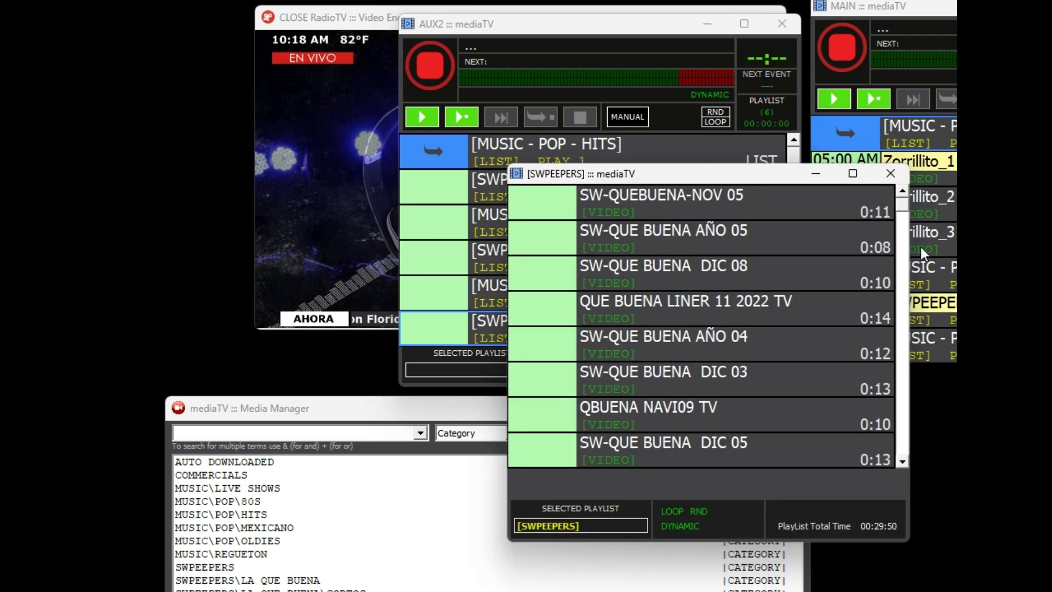
{"action": "left_click_drag", "start_coordinate": [903, 205], "coordinate": [900, 456]}
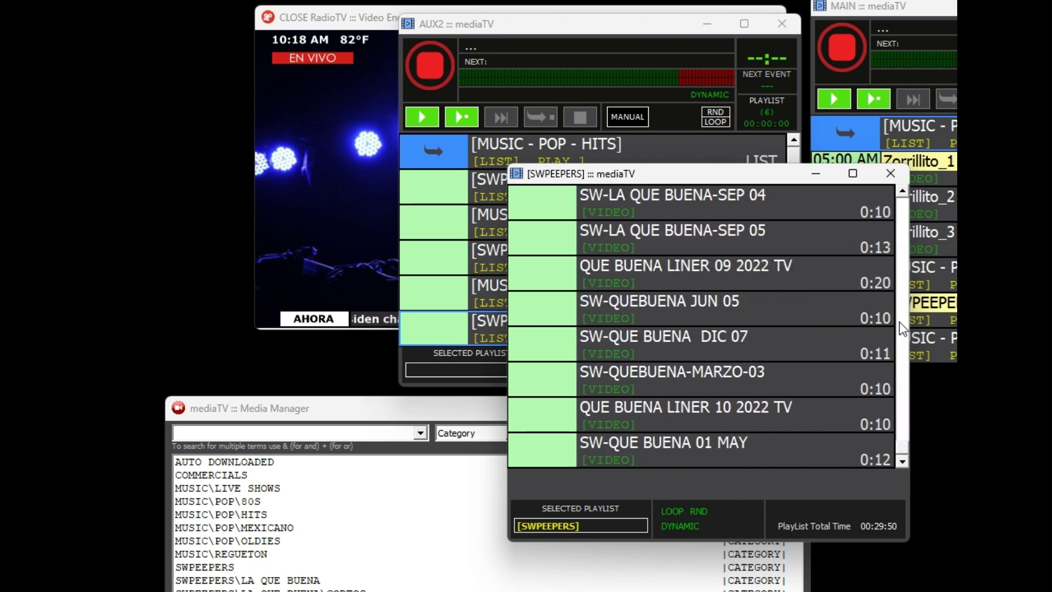
{"action": "left_click", "coordinate": [893, 174]}
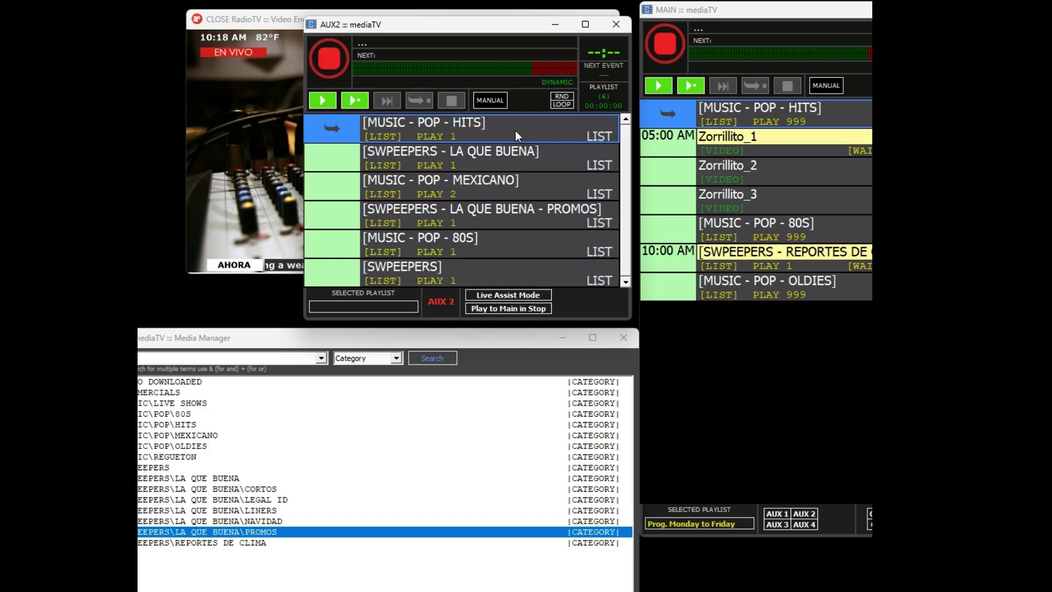
Save the AUX 2 playlist under the name "Rotation Hits"
{"action": "right_click", "coordinate": [658, 154]}
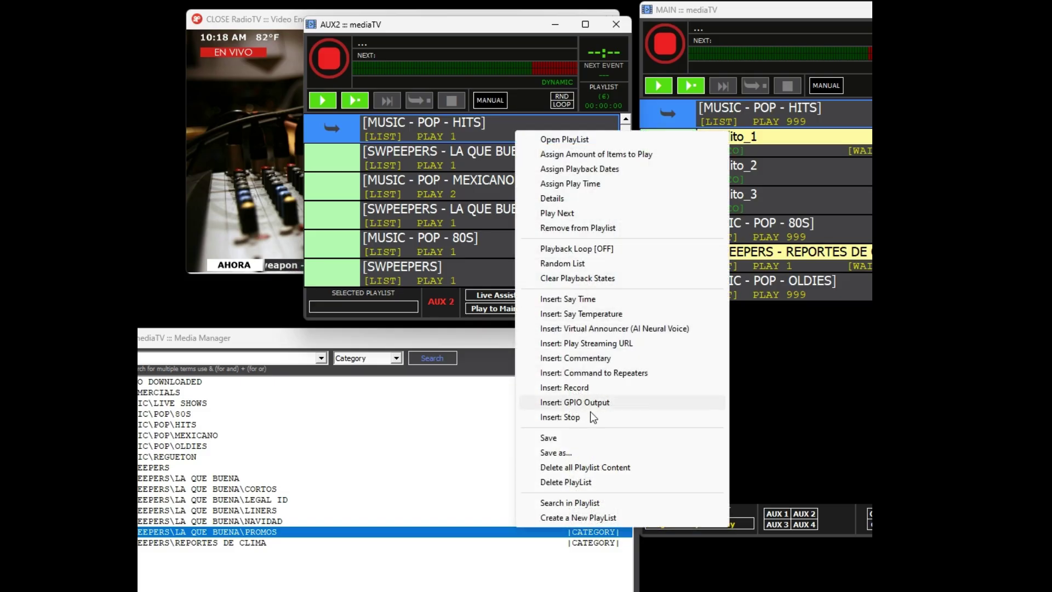
{"action": "left_click", "coordinate": [559, 452]}
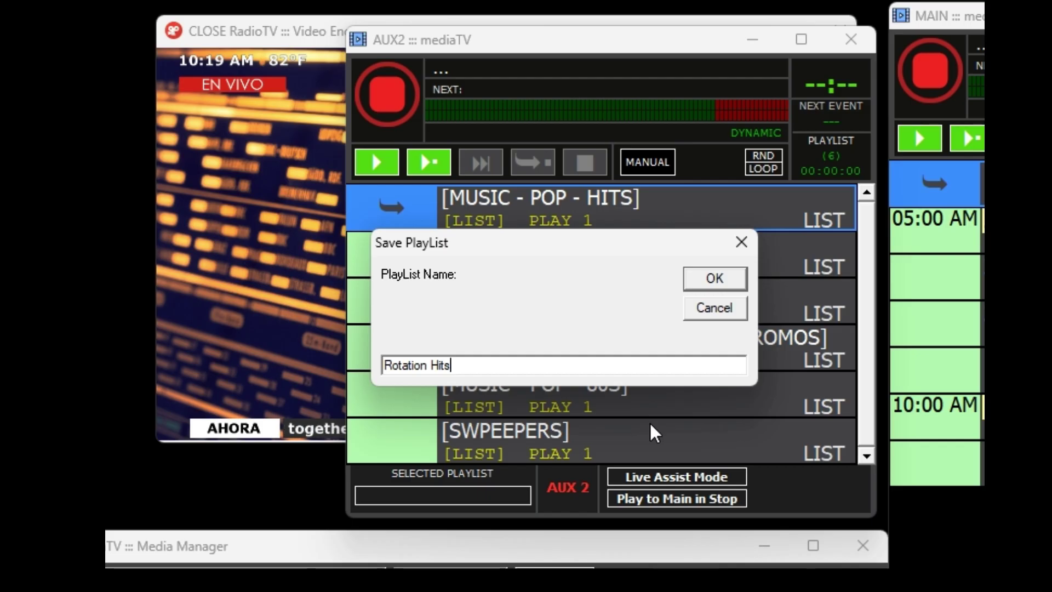
{"action": "key", "text": "Return"}
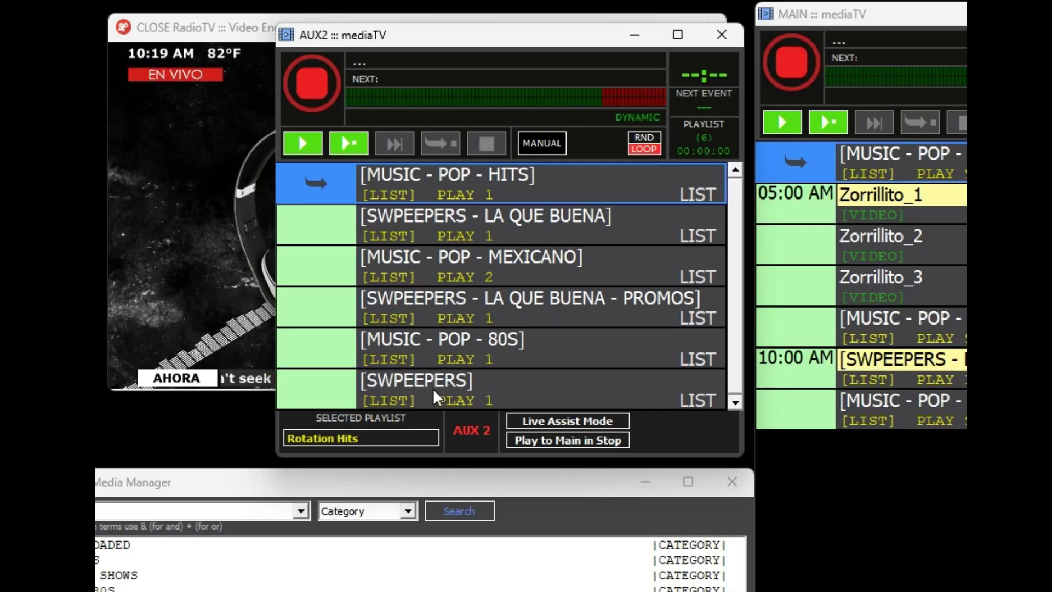
{"action": "right_click", "coordinate": [478, 281]}
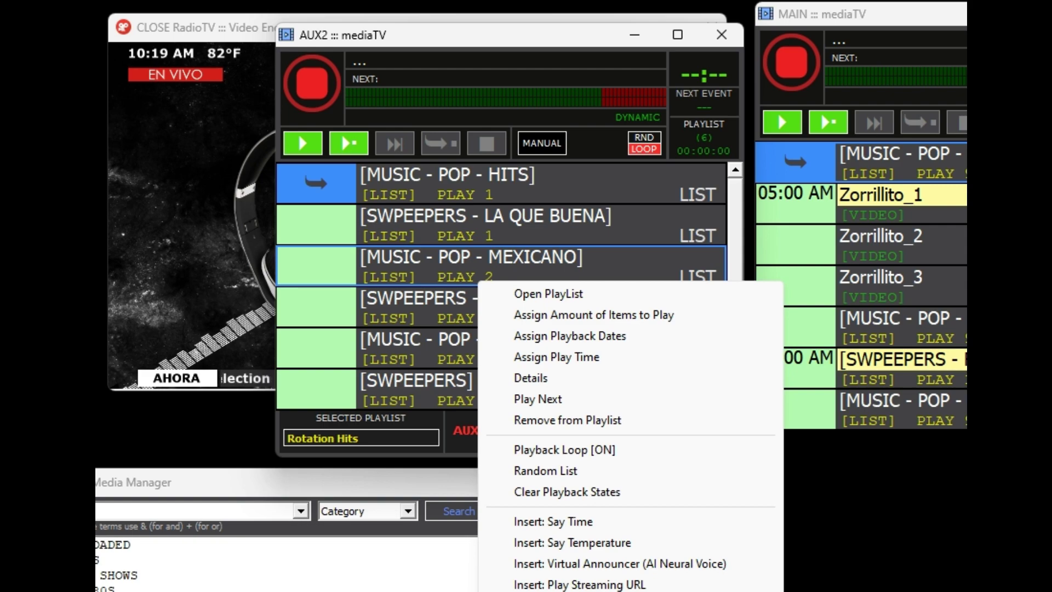
{"action": "left_click", "coordinate": [511, 248]}
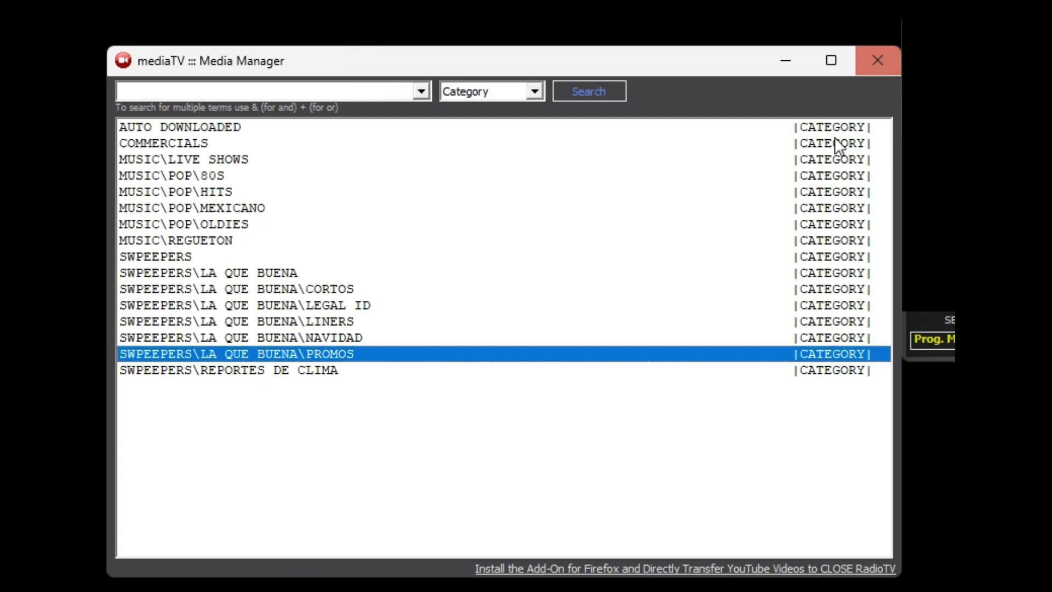
Filter the Media Manager by PlayList and insert Rotation Hits.lst at the start of the MAIN playlist, above MUSIC - POP - HITS
{"action": "left_click", "coordinate": [532, 91]}
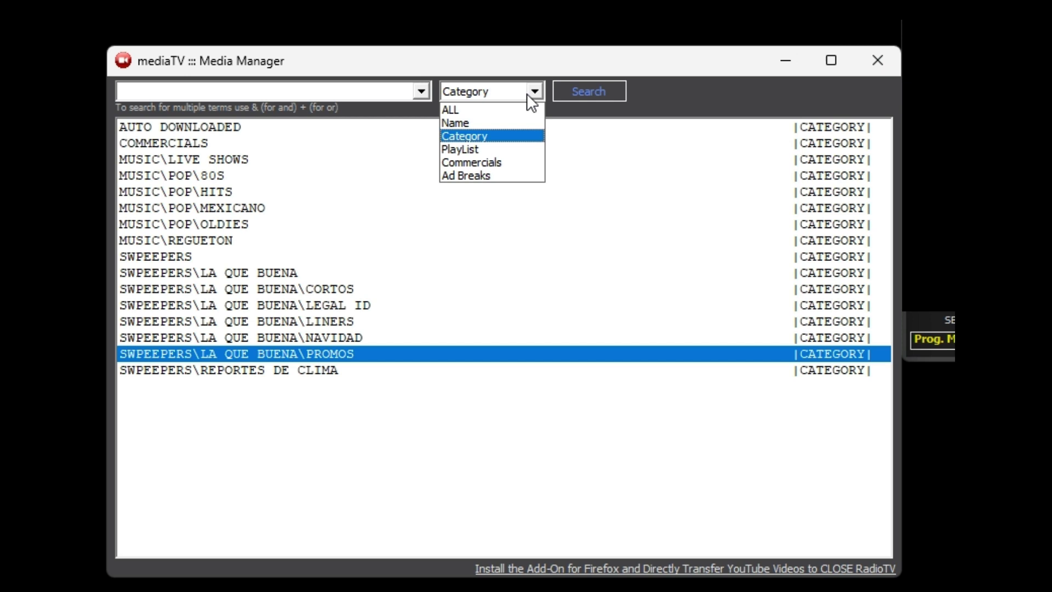
{"action": "left_click", "coordinate": [472, 152]}
{"action": "left_click", "coordinate": [177, 147]}
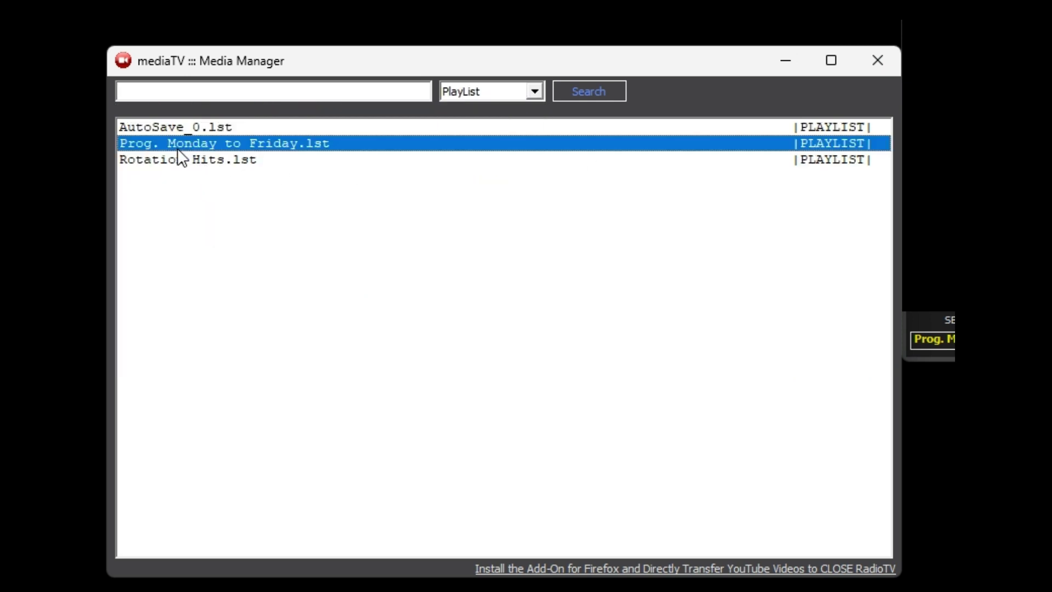
{"action": "left_click", "coordinate": [141, 161]}
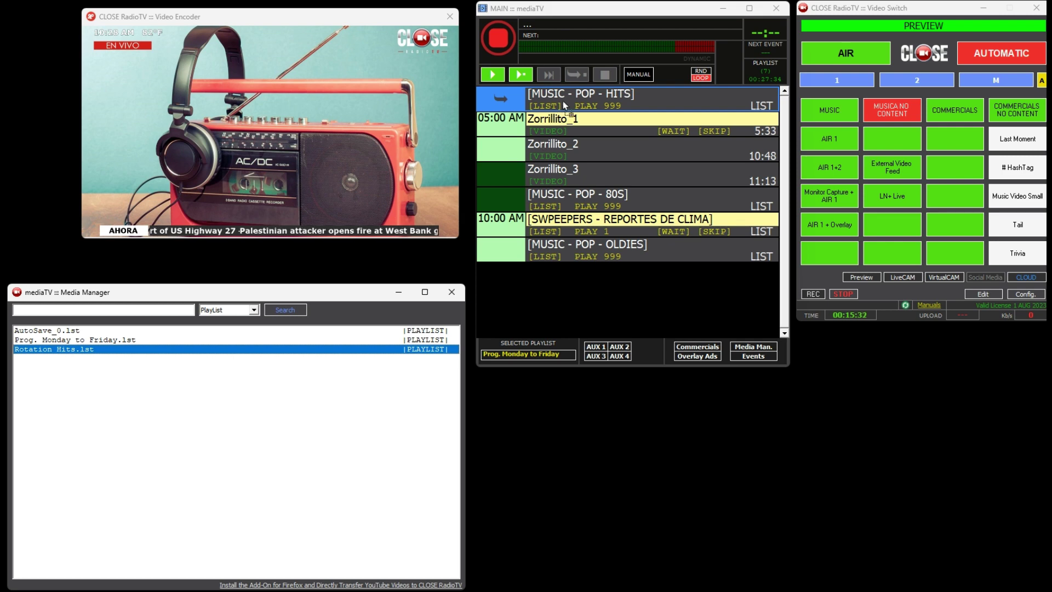
{"action": "left_click_drag", "start_coordinate": [564, 101], "coordinate": [564, 102]}
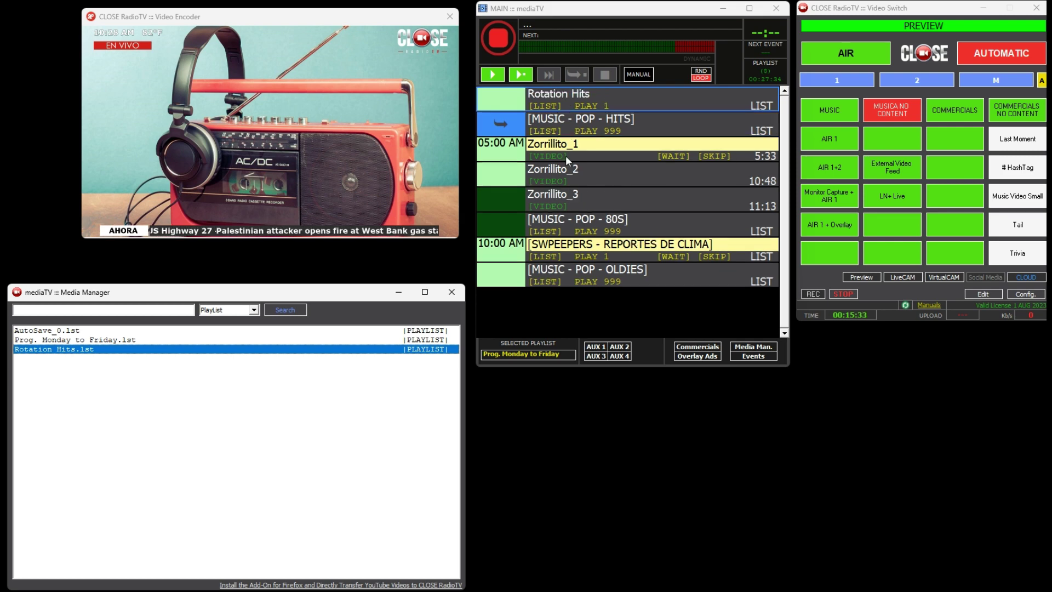
Remove the MUSIC - POP - HITS list from the MAIN playlist
{"action": "left_click", "coordinate": [636, 131]}
{"action": "right_click", "coordinate": [642, 124]}
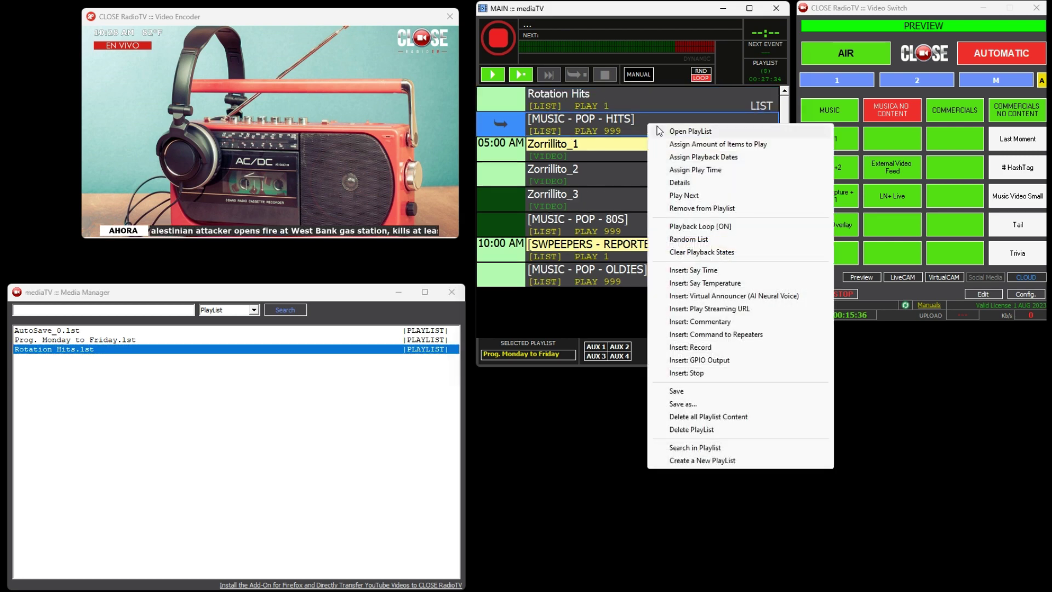
{"action": "left_click", "coordinate": [728, 208]}
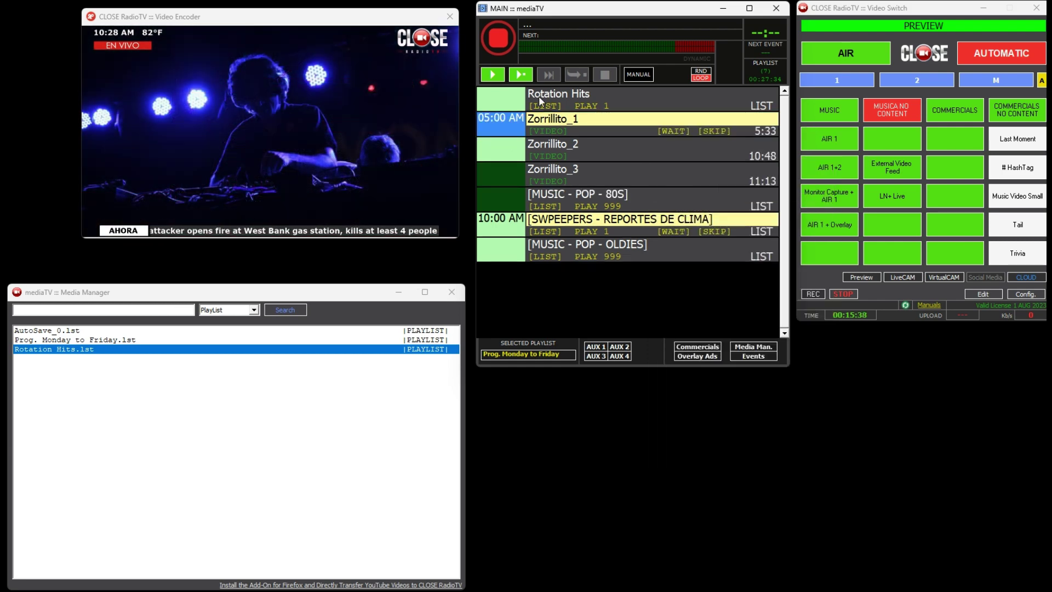
Set the number of items to play for Rotation Hits in the MAIN playlist to 999
{"action": "left_click", "coordinate": [618, 97]}
{"action": "right_click", "coordinate": [618, 96]}
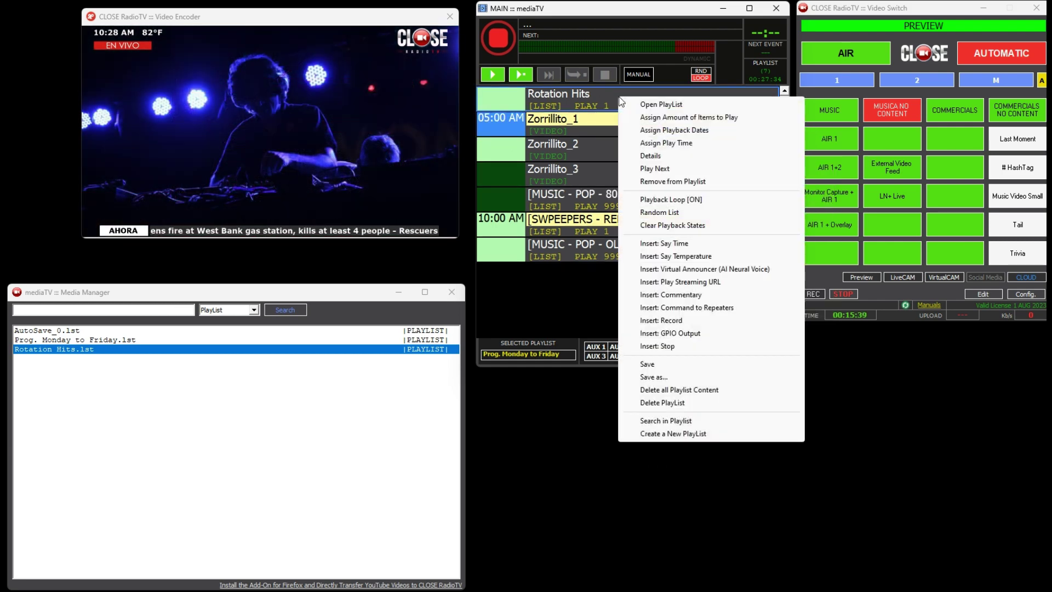
{"action": "left_click", "coordinate": [694, 118]}
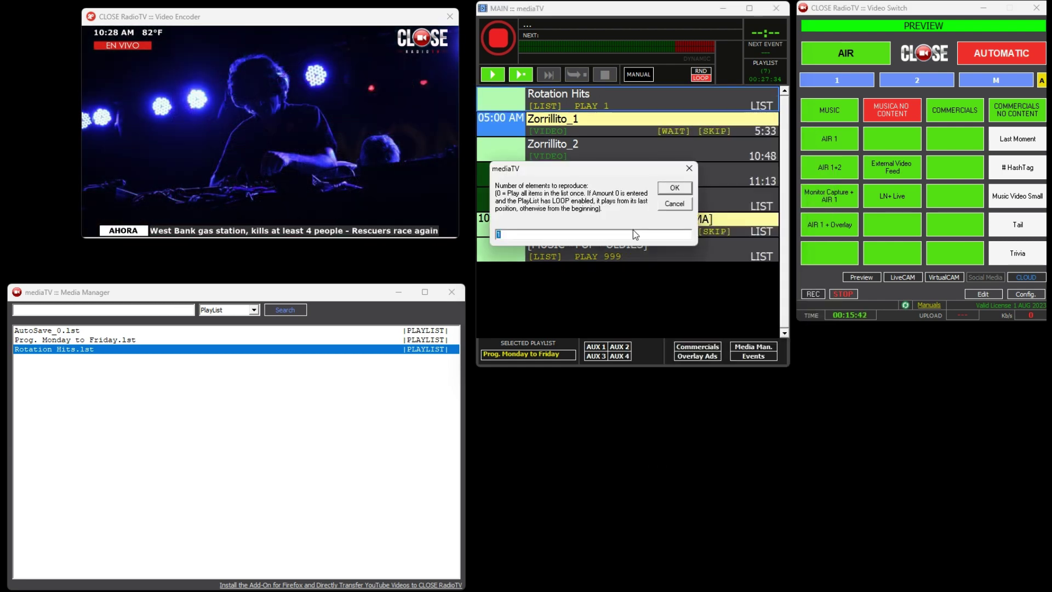
{"action": "left_click", "coordinate": [679, 188]}
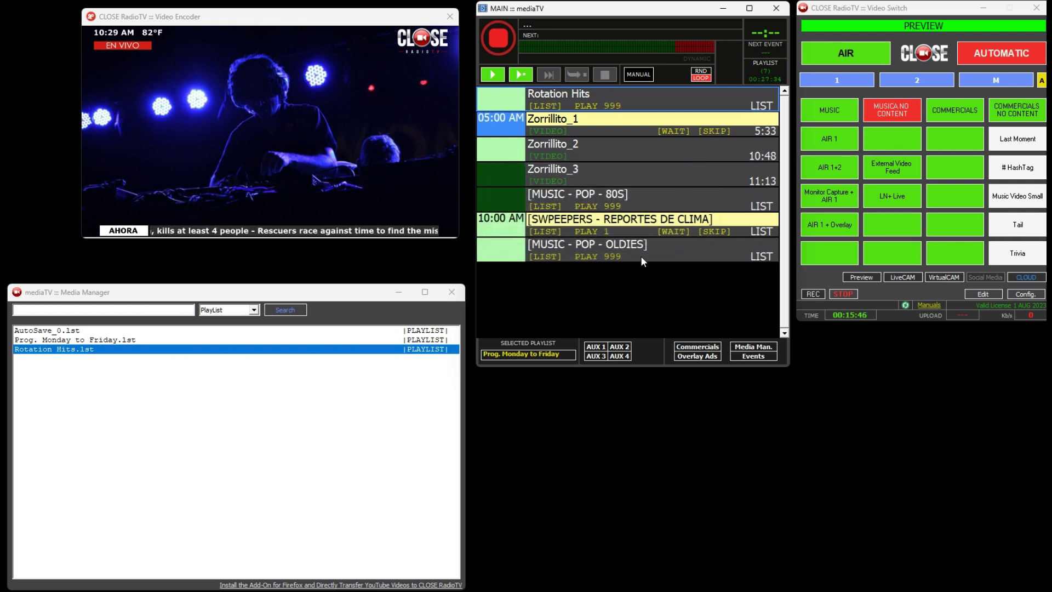
Set Rotation Hits as the next item to play and save the MAIN playlist
{"action": "left_click", "coordinate": [554, 98]}
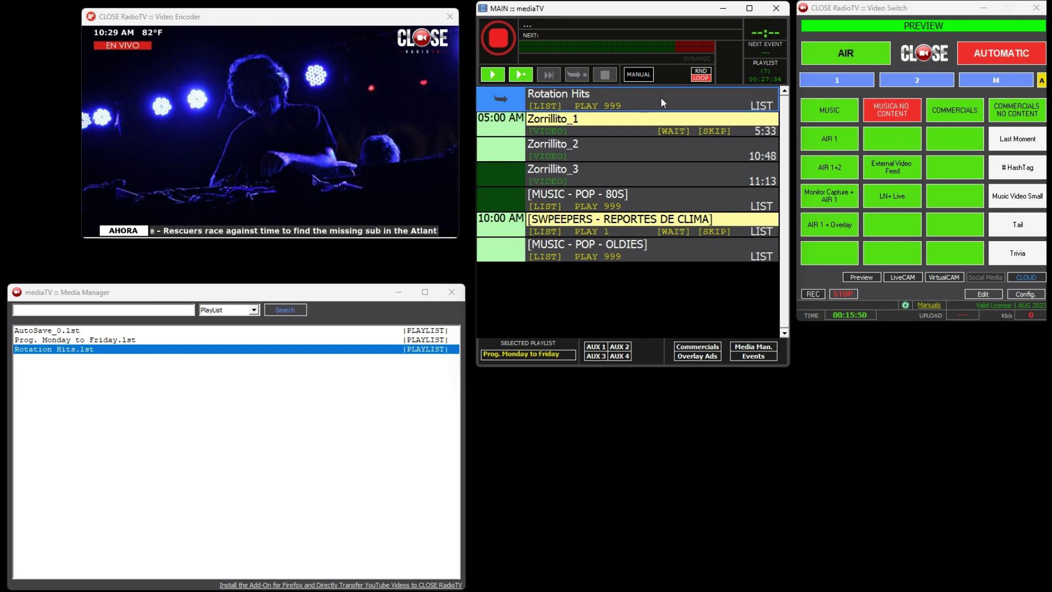
{"action": "right_click", "coordinate": [603, 140]}
{"action": "left_click", "coordinate": [658, 449]}
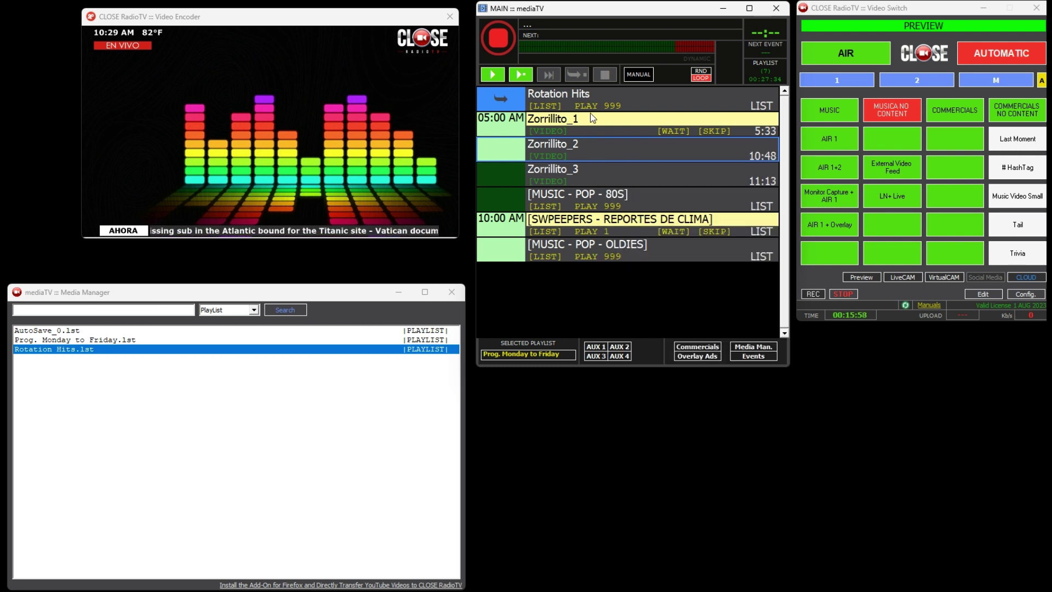
{"action": "left_click", "coordinate": [612, 97]}
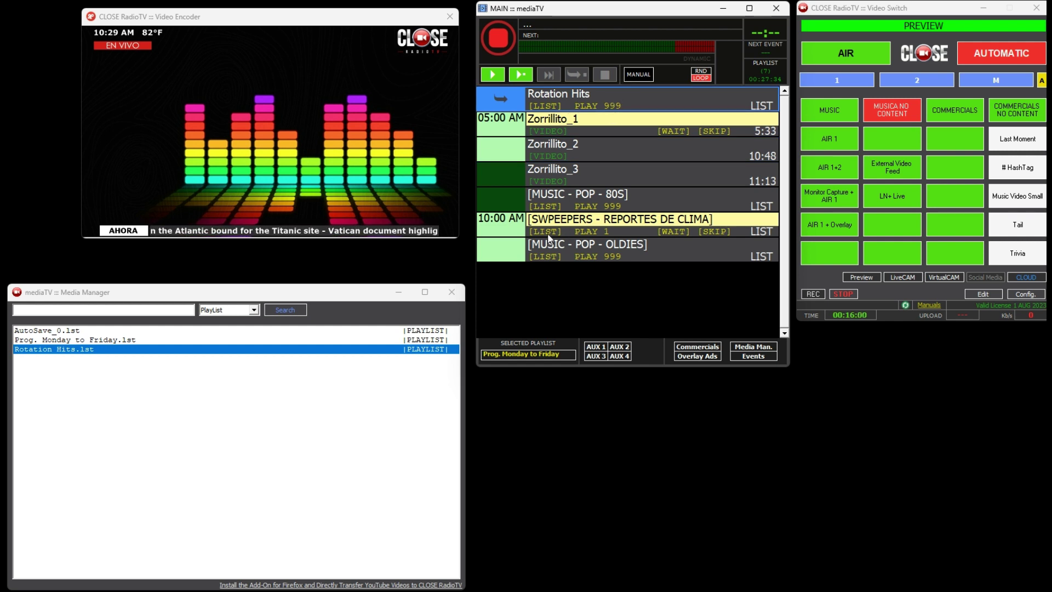
{"action": "left_click", "coordinate": [594, 253]}
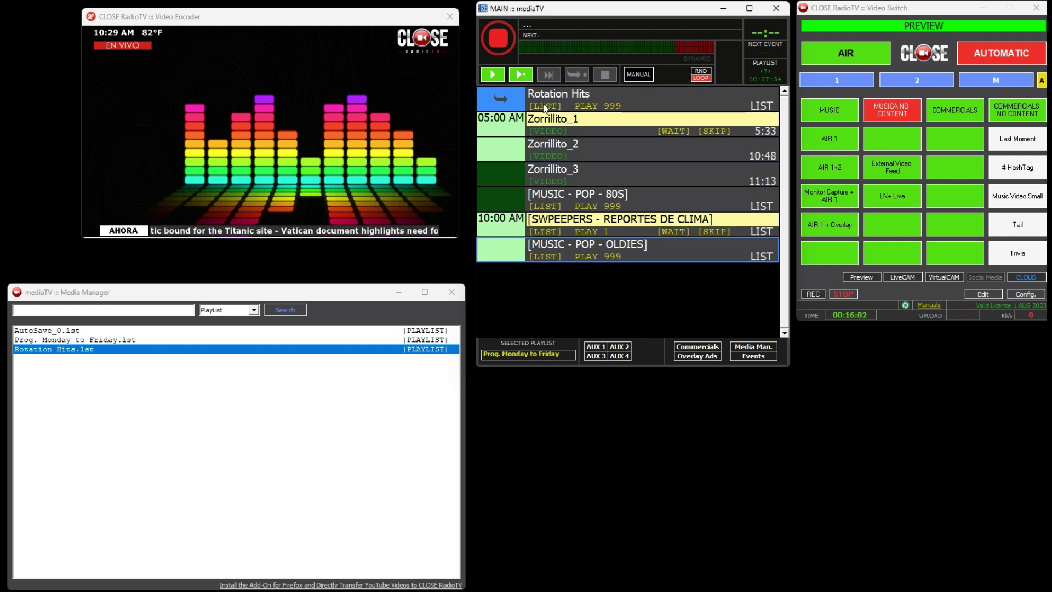
{"action": "left_click", "coordinate": [606, 104]}
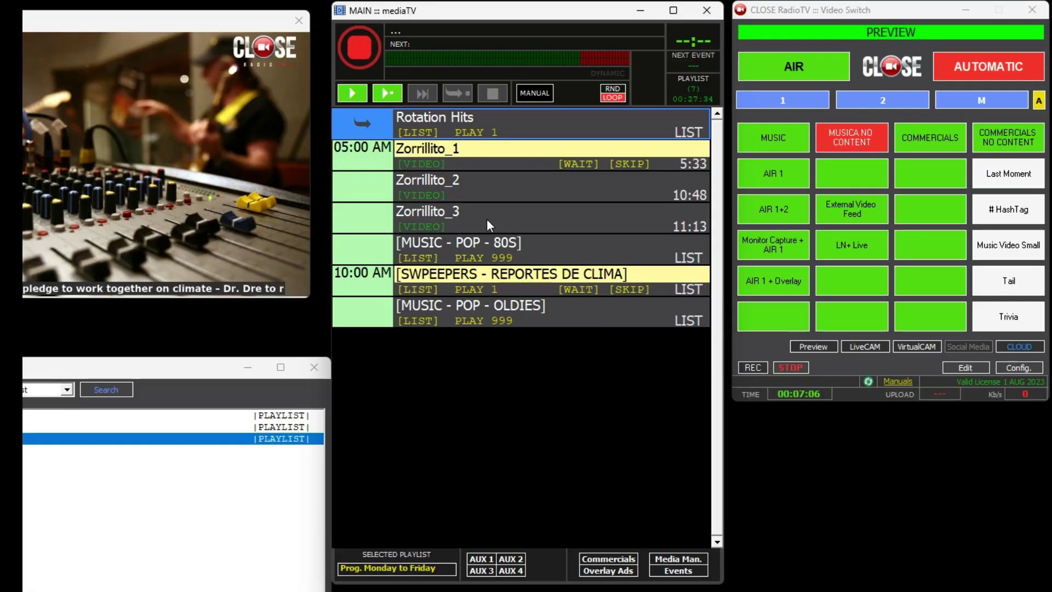
{"action": "left_click", "coordinate": [601, 164]}
Open Rotation Hits from the MAIN playlist, look through the songs in its MUSIC - POP - HITS list, and close it
{"action": "left_click", "coordinate": [593, 103]}
{"action": "right_click", "coordinate": [524, 120]}
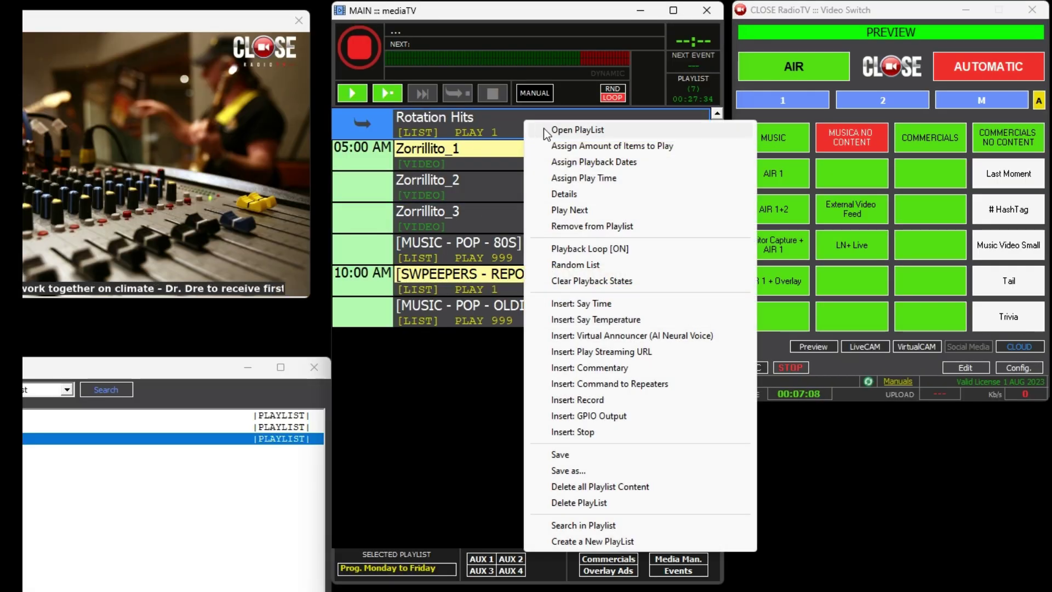
{"action": "left_click", "coordinate": [597, 131]}
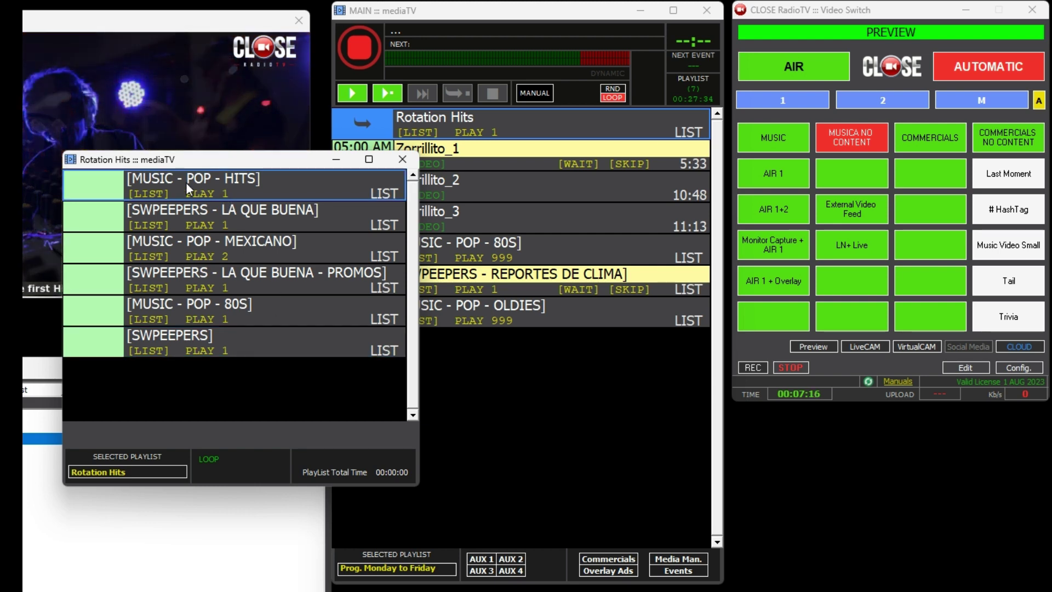
{"action": "right_click", "coordinate": [256, 184]}
{"action": "left_click", "coordinate": [298, 196]}
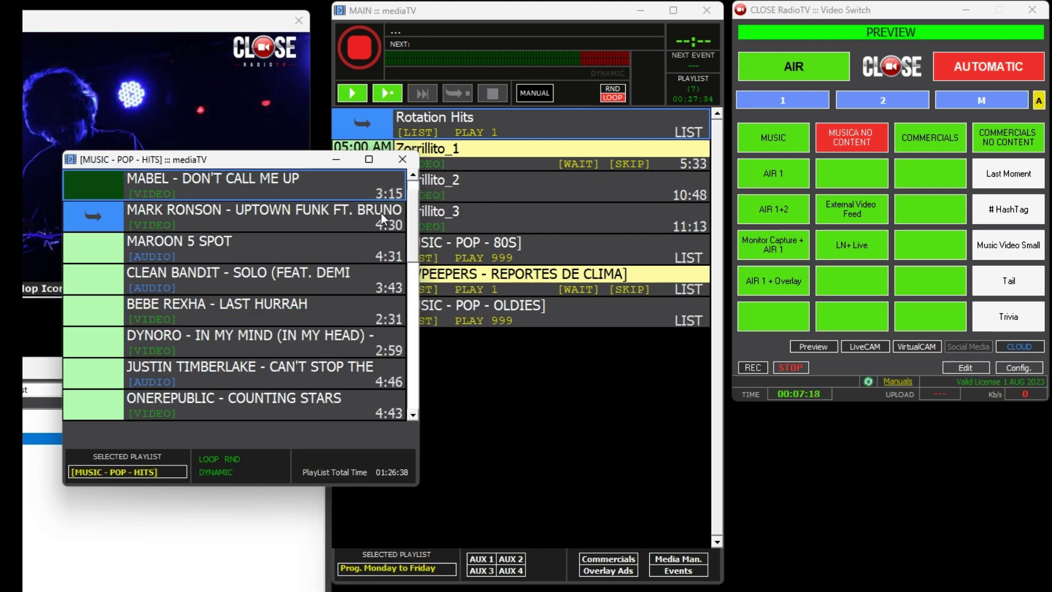
{"action": "left_click_drag", "start_coordinate": [409, 198], "coordinate": [419, 324]}
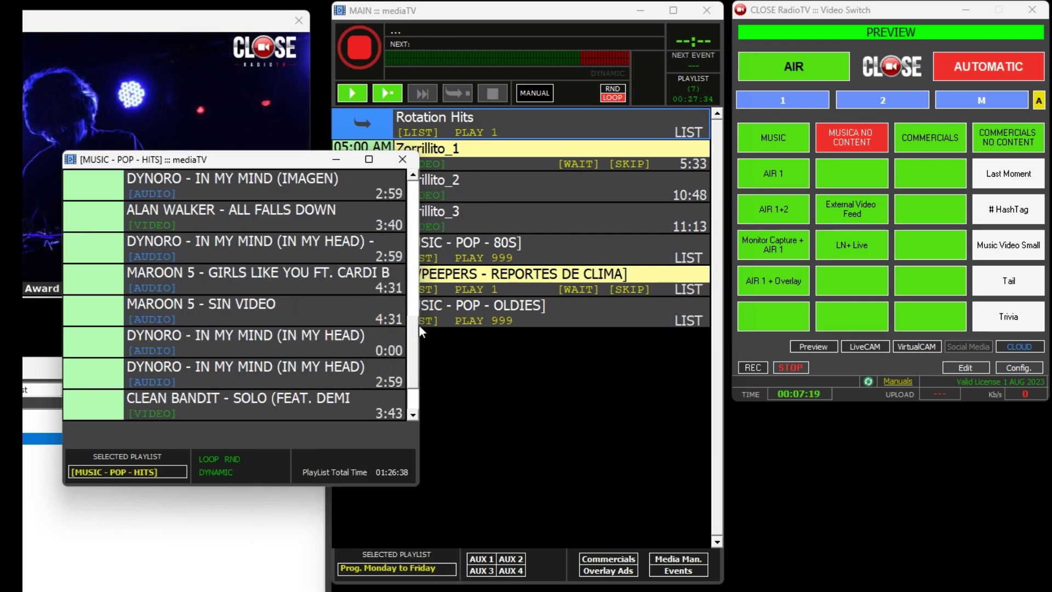
{"action": "left_click", "coordinate": [408, 160]}
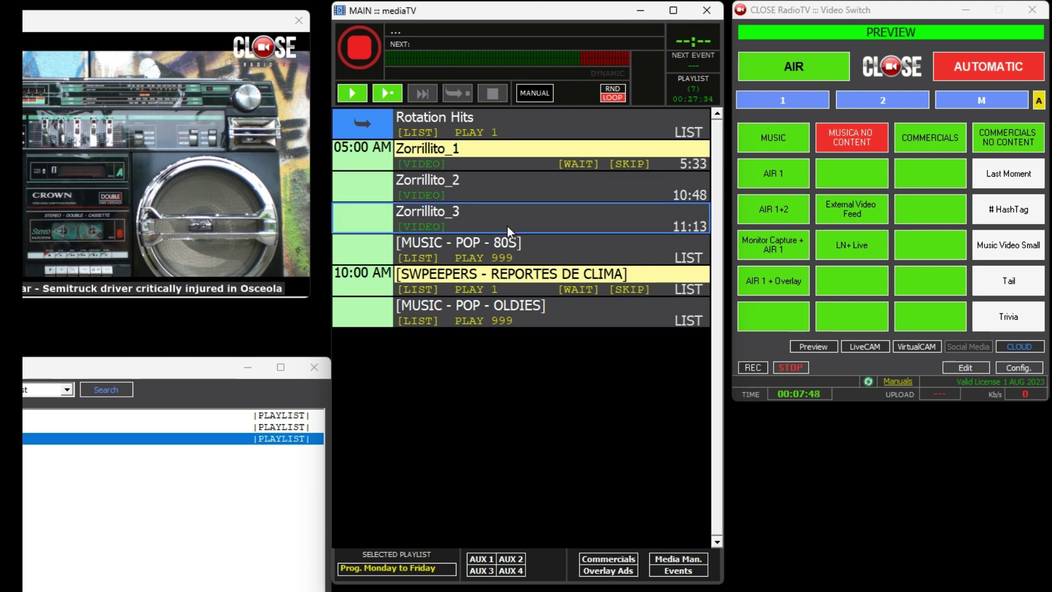
{"action": "left_click", "coordinate": [511, 317]}
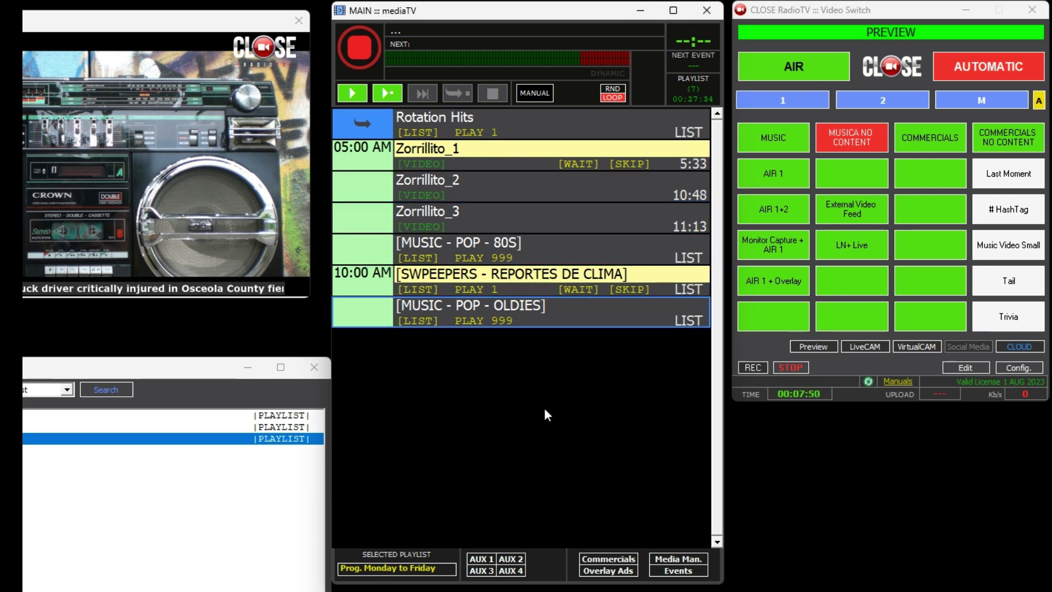